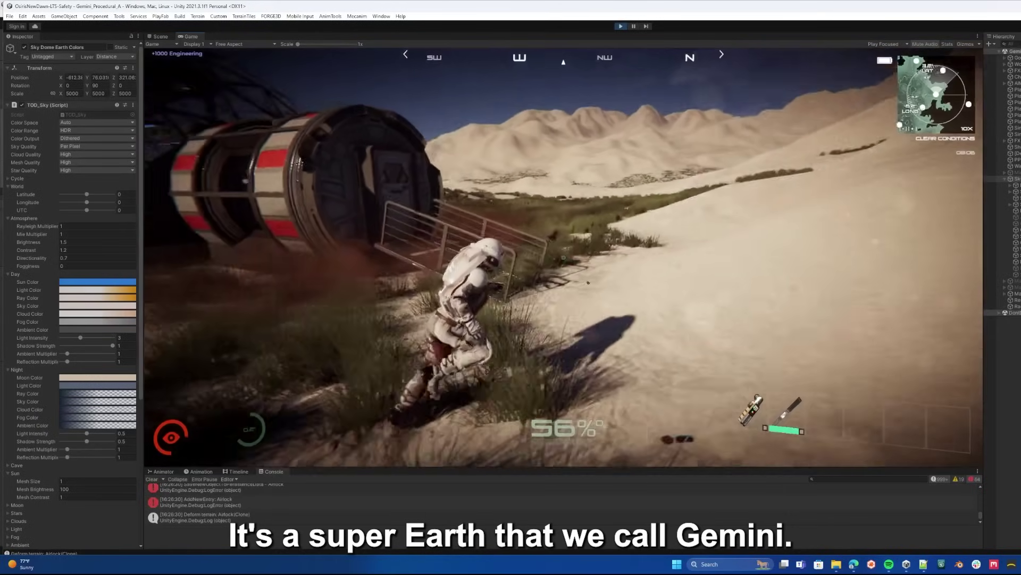
# Run the astronaut across the desert to the parked hovercraft and board it
pyautogui.press('w')
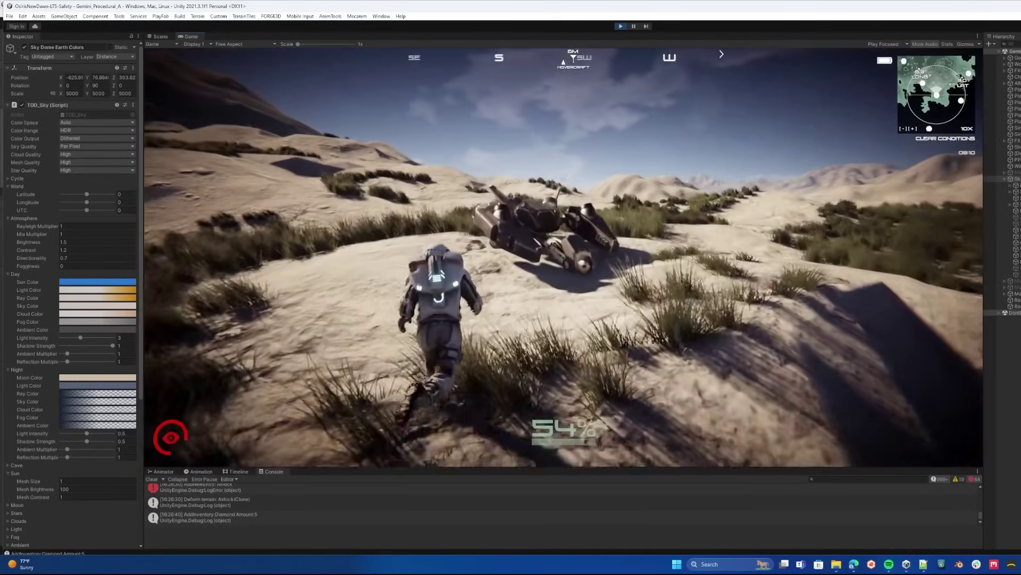
pyautogui.press('e')
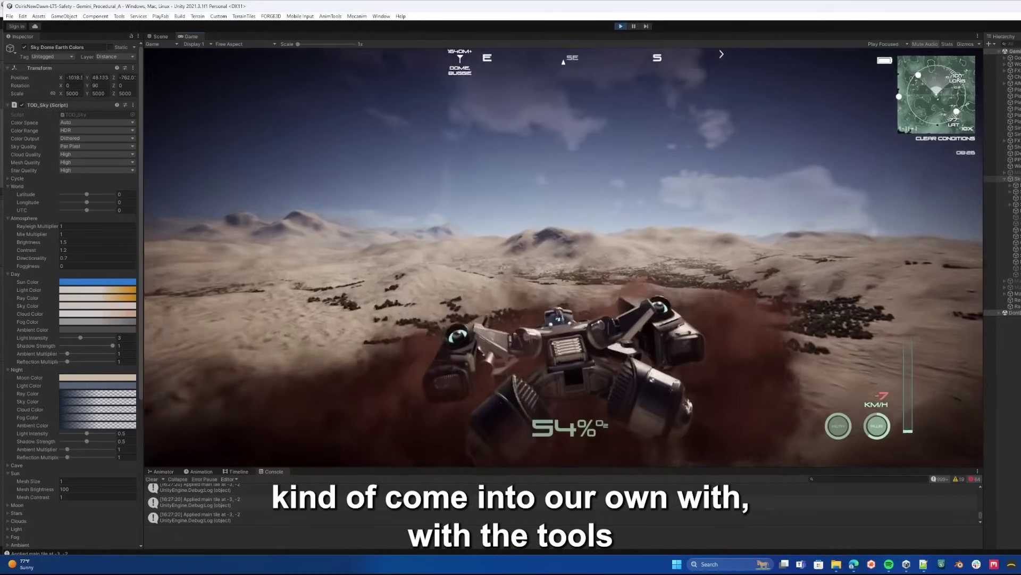
# Step the in-game clock back to early morning and forward through the day, ending at about 16:25
pyautogui.press('-')
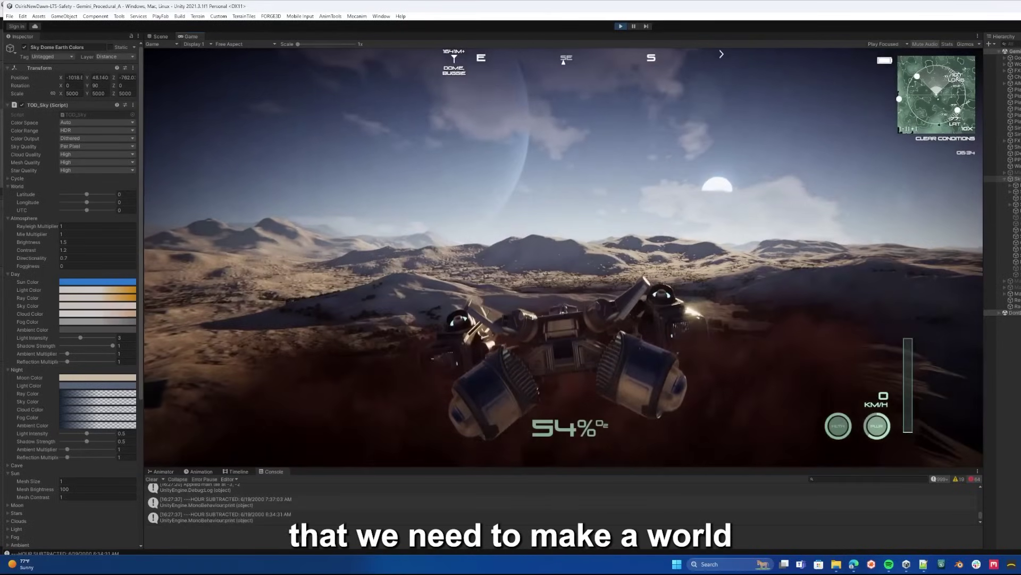
pyautogui.press('-')
pyautogui.press('=')
pyautogui.press('=')
pyautogui.press('=')
pyautogui.press('=')
pyautogui.press('=')
pyautogui.press('=')
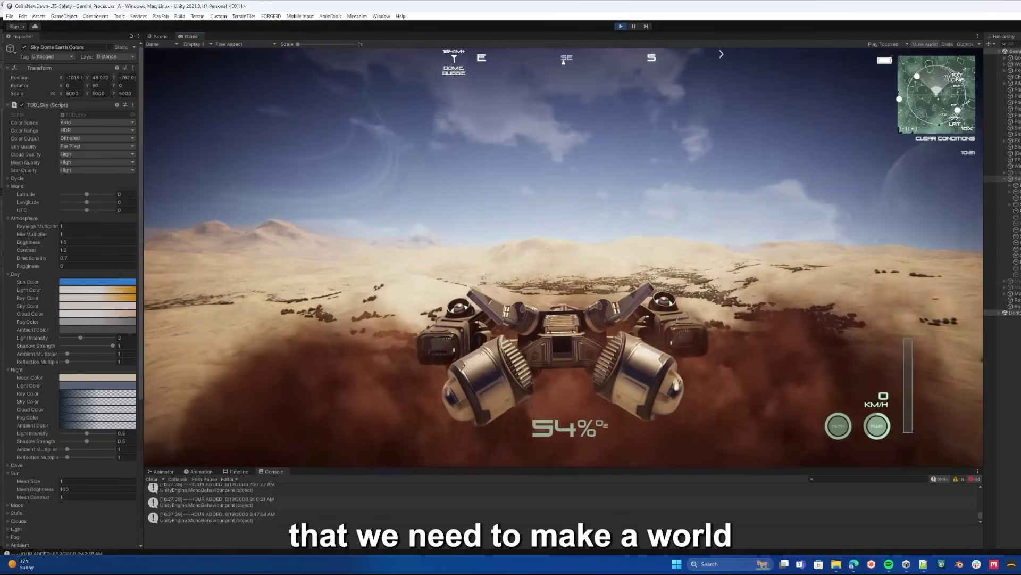
pyautogui.press('=')
pyautogui.press('=')
pyautogui.press('+')
pyautogui.press('+')
pyautogui.press('+')
pyautogui.press('+')
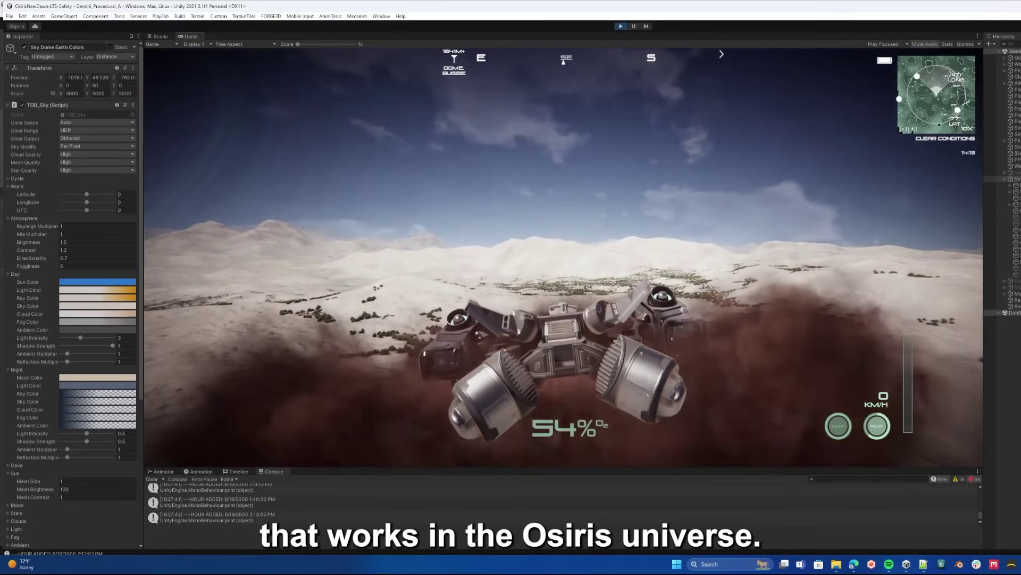
pyautogui.press('-')
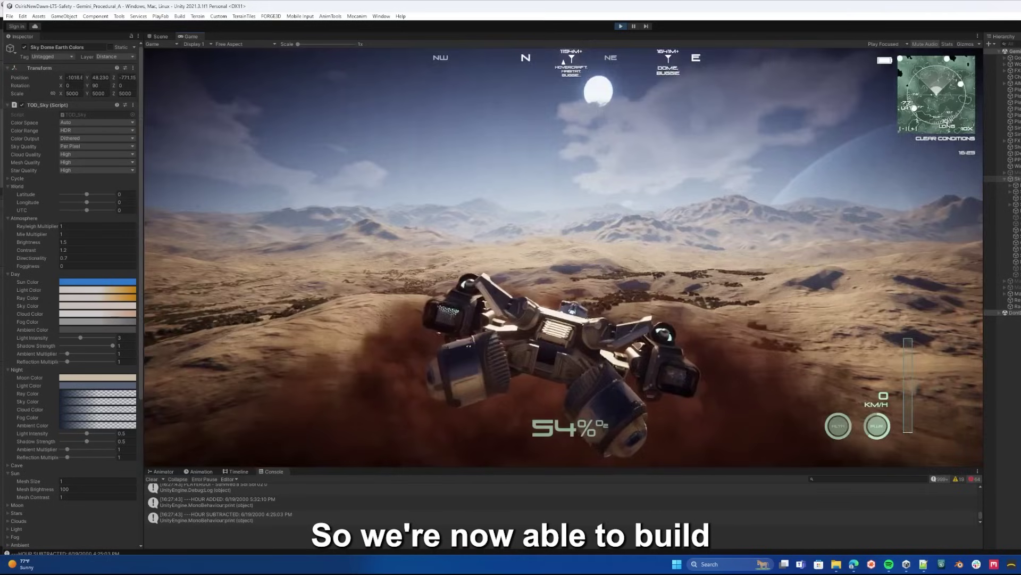
# Fly the hovercraft northeast over the dunes and grassland toward the mountain valley, steering around the terrain
pyautogui.press('w')
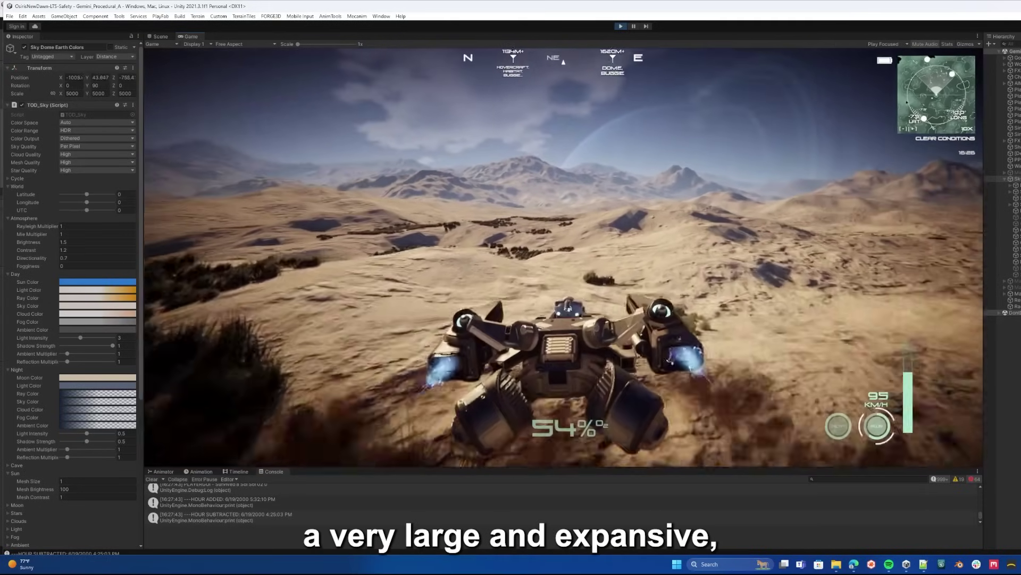
pyautogui.press('a')
pyautogui.press('d')
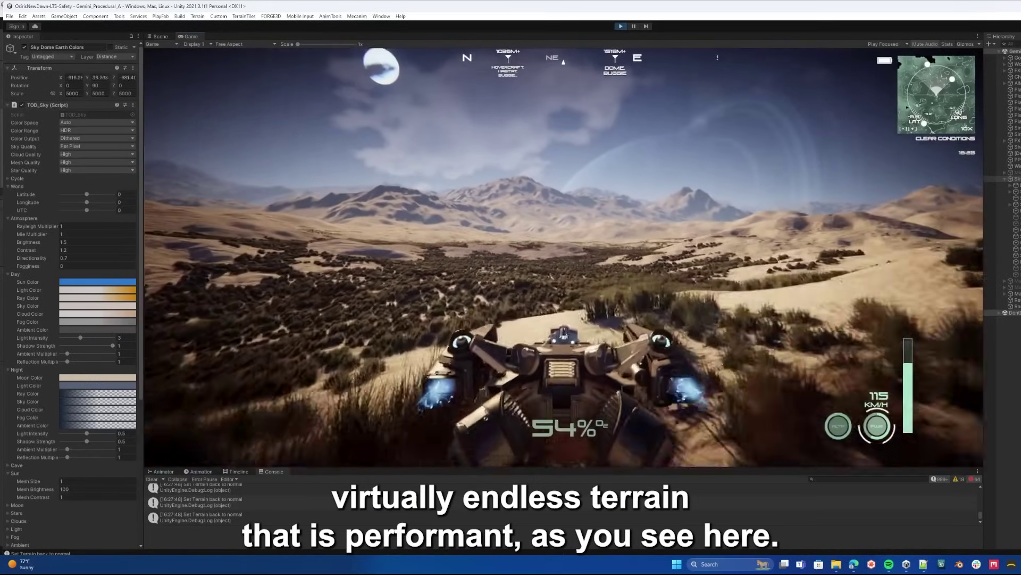
pyautogui.press('d')
pyautogui.press('d')
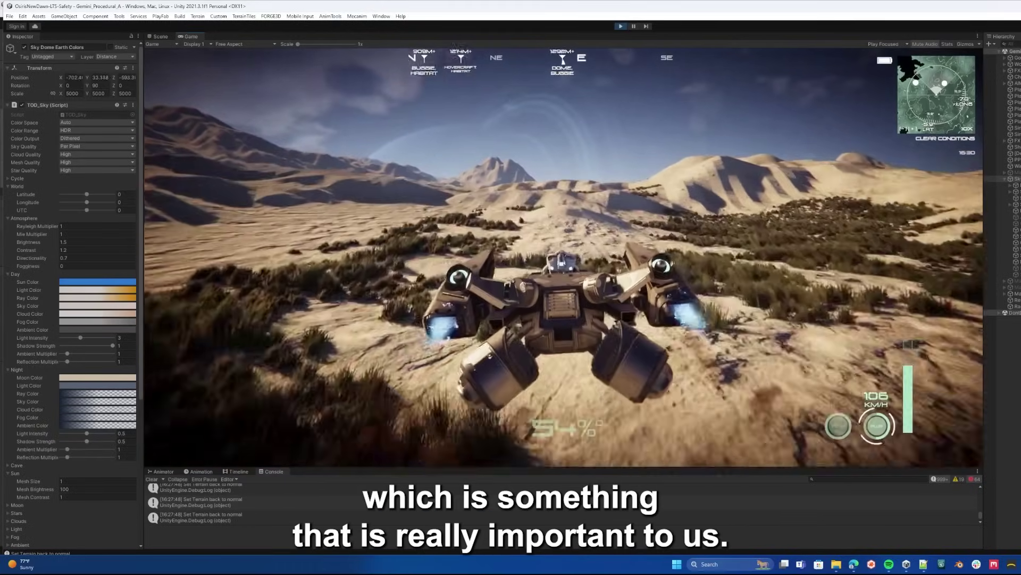
pyautogui.press('a')
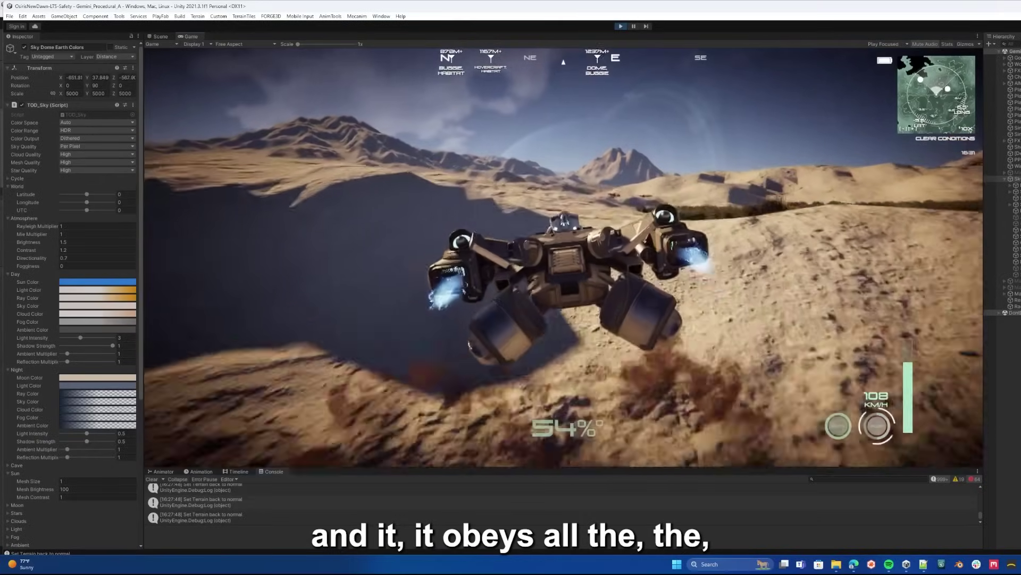
pyautogui.press('d')
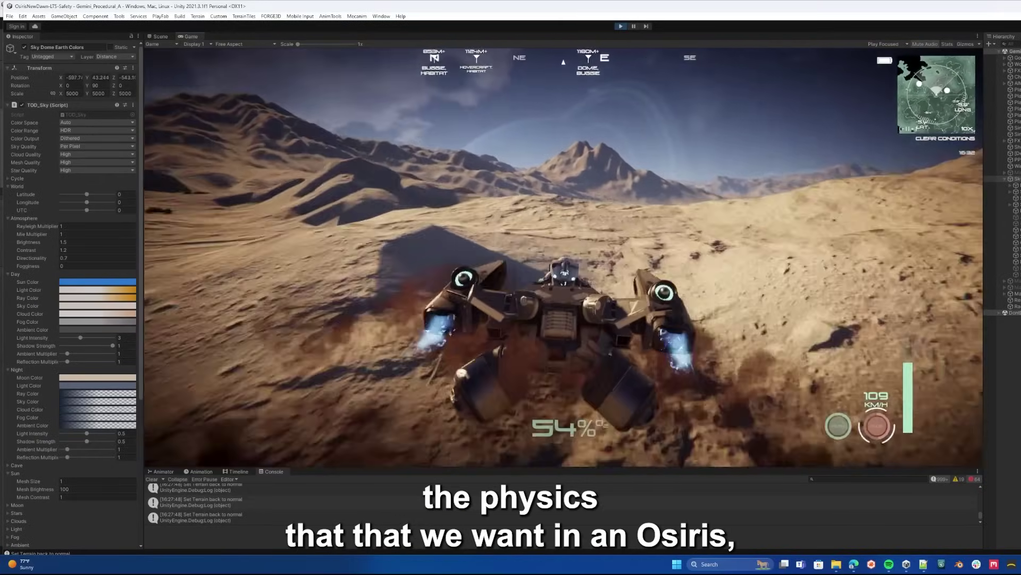
pyautogui.press('a')
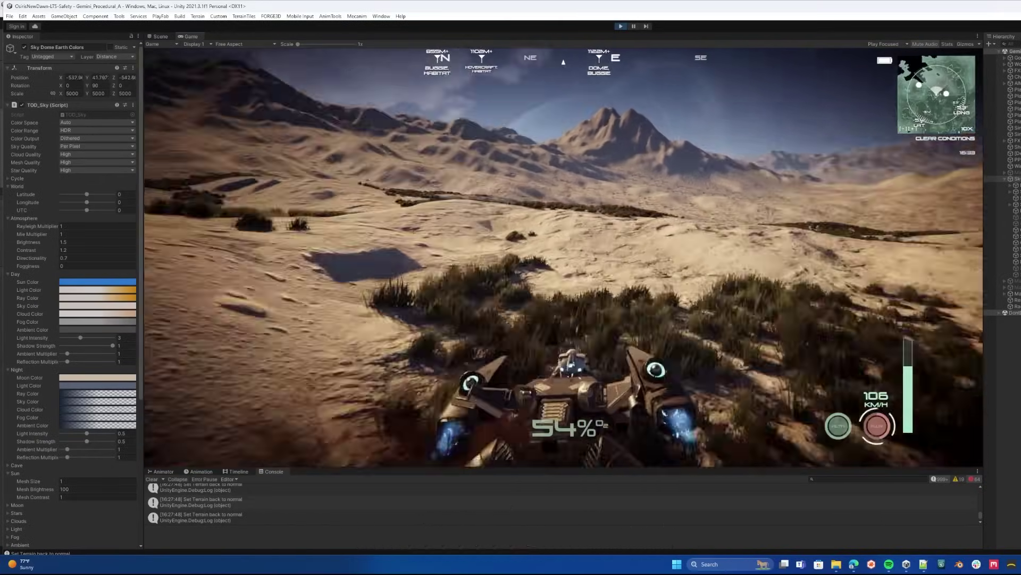
pyautogui.press('a')
pyautogui.press('d')
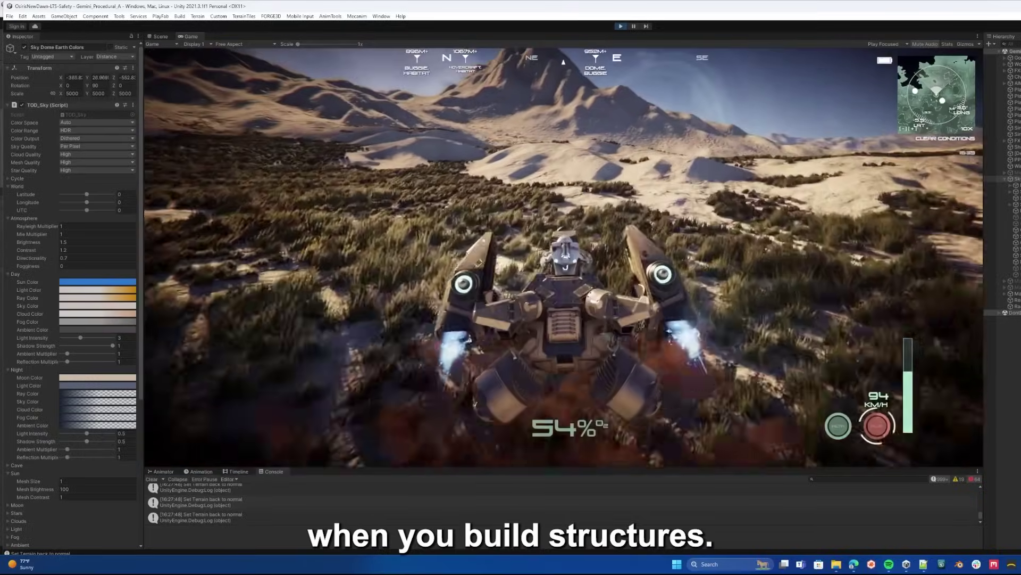
pyautogui.press('a')
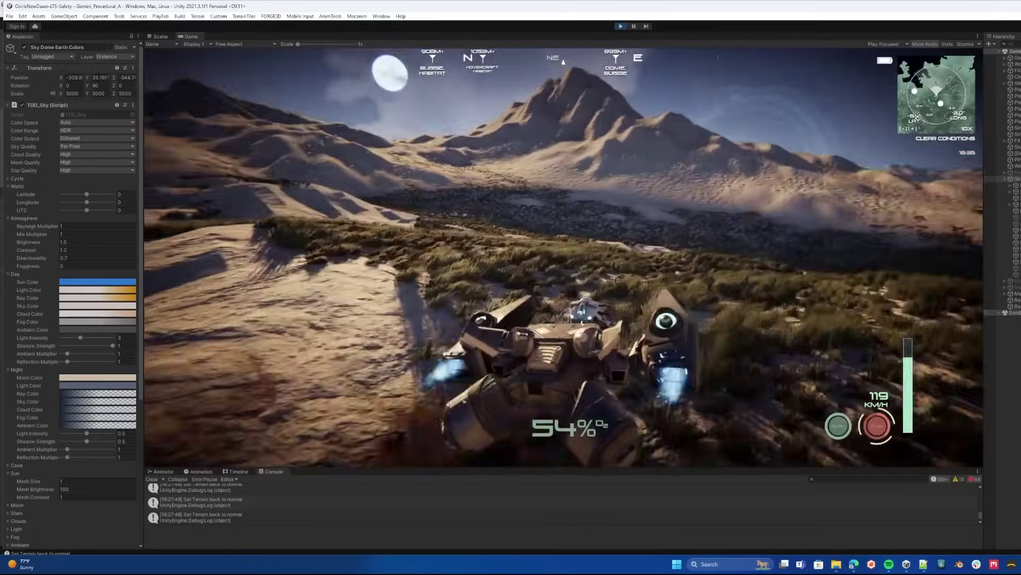
pyautogui.press('d')
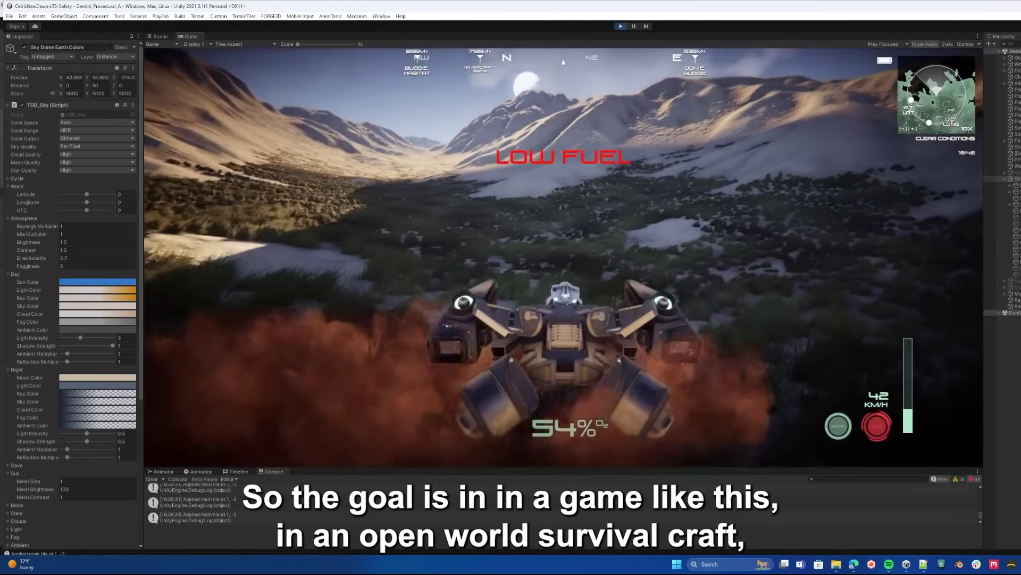
# Leave the hovercraft and board the ship, taking its pilot seat
pyautogui.press('e')
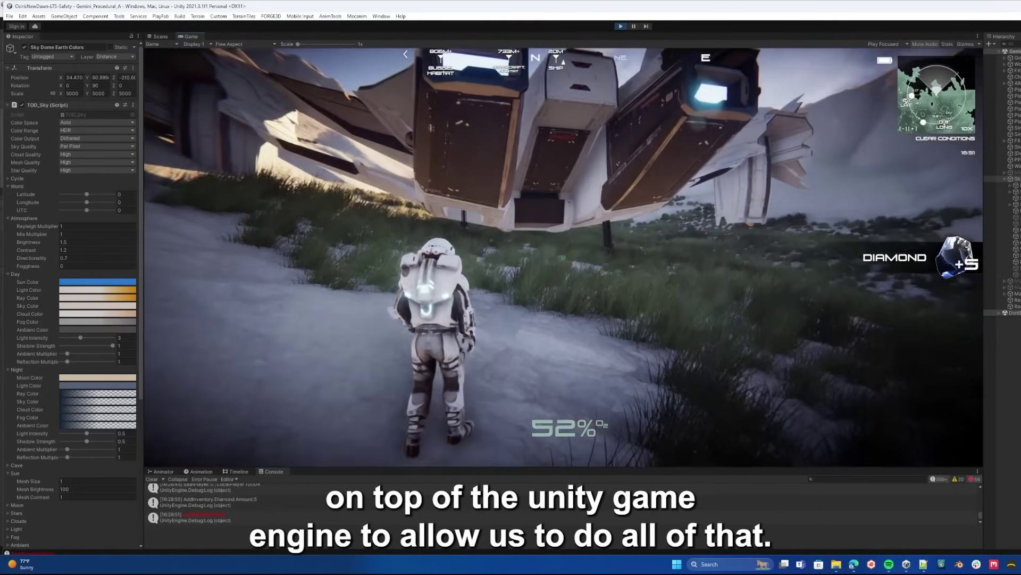
pyautogui.press('f')
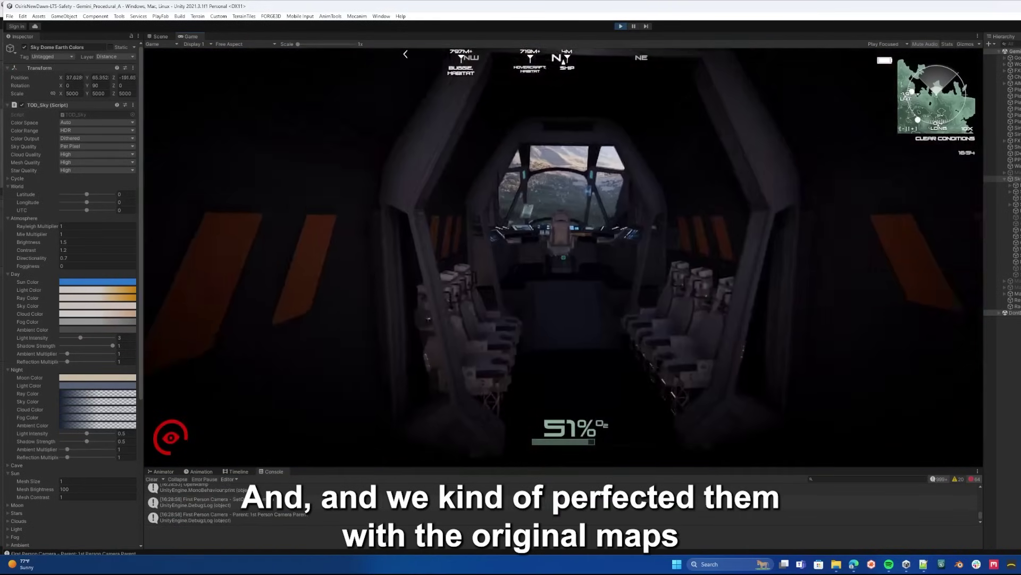
pyautogui.press('f')
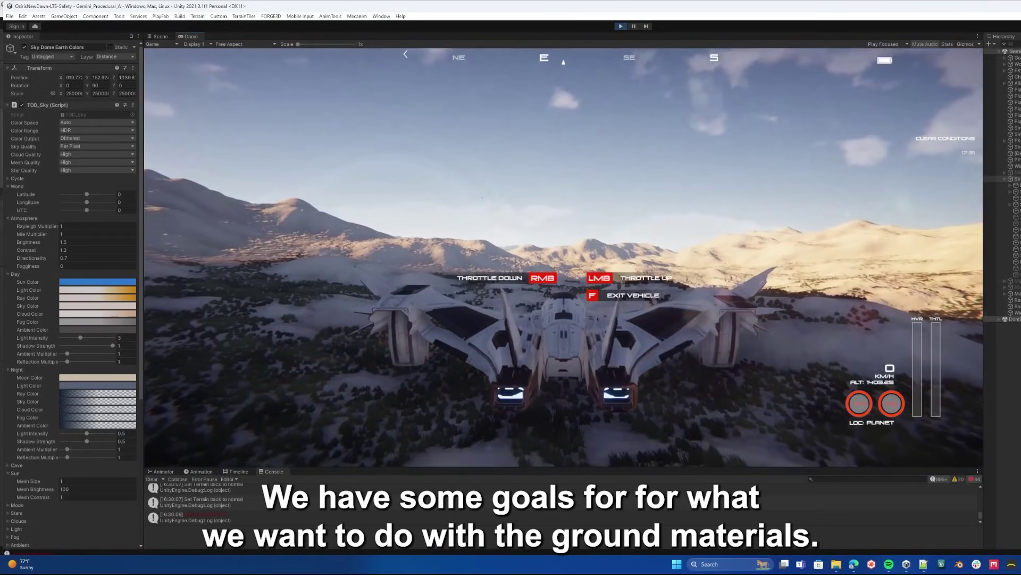
# Leave the pilot seat and exit the ship by its ramp, running out into the surrounding grass
pyautogui.press('f')
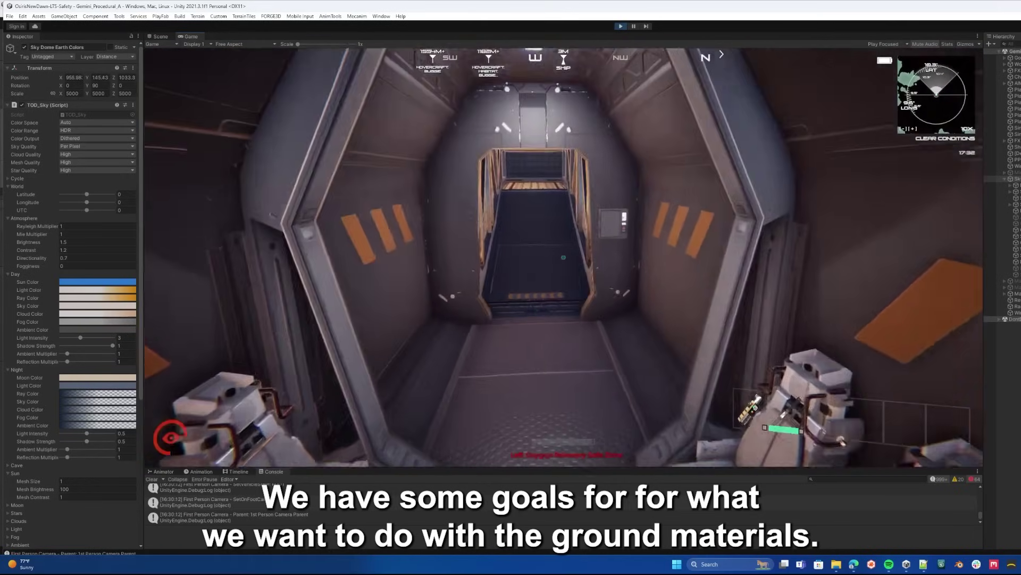
pyautogui.press('f')
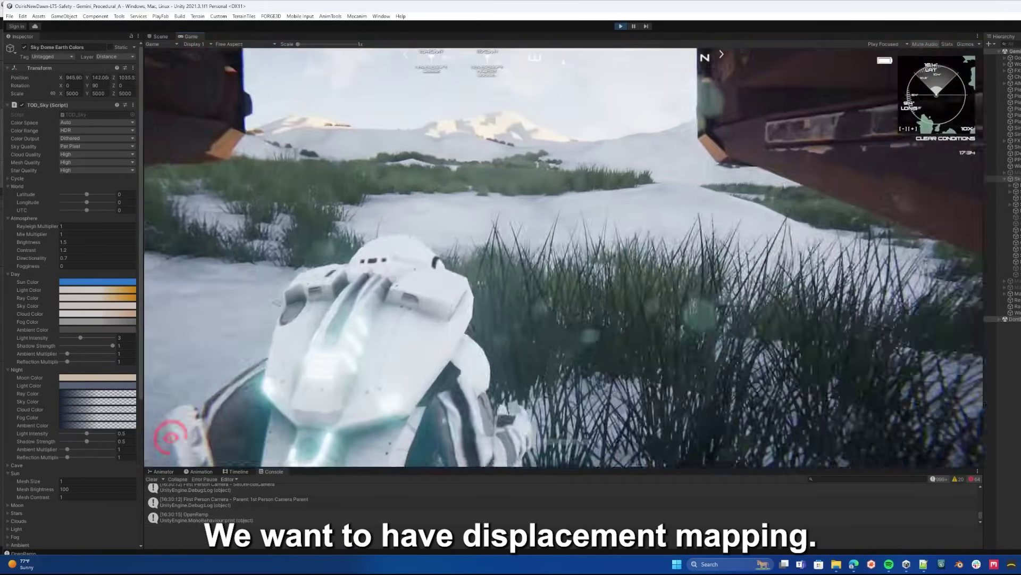
pyautogui.press('w')
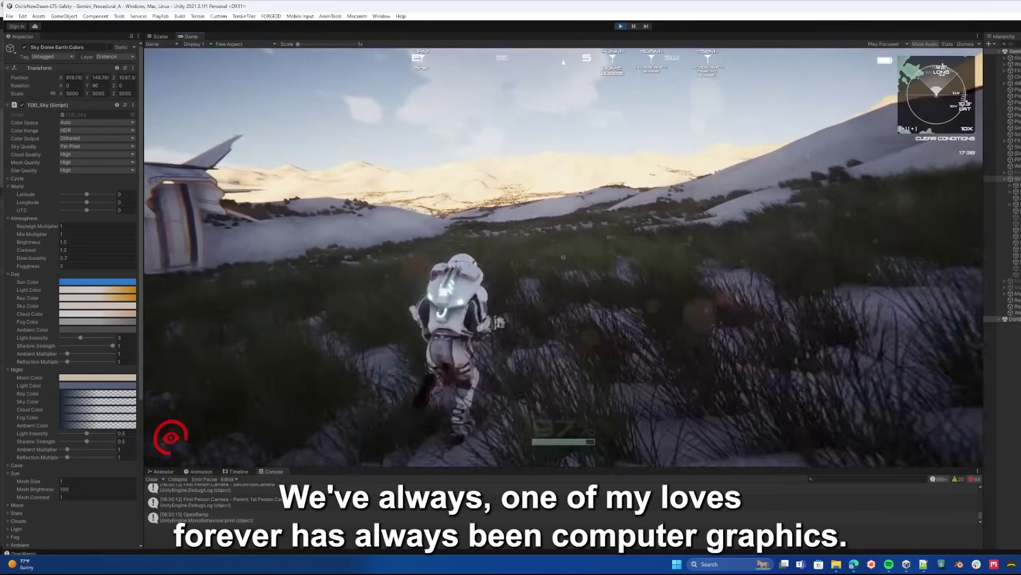
pyautogui.press('[')
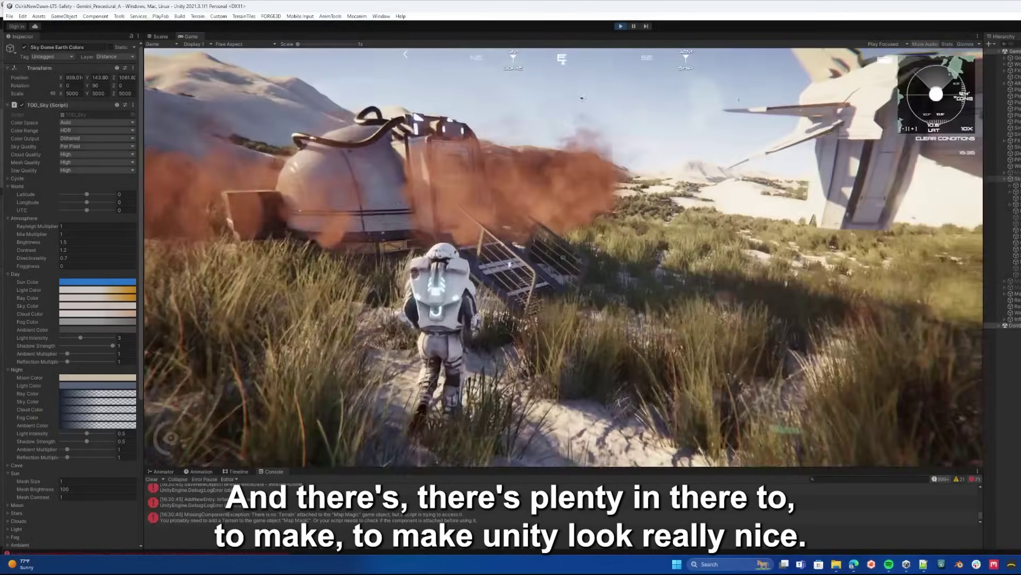
# Enter the inflatable dome to look at the bed, and go back out into the grass in front of it
pyautogui.press('w')
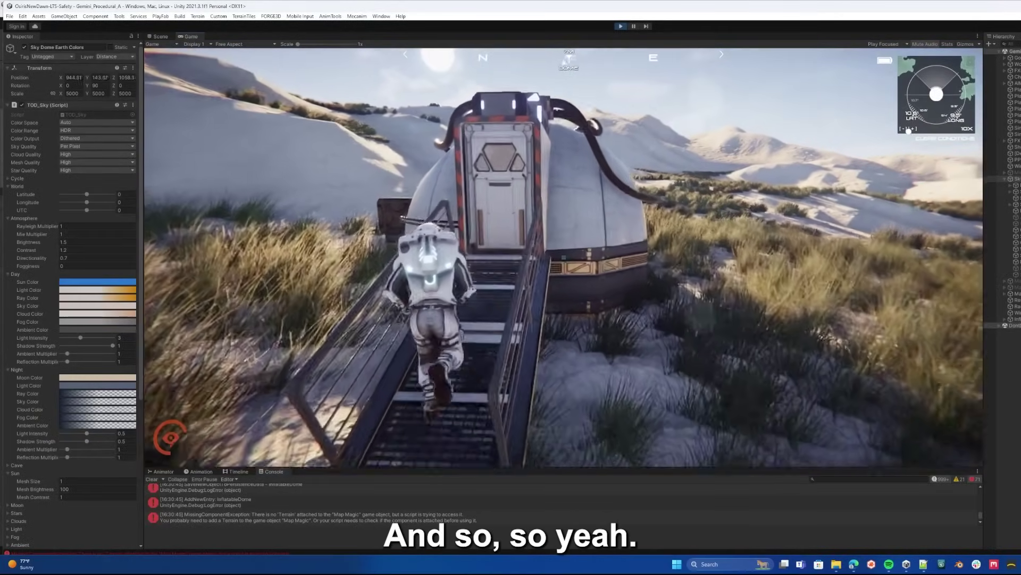
pyautogui.press('w')
pyautogui.press('w')
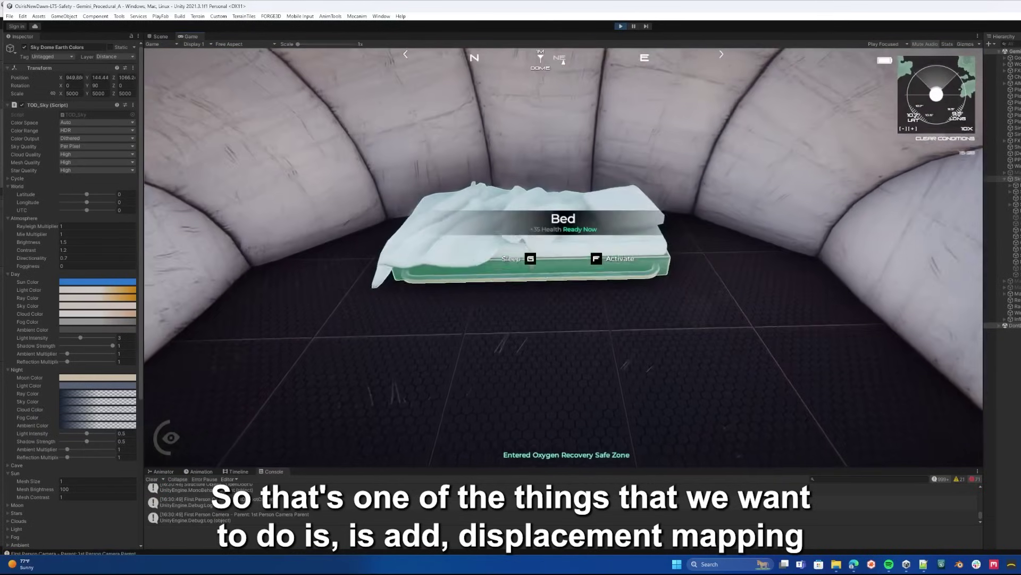
pyautogui.press('w')
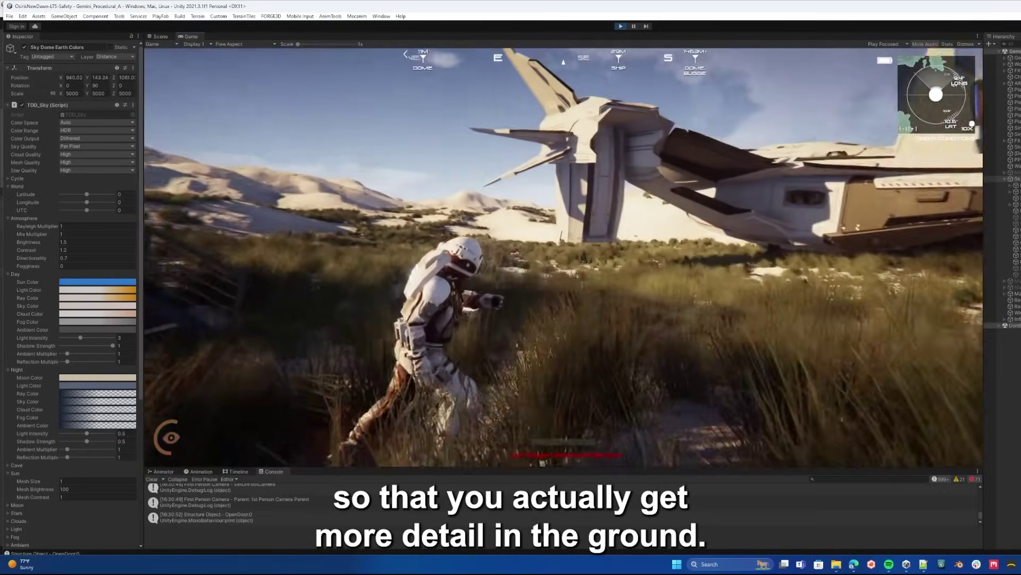
pyautogui.press('d')
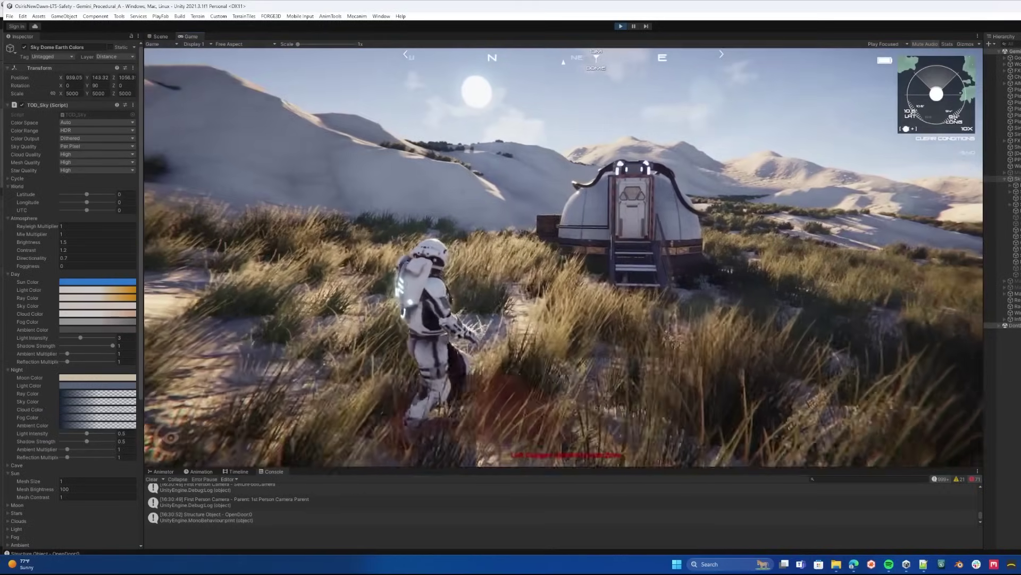
# Craft a Printer beside the inflatable dome and view its upgrades and crafting recipes
pyautogui.press('Tab')
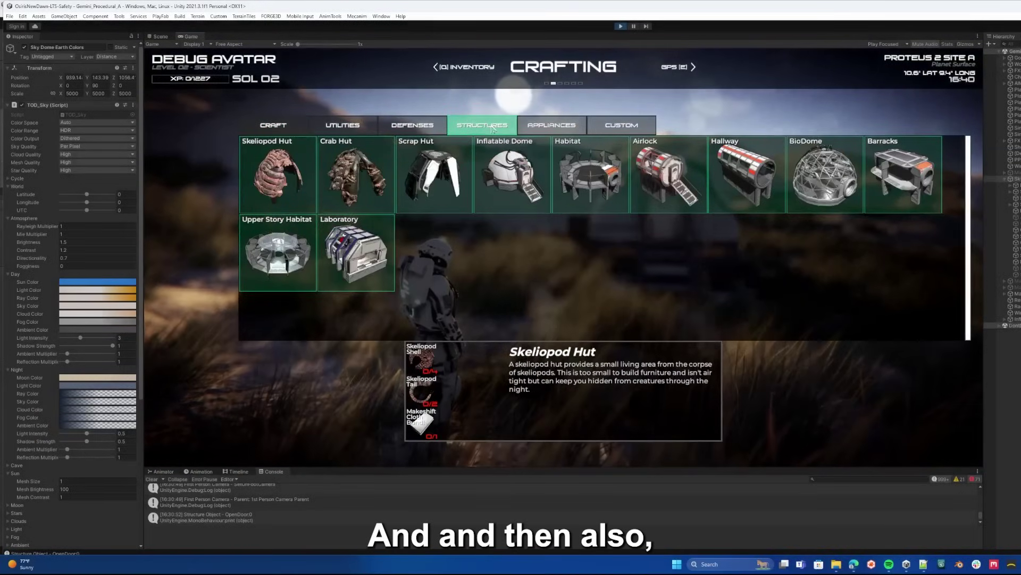
pyautogui.click(419, 129)
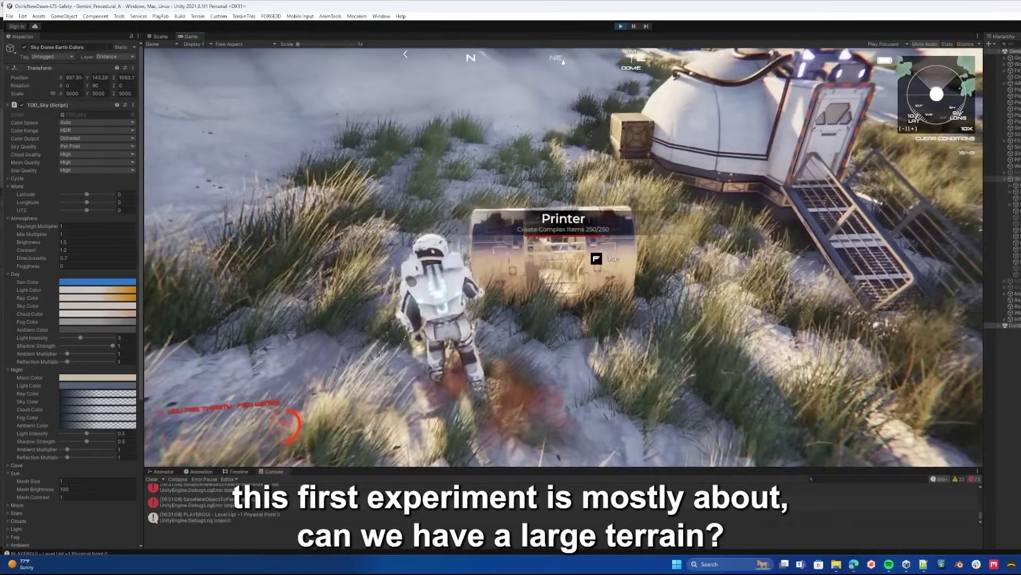
pyautogui.press('w')
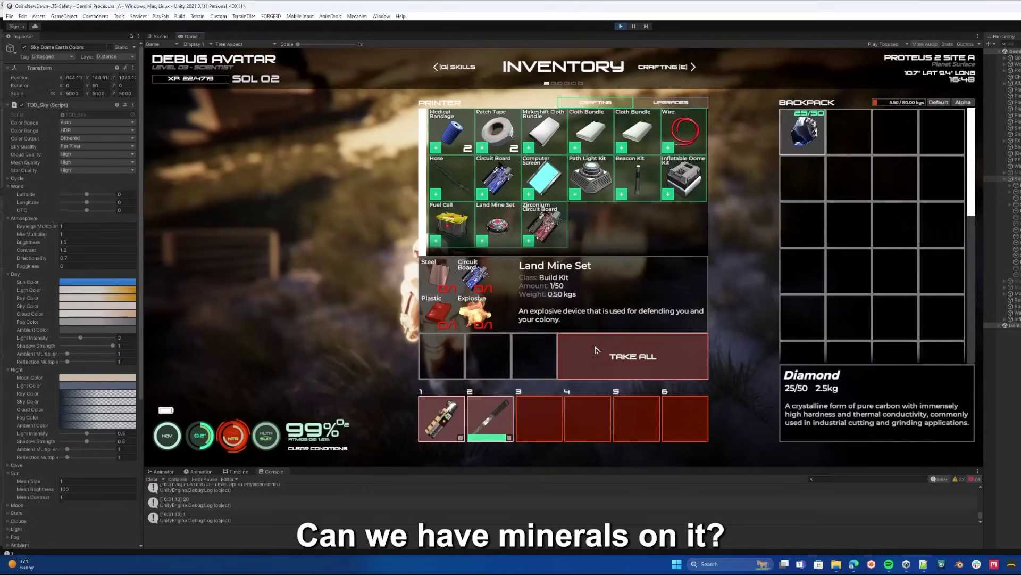
pyautogui.click(663, 104)
pyautogui.click(595, 102)
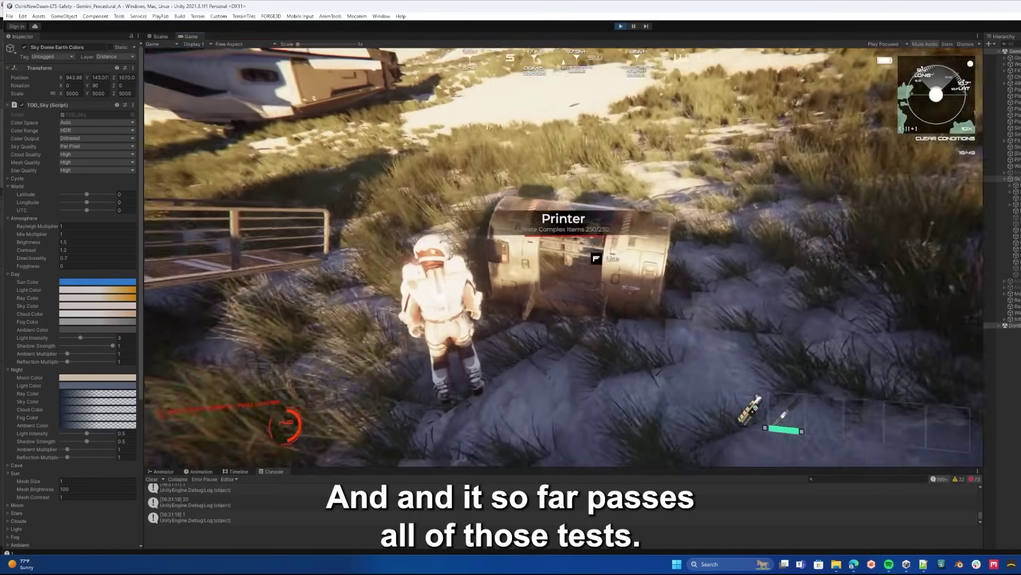
# Run from the printer through the grass to a spot overlooking both the printer and the dome
pyautogui.press('w')
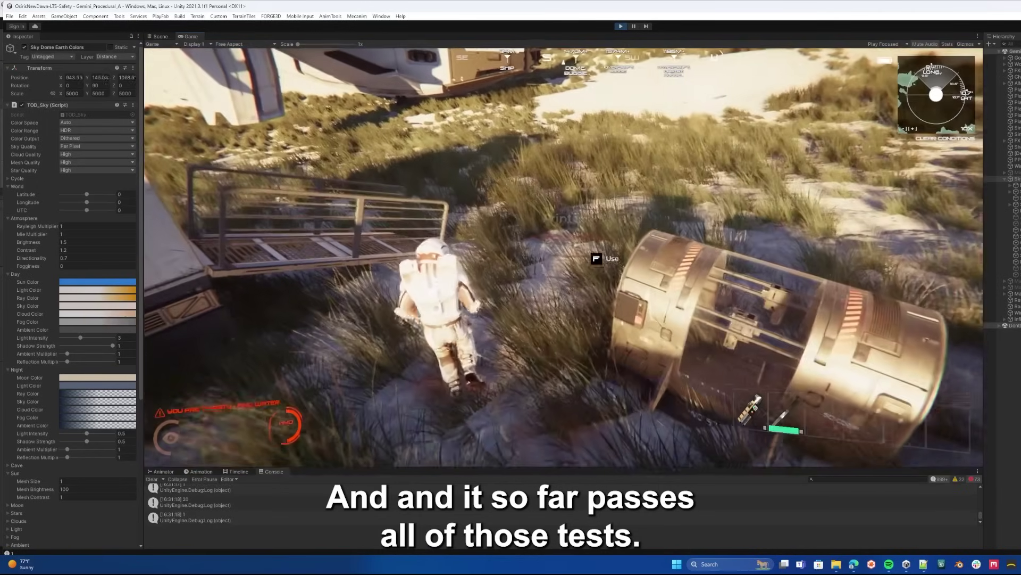
pyautogui.press('w')
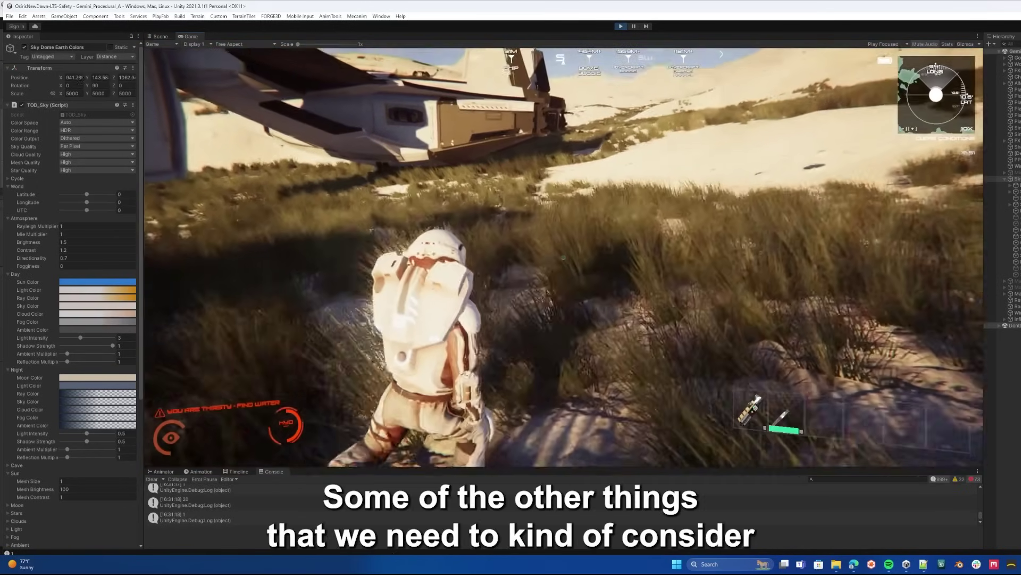
pyautogui.press('w')
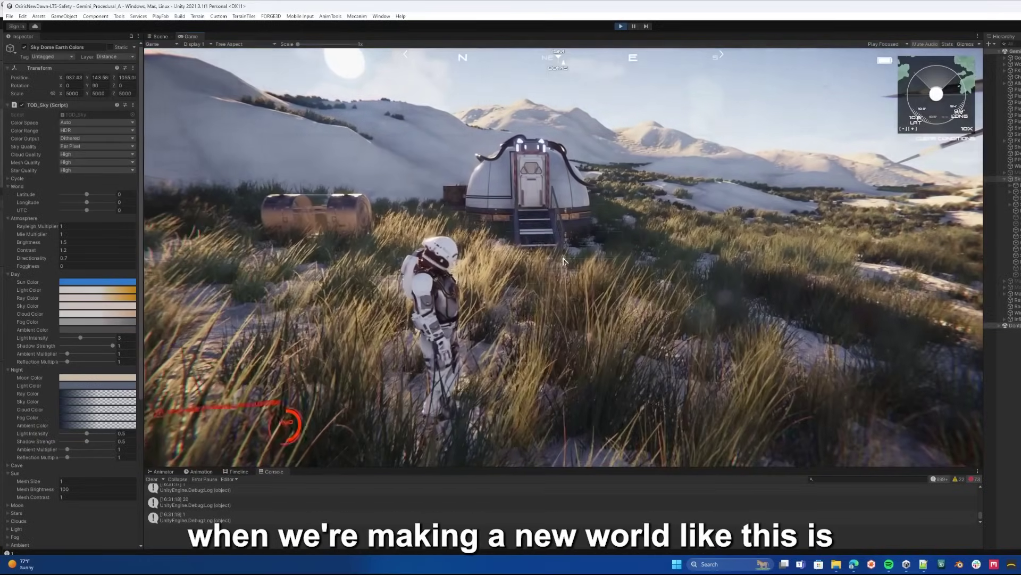
# Pause the game and stop play mode to return to the scene editor
pyautogui.press('Escape')
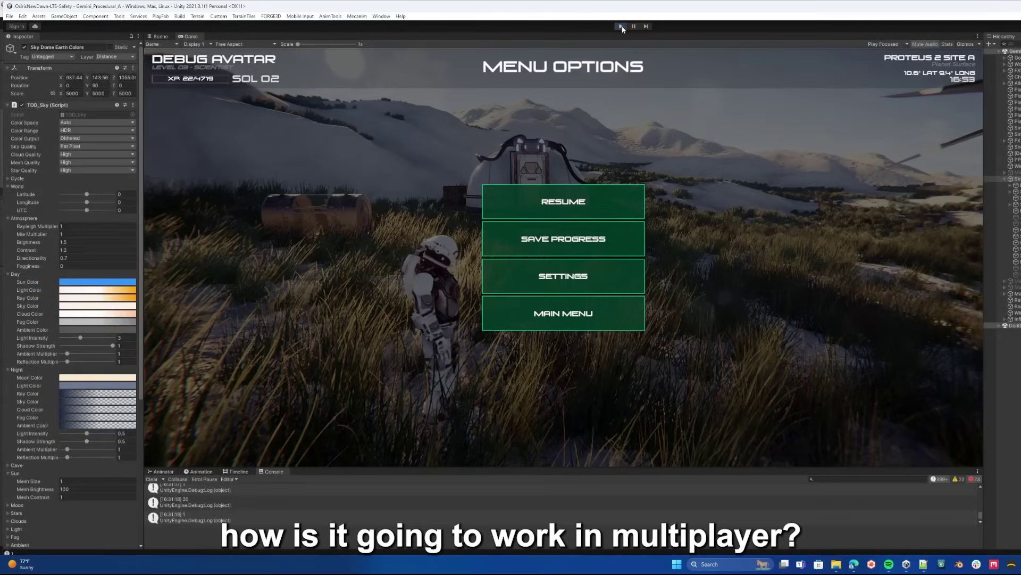
pyautogui.click(622, 26)
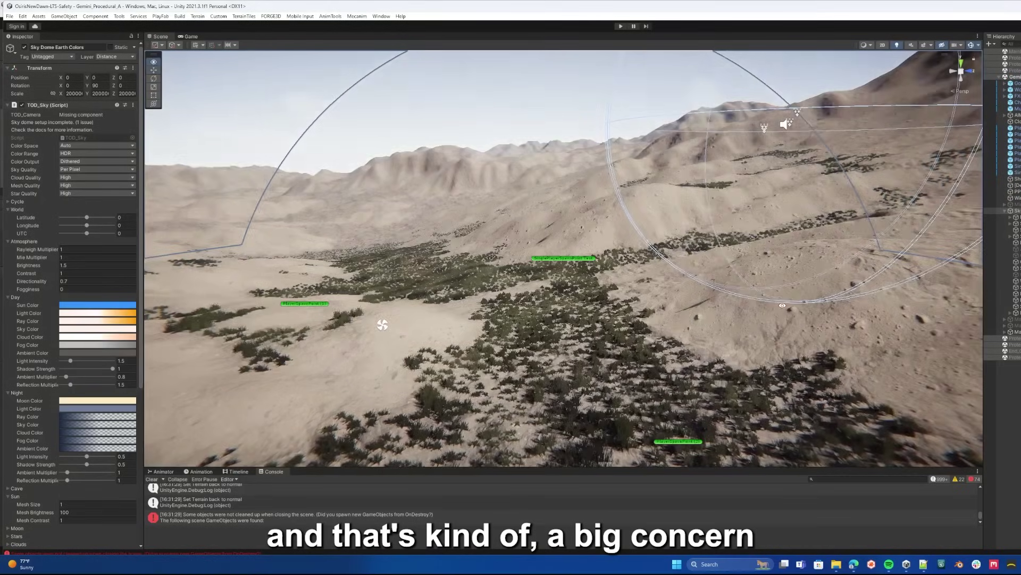
# Select the Map Magic terrain and survey its grass patches, hills and craters from above
pyautogui.moveTo(782, 306); pyautogui.dragTo(676, 415)
pyautogui.moveTo(420, 289); pyautogui.dragTo(517, 262)
pyautogui.click(521, 261)
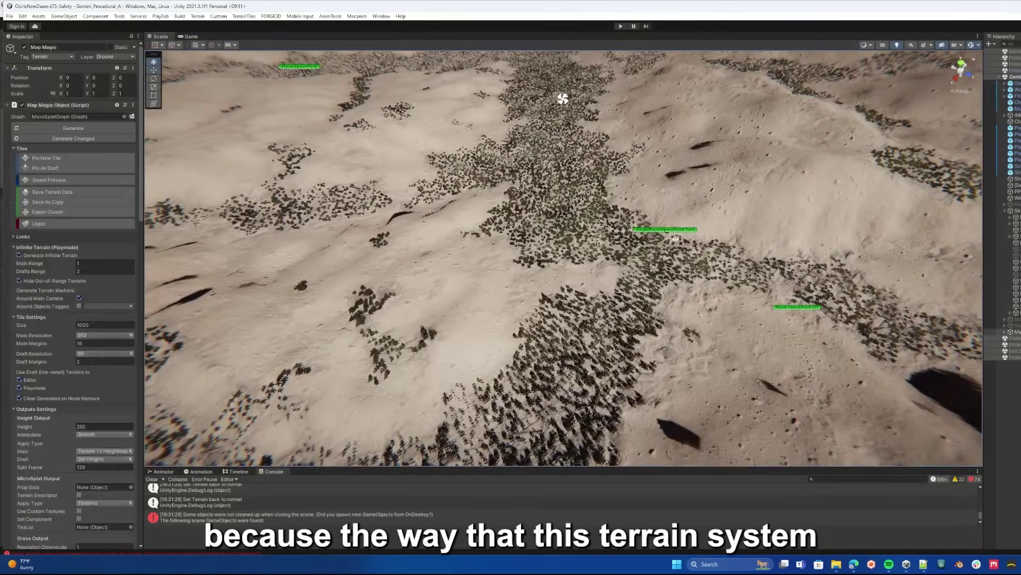
pyautogui.scroll(-1, 564, 259)
pyautogui.press('f')
pyautogui.moveTo(613, 240); pyautogui.dragTo(761, 311)
pyautogui.scroll(5, 761, 313)
pyautogui.moveTo(457, 293); pyautogui.dragTo(558, 298)
pyautogui.scroll(4, 561, 298)
pyautogui.moveTo(596, 341); pyautogui.dragTo(313, 126)
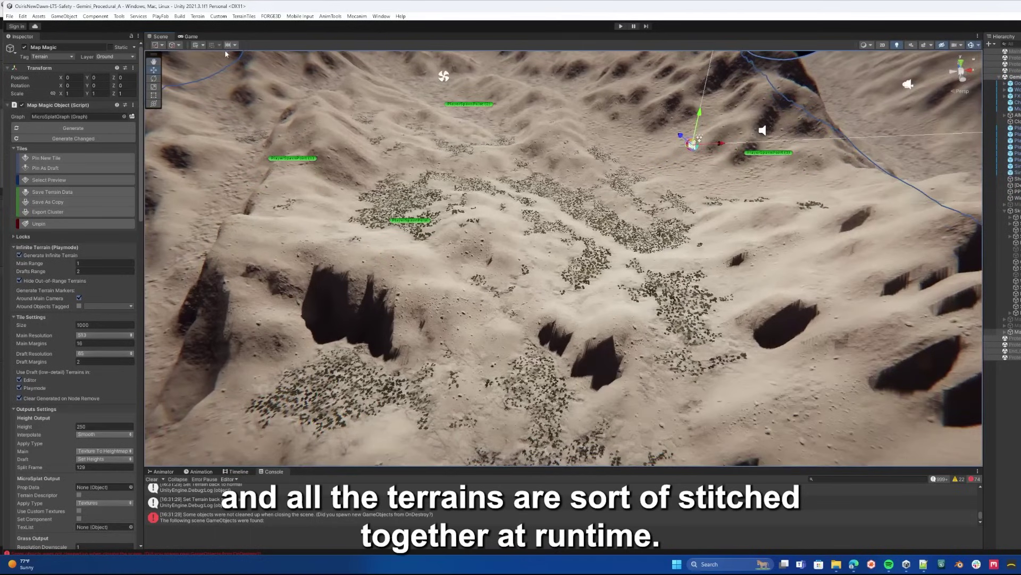
# Display the scene as Shaded Wireframe and inspect the terrain mesh up close and as a whole for seams
pyautogui.click(179, 46)
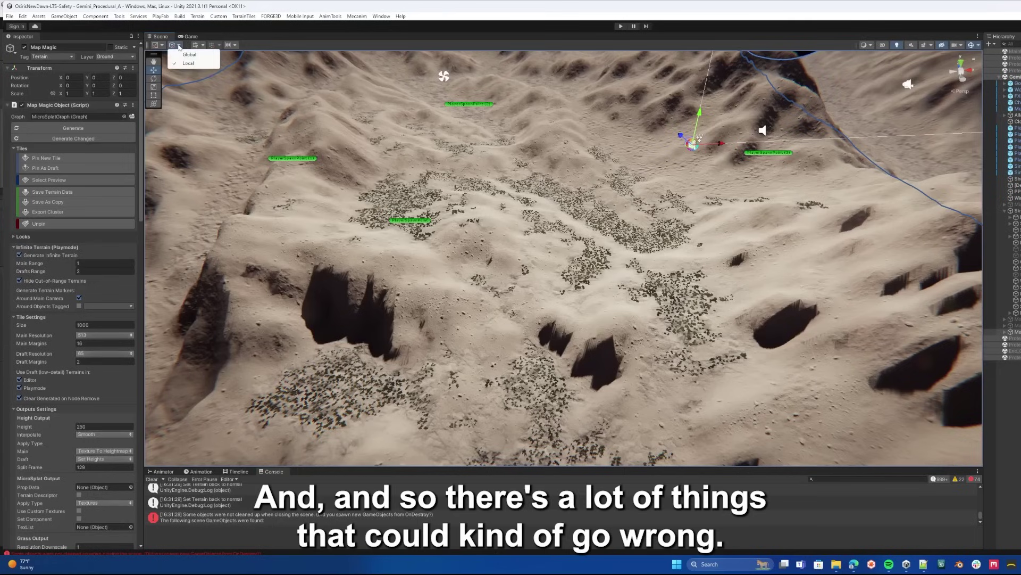
pyautogui.click(871, 47)
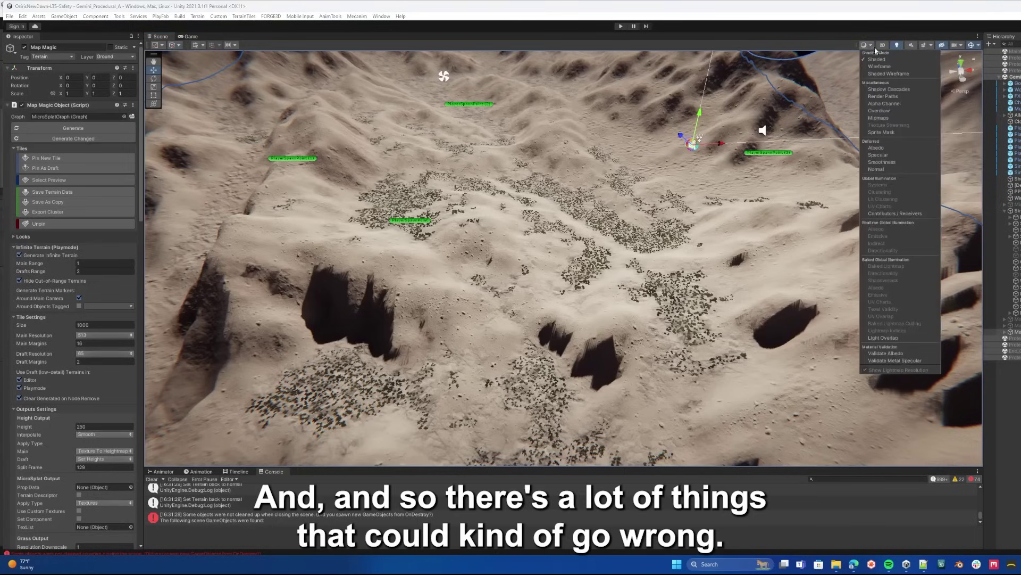
pyautogui.click(894, 78)
pyautogui.scroll(3, 677, 248)
pyautogui.moveTo(677, 248); pyautogui.dragTo(665, 307)
pyautogui.scroll(10, 760, 104)
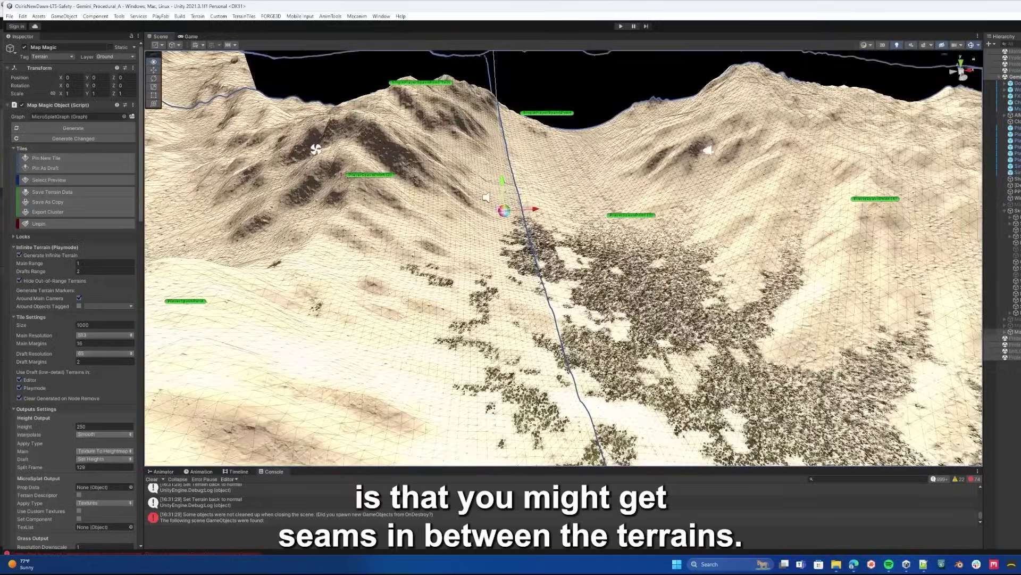
pyautogui.scroll(-15, 599, 306)
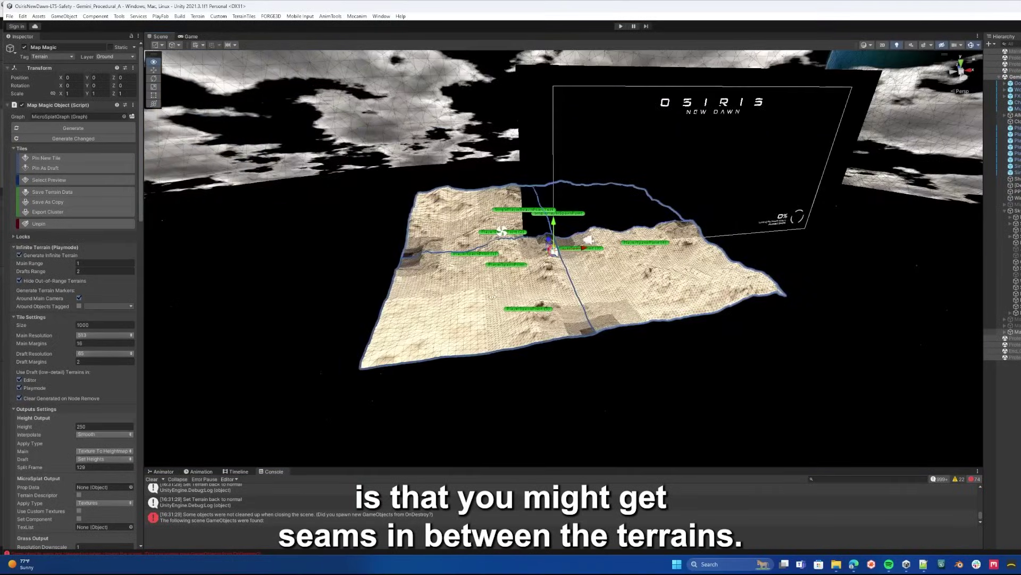
pyautogui.moveTo(600, 306); pyautogui.dragTo(609, 316)
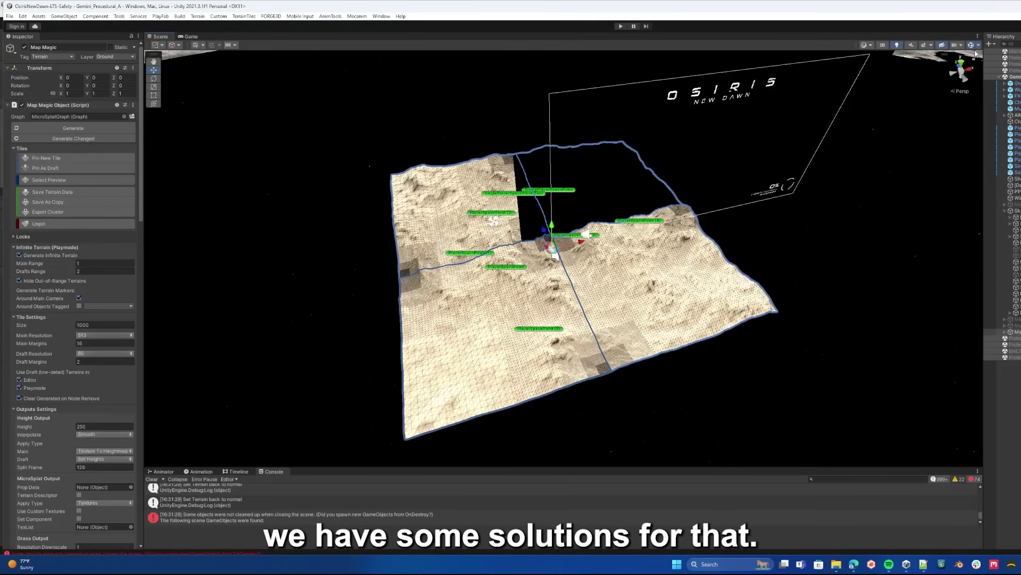
# Pin five new Map Magic tiles along the near and left-hand edges of the existing terrain
pyautogui.click(75, 155)
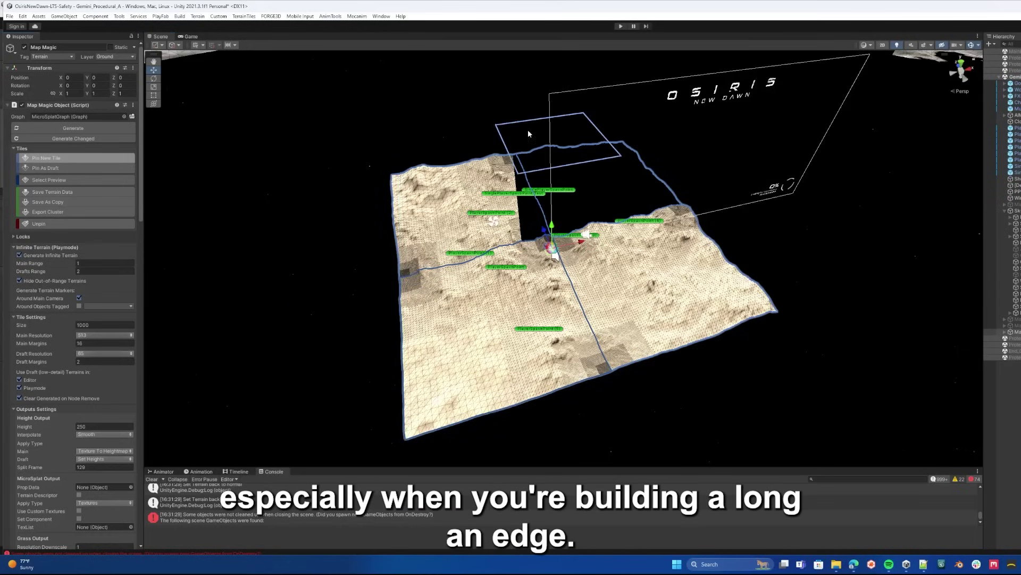
pyautogui.click(764, 429)
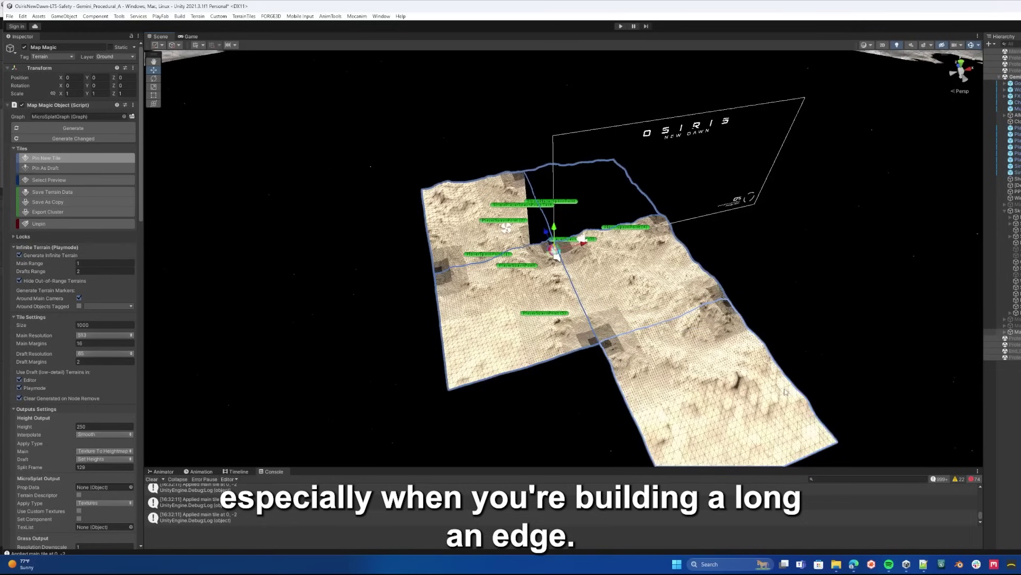
pyautogui.click(592, 283)
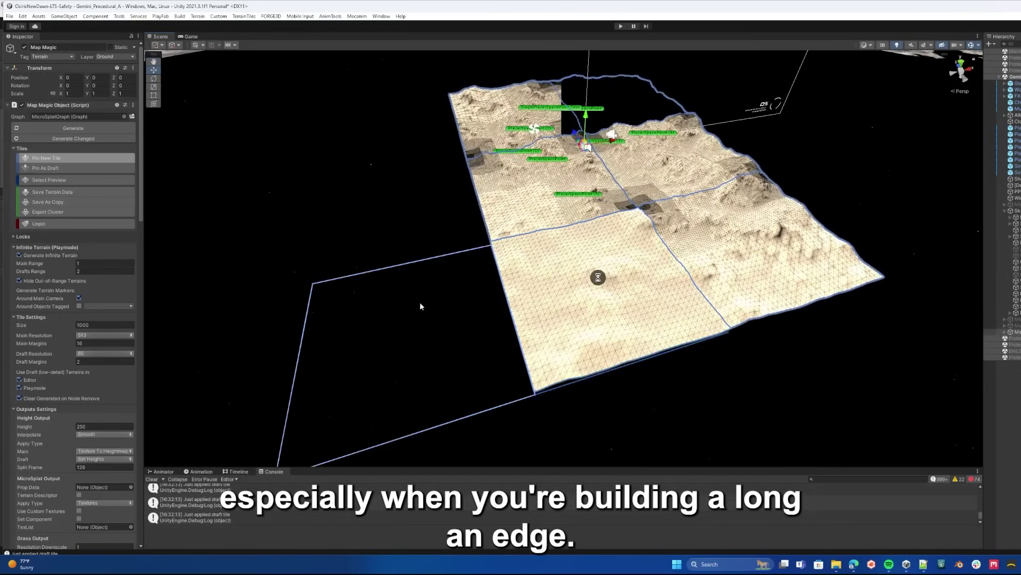
pyautogui.click(419, 306)
pyautogui.click(394, 218)
pyautogui.click(369, 155)
pyautogui.moveTo(639, 182); pyautogui.dragTo(682, 313)
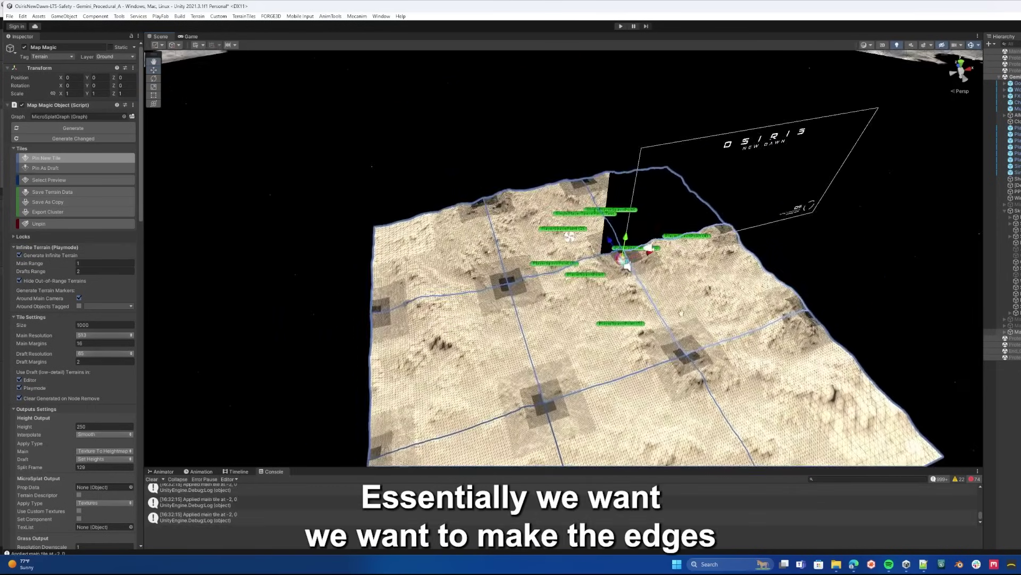
# Pin another row of Map Magic tiles around the terrain's outer edges and inspect the mesh where they join
pyautogui.scroll(-5, 628, 266)
pyautogui.click(444, 378)
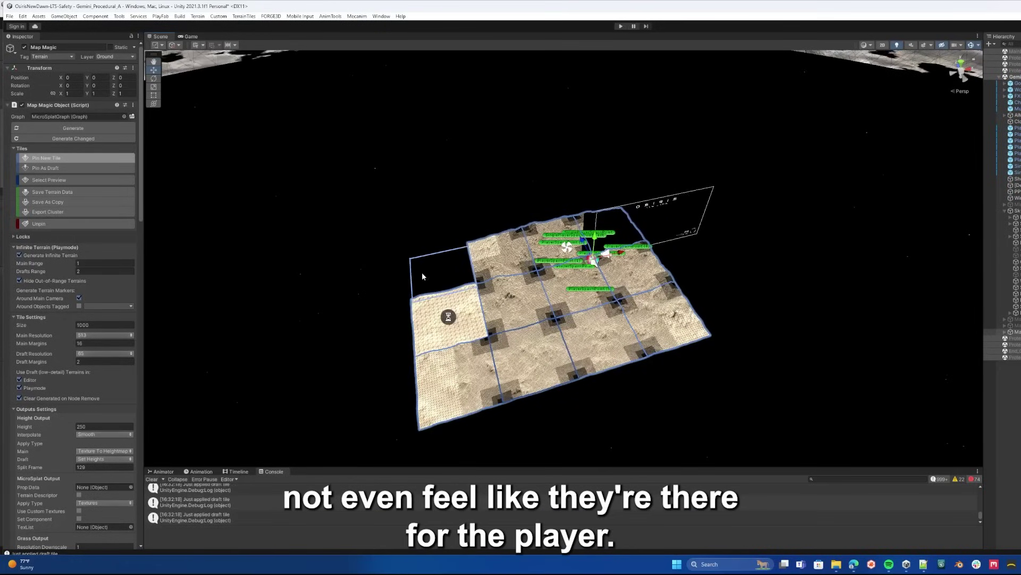
pyautogui.click(424, 274)
pyautogui.click(366, 298)
pyautogui.click(362, 349)
pyautogui.click(370, 412)
pyautogui.click(386, 458)
pyautogui.click(507, 437)
pyautogui.click(564, 427)
pyautogui.click(698, 394)
pyautogui.click(643, 412)
pyautogui.moveTo(636, 406); pyautogui.dragTo(559, 239)
pyautogui.scroll(10, 638, 302)
pyautogui.scroll(-5, 577, 330)
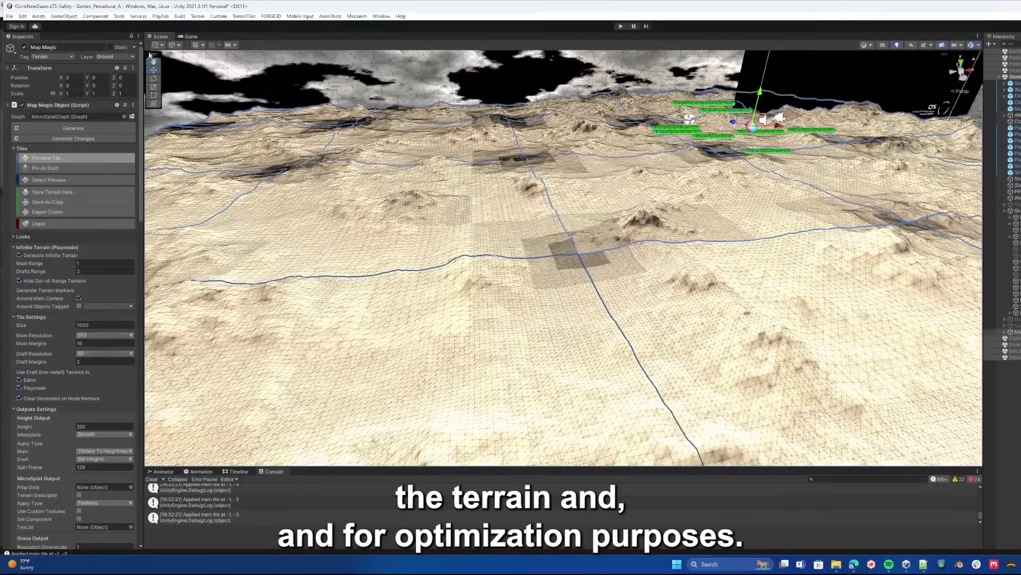
# Return the scene view to Shaded mode and hide the gizmos to view the terrain without tile outlines
pyautogui.click(866, 45)
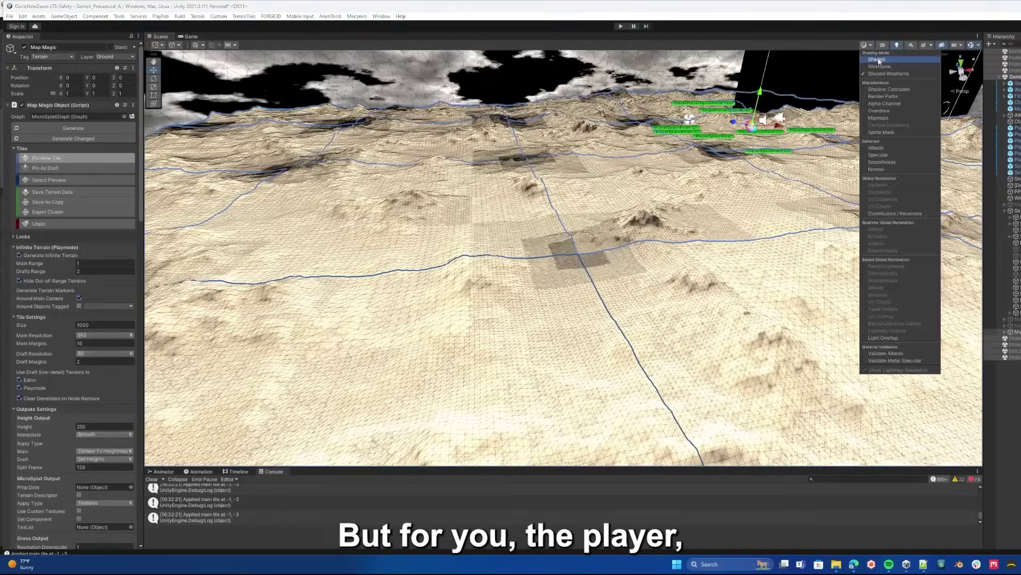
pyautogui.click(877, 60)
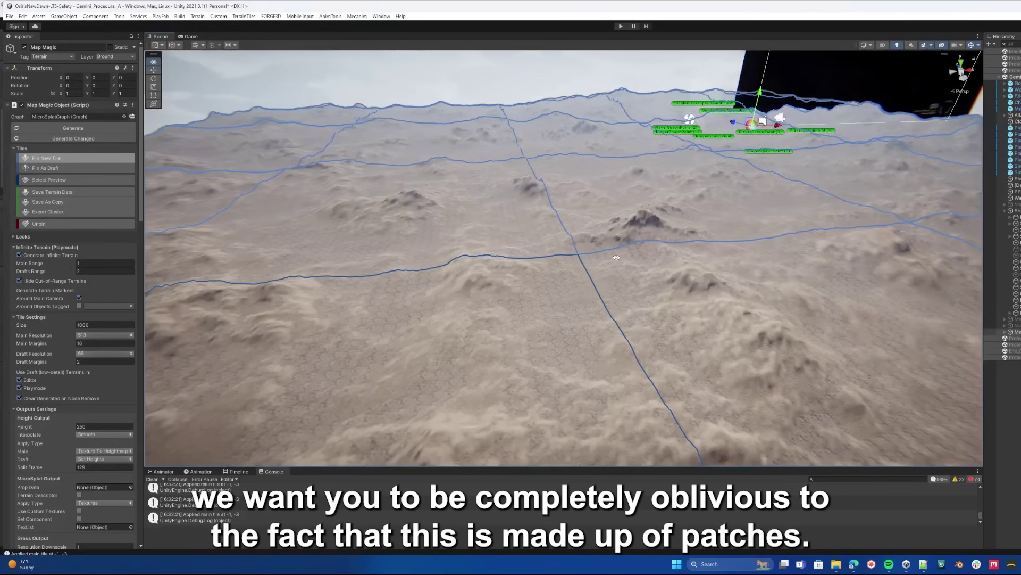
pyautogui.moveTo(617, 256); pyautogui.dragTo(600, 247)
pyautogui.click(1018, 385)
pyautogui.moveTo(708, 234)
pyautogui.mouseDown()
pyautogui.moveTo(686, 215)
pyautogui.moveTo(695, 222)
pyautogui.mouseUp()
pyautogui.click(971, 45)
pyautogui.moveTo(676, 178); pyautogui.dragTo(618, 268)
# Select the Sky Dome Earth Colors object, expand its Cycle settings and set the Hour to 18.4
pyautogui.click(1016, 211)
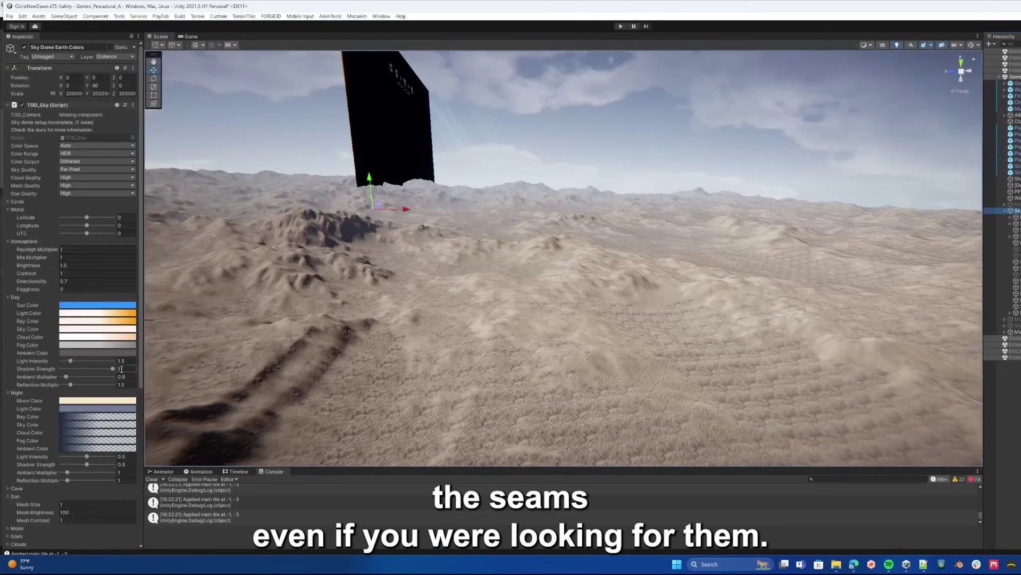
pyautogui.scroll(-5, 96, 388)
pyautogui.scroll(6, 98, 395)
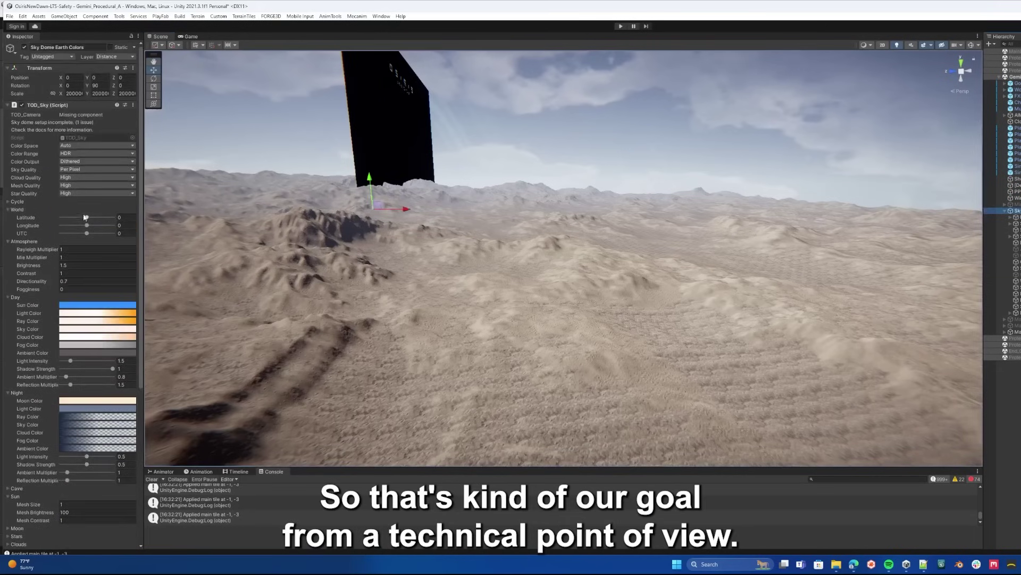
pyautogui.click(17, 201)
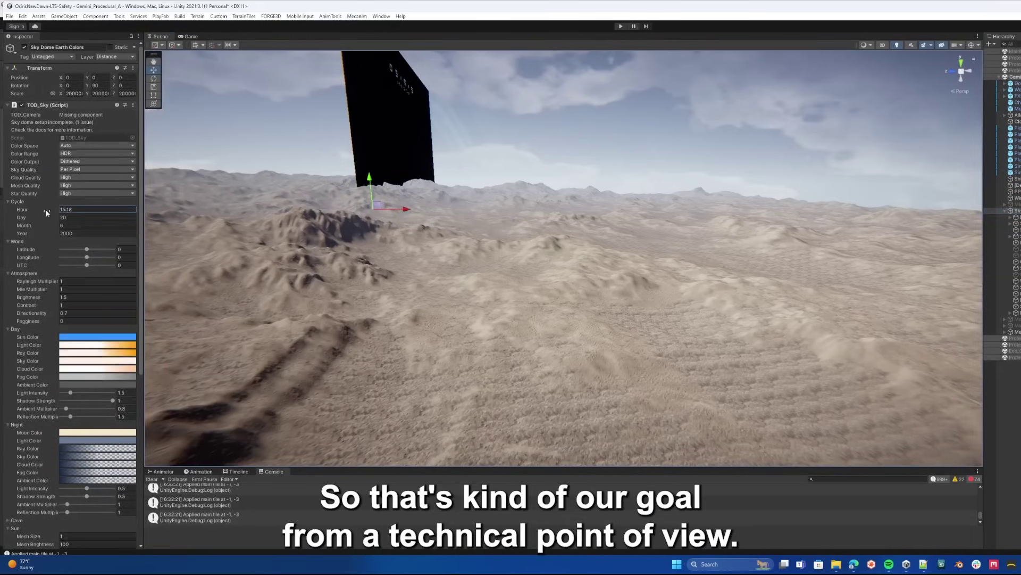
pyautogui.moveTo(47, 210); pyautogui.dragTo(87, 213)
pyautogui.moveTo(441, 245); pyautogui.dragTo(764, 314)
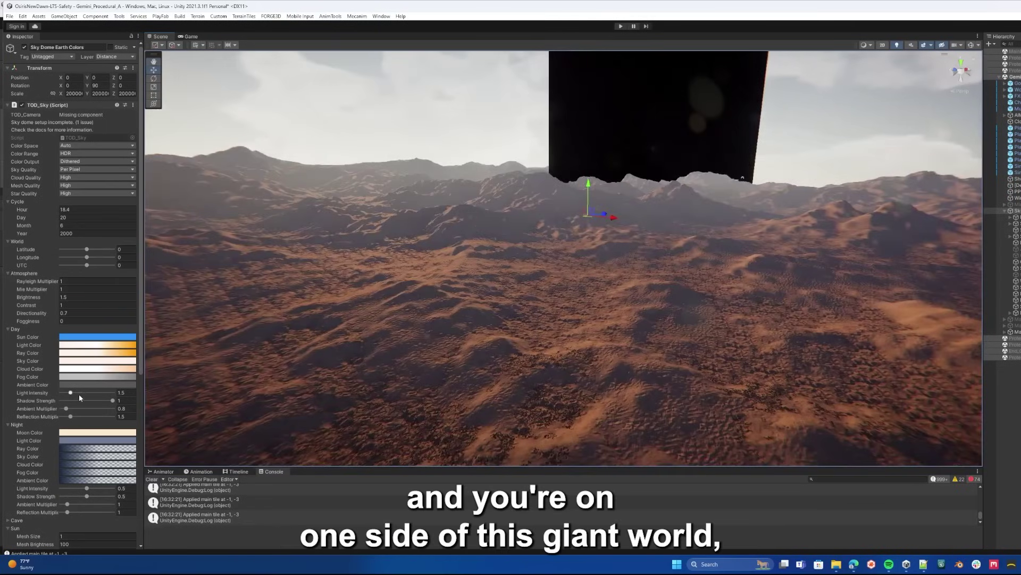
# Set the sky dome's Hour to 16.2 and fly over the grass and hills in the changed light
pyautogui.moveTo(50, 209); pyautogui.dragTo(43, 209)
pyautogui.scroll(2, 539, 251)
pyautogui.scroll(5, 540, 252)
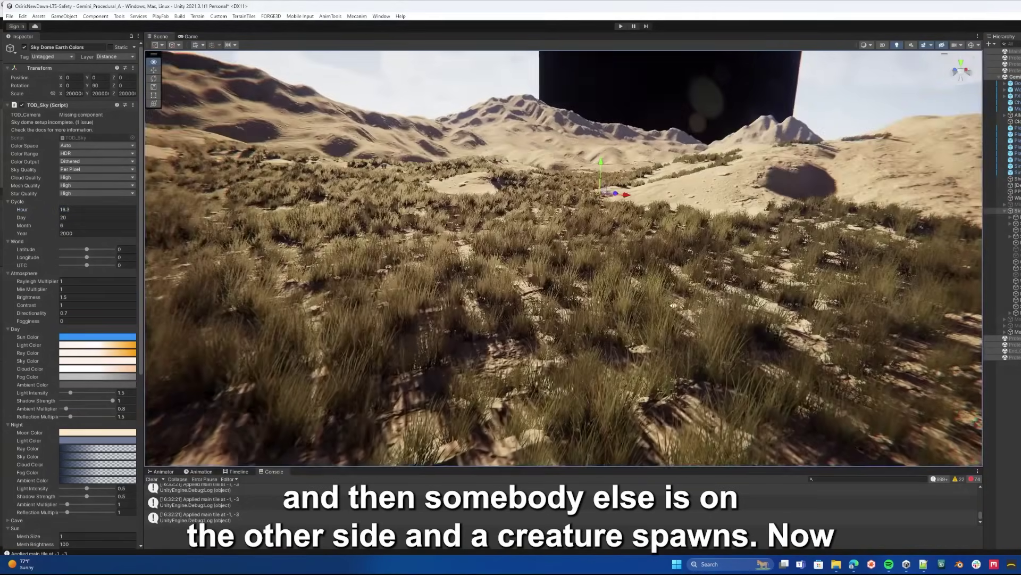
pyautogui.press('s')
pyautogui.scroll(2, 724, 305)
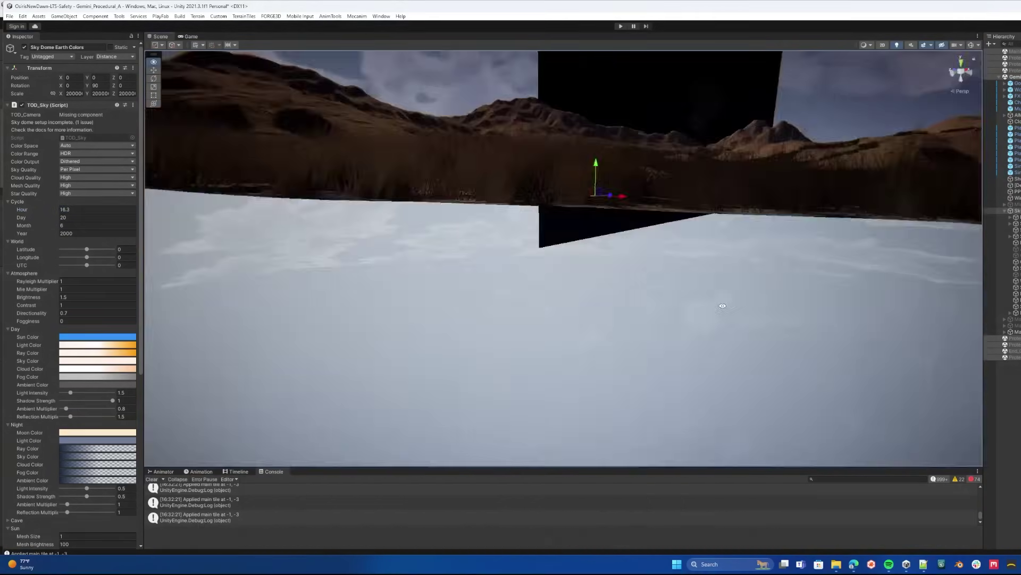
pyautogui.moveTo(724, 306); pyautogui.dragTo(650, 287)
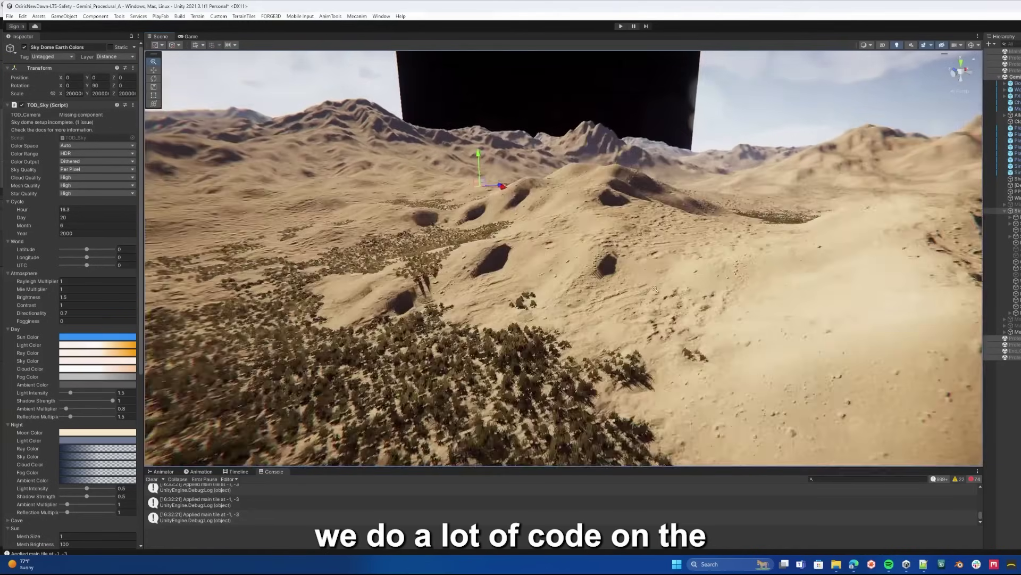
pyautogui.moveTo(655, 289); pyautogui.dragTo(519, 299)
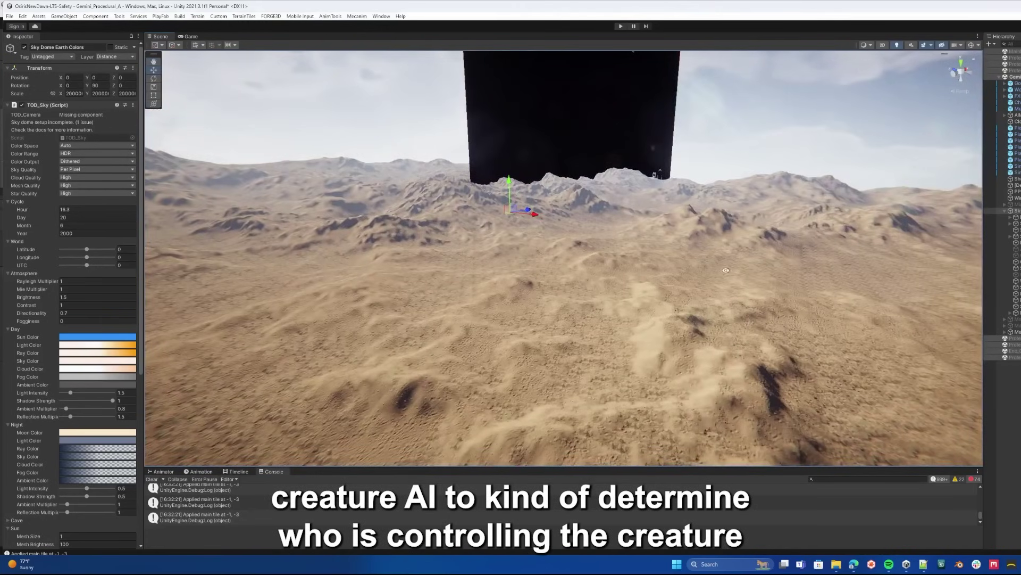
pyautogui.moveTo(745, 268); pyautogui.dragTo(553, 313)
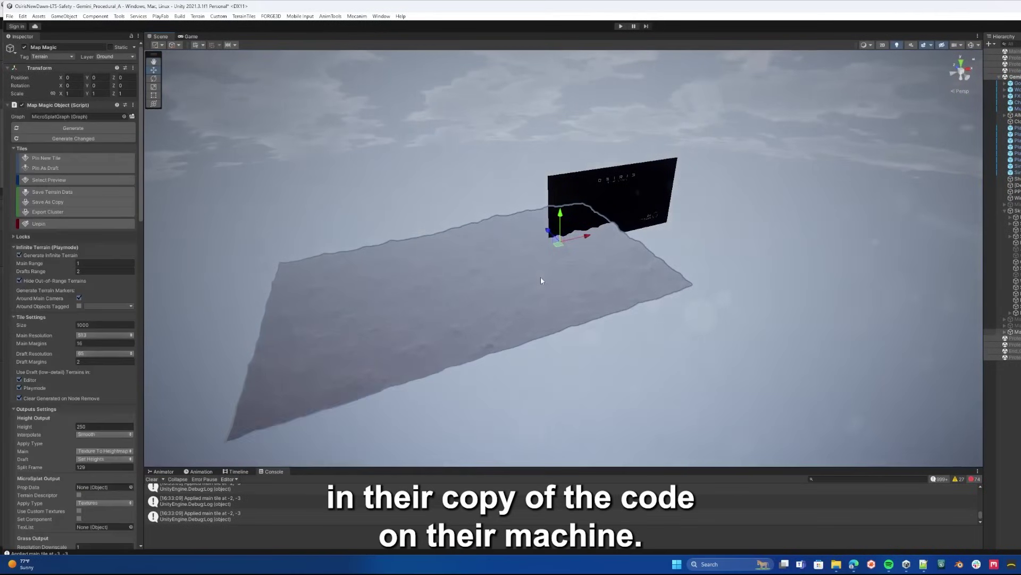
# Unpin the outer Map Magic tiles and fly in close to the hills in front of the Osiris board
pyautogui.click(541, 280)
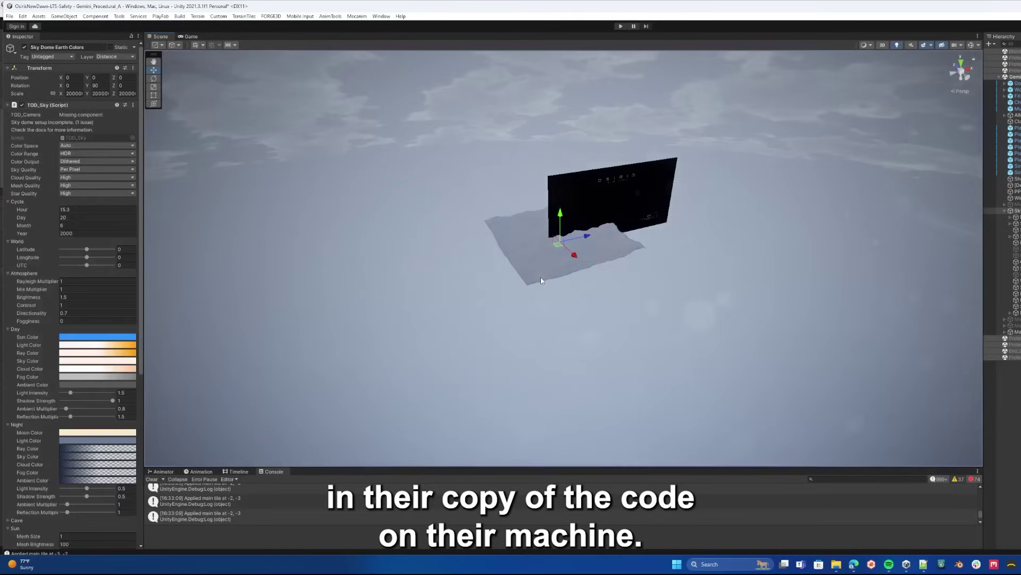
pyautogui.moveTo(959, 367); pyautogui.dragTo(883, 340)
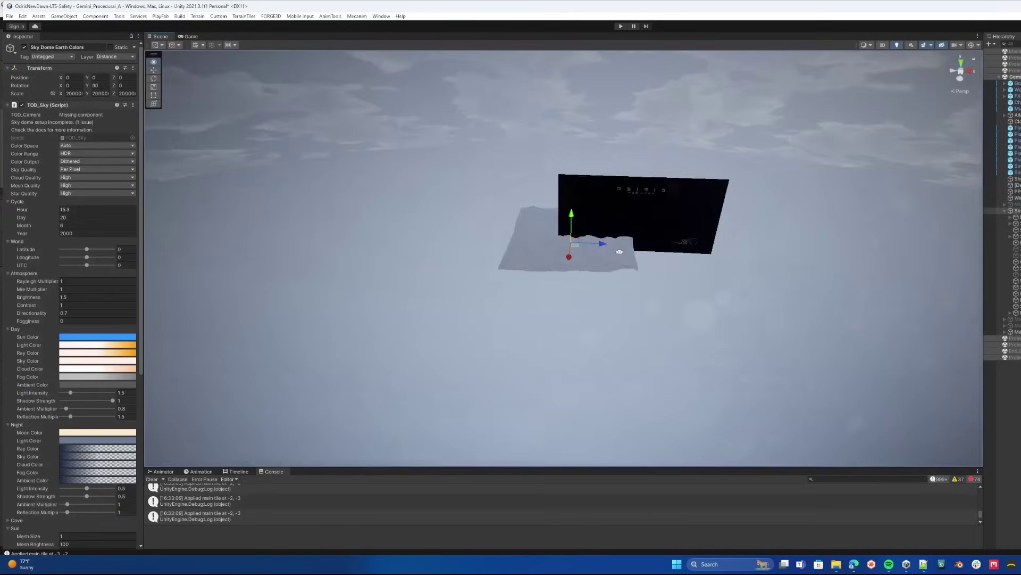
pyautogui.scroll(5, 823, 308)
pyautogui.moveTo(823, 308); pyautogui.dragTo(615, 339)
pyautogui.scroll(3, 708, 319)
pyautogui.press('s')
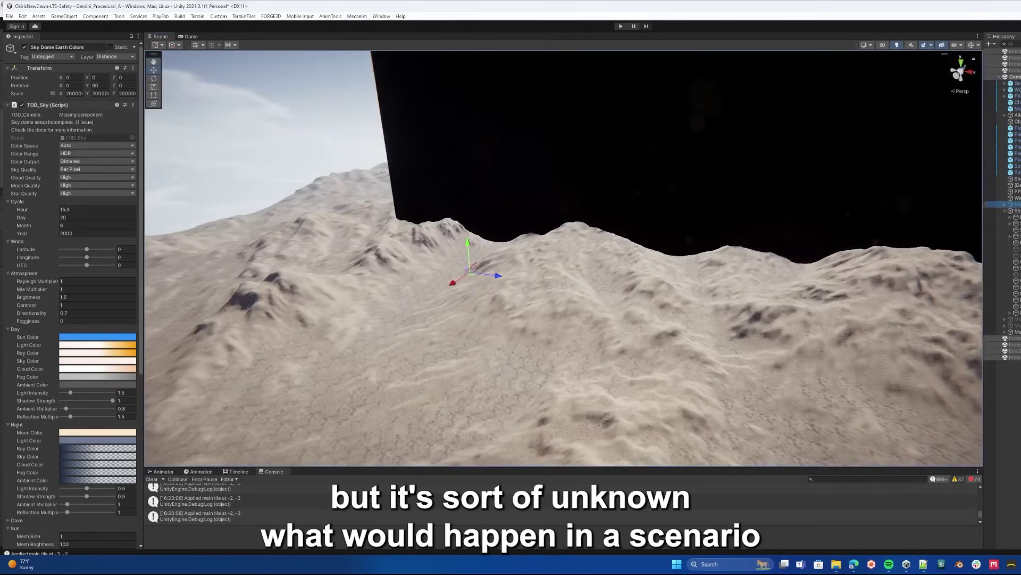
# Enable the CubeMap Blender object under the sky dome
pyautogui.click(1001, 211)
pyautogui.click(1017, 275)
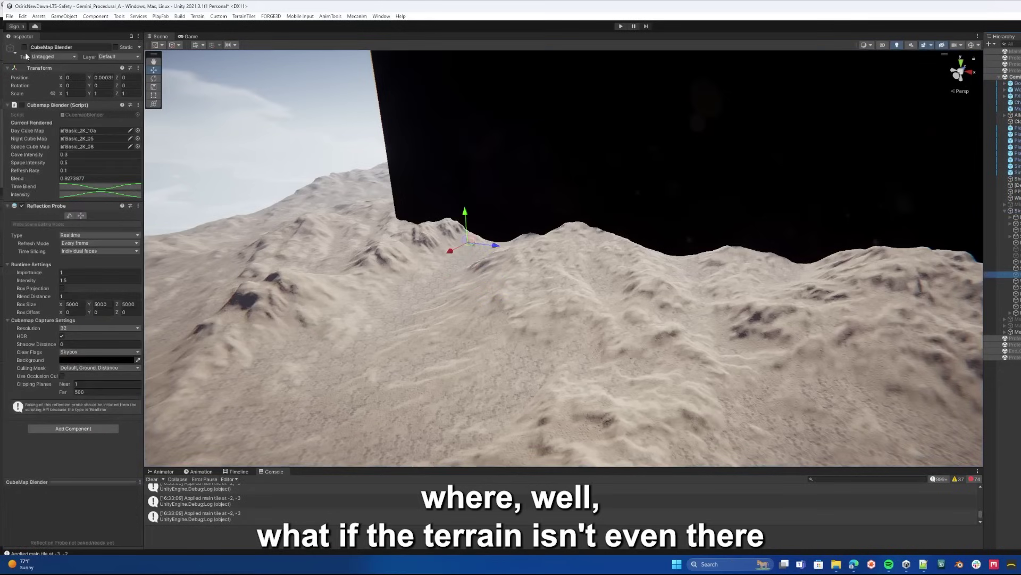
pyautogui.click(25, 47)
# Set the sky dome's daytime Light Intensity to 3, Ambient Multiplier to 1 and Reflection Multiplier to 1
pyautogui.click(1000, 210)
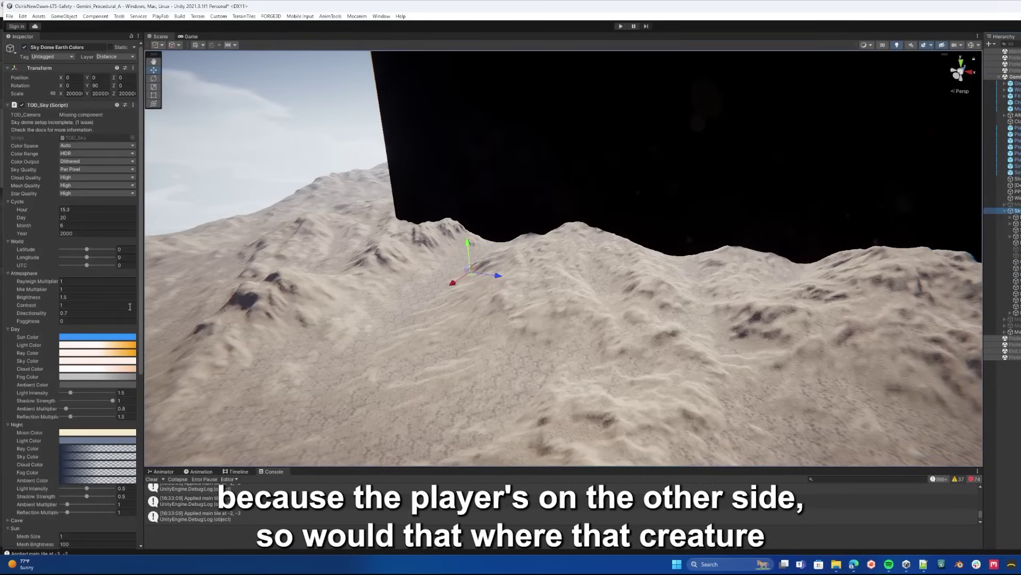
pyautogui.scroll(-2, 124, 336)
pyautogui.click(130, 348)
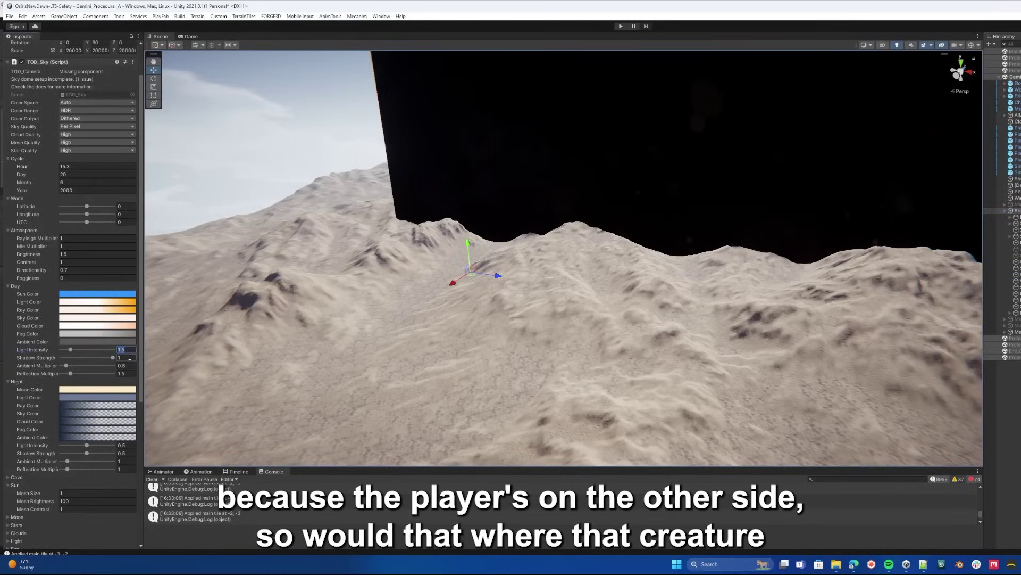
pyautogui.write('3')
pyautogui.click(127, 365)
pyautogui.write('1')
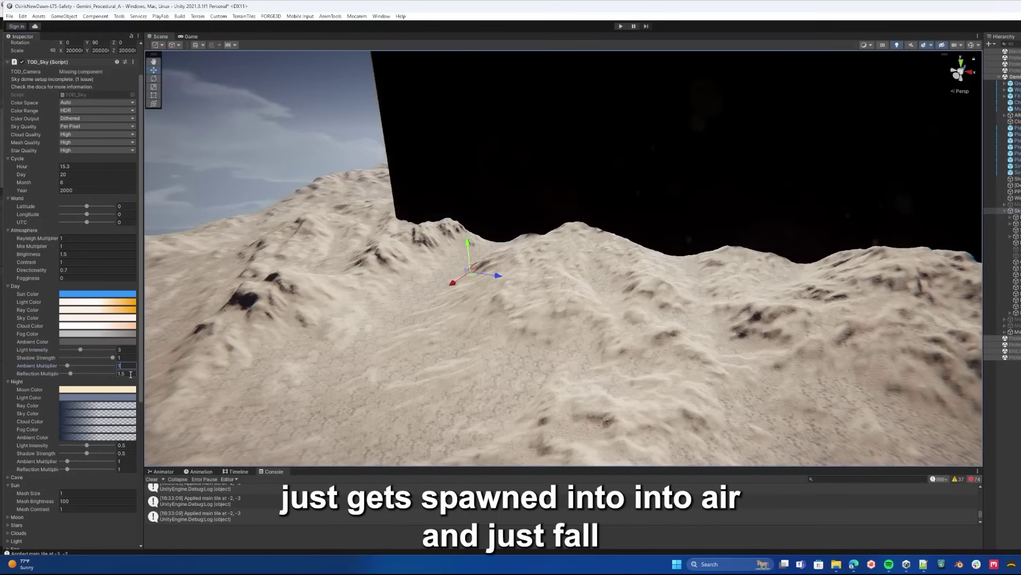
pyautogui.click(128, 373)
pyautogui.write('1')
# Set the sky dome's atmosphere Contrast to 1.2 and look through its remaining settings
pyautogui.click(80, 254)
pyautogui.click(79, 262)
pyautogui.write('1.2')
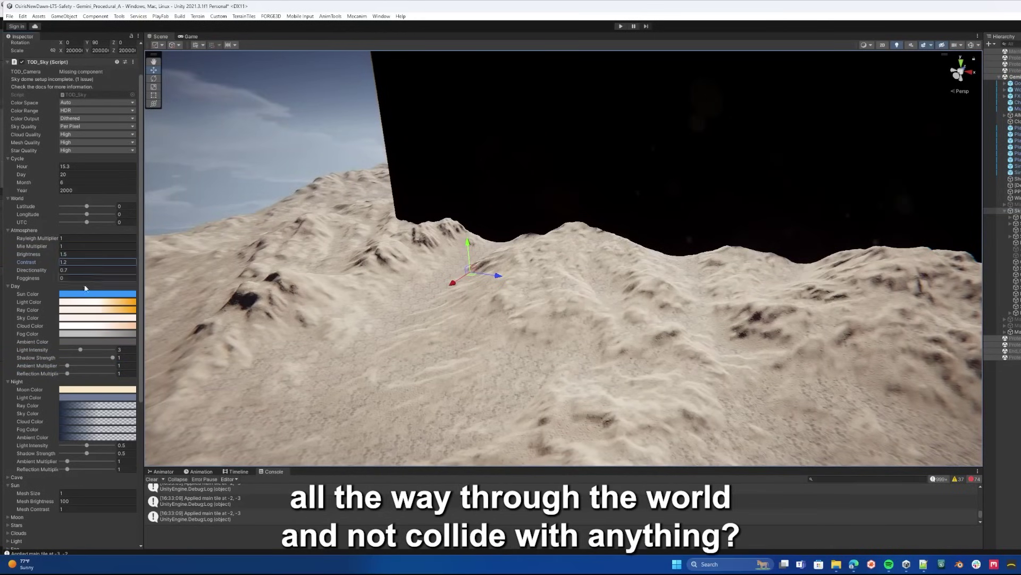
pyautogui.scroll(-4, 87, 294)
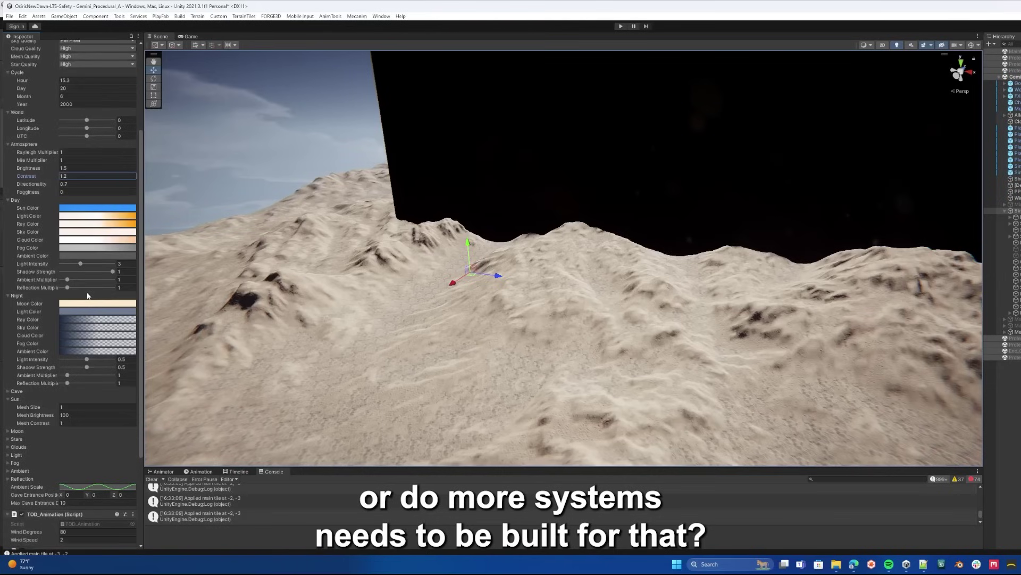
pyautogui.scroll(-6, 89, 294)
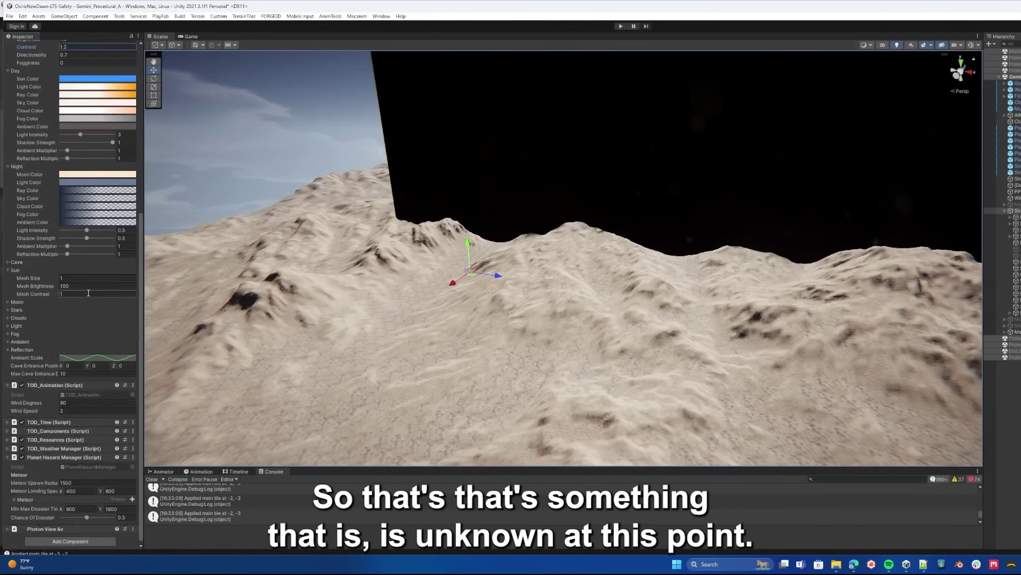
pyautogui.scroll(12, 88, 292)
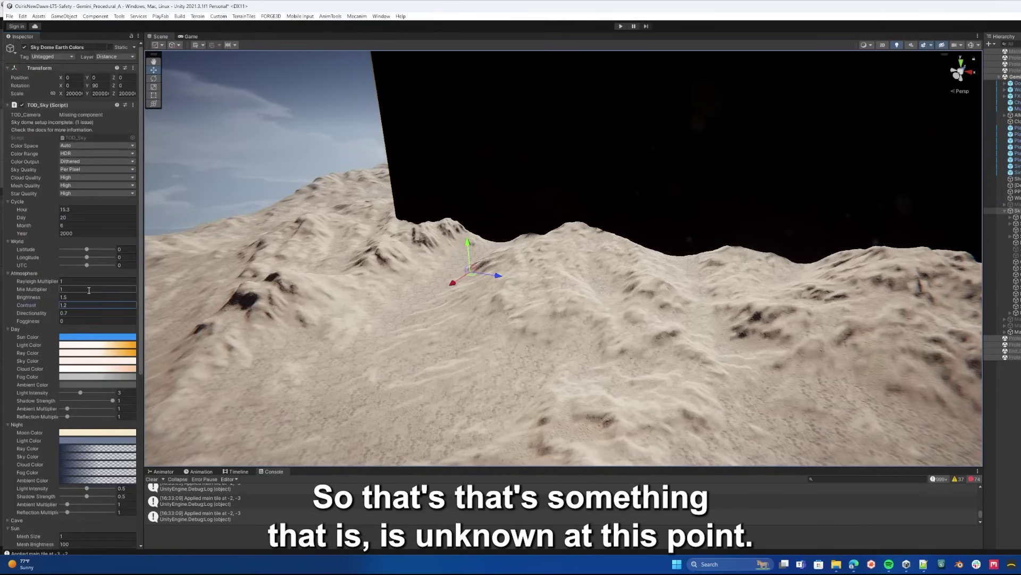
# Save the Gemini_Procedural_A scene, clear the object selection and start a playtest
pyautogui.moveTo(740, 248); pyautogui.dragTo(771, 259)
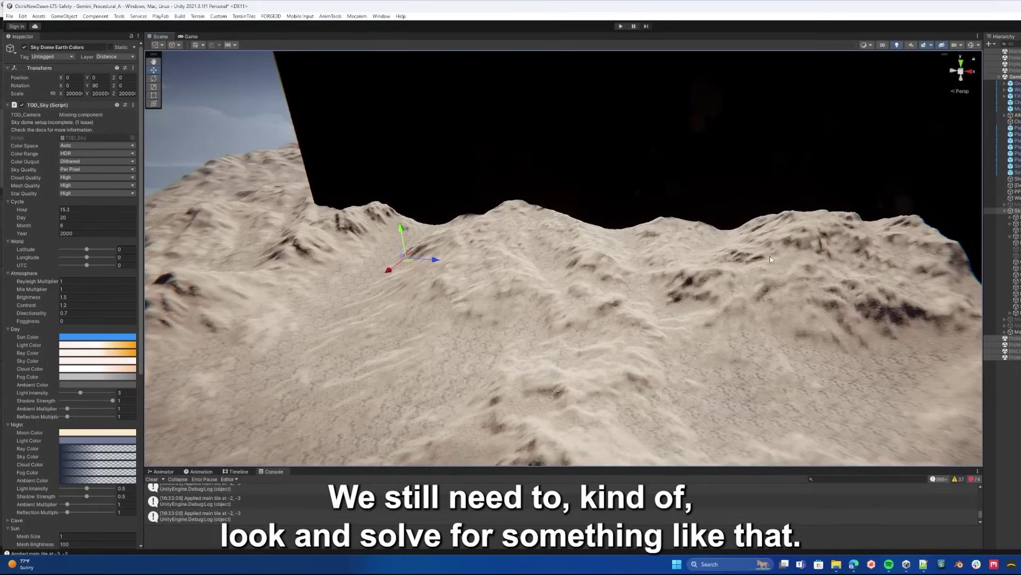
pyautogui.hotkey('ctrl', 's')
pyautogui.click(1013, 386)
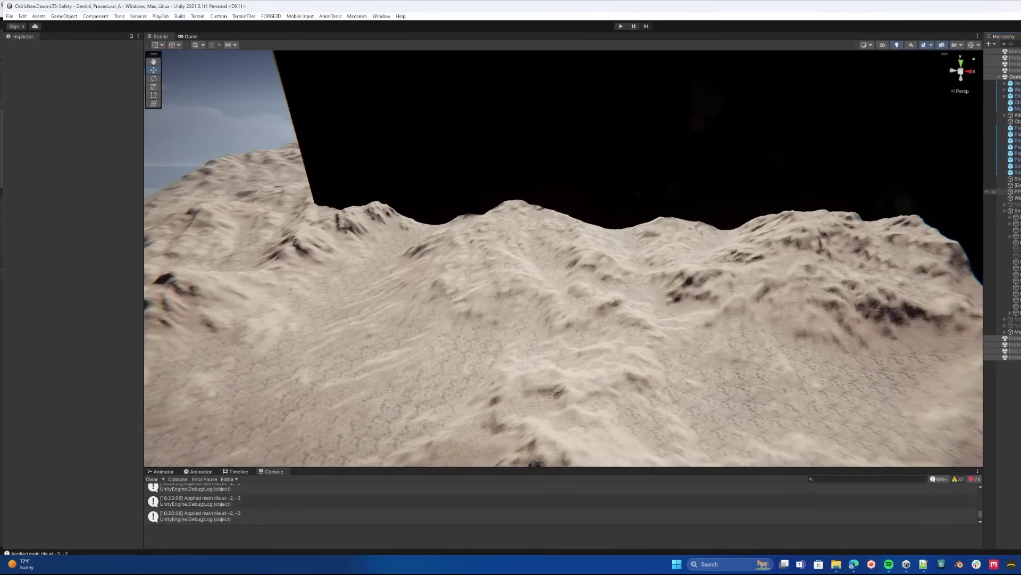
pyautogui.click(619, 26)
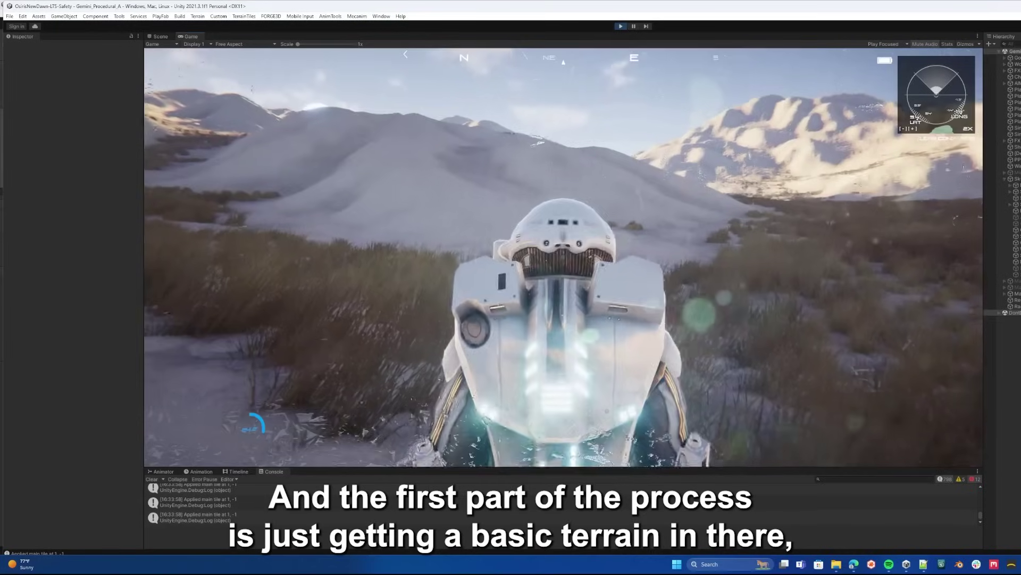
# Run the astronaut through the grassy valley to check movement on the generated terrain
pyautogui.press('w')
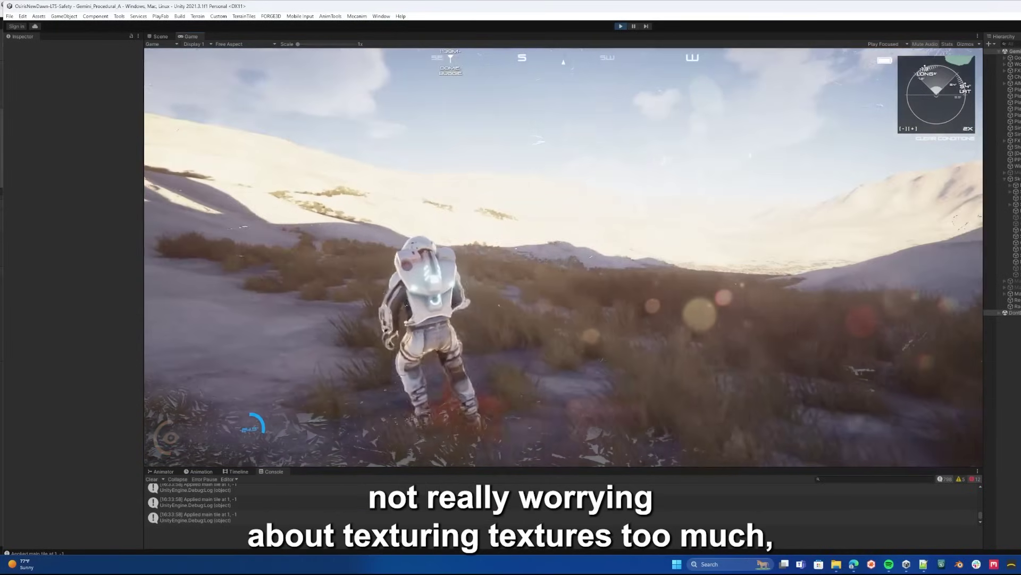
pyautogui.press('w')
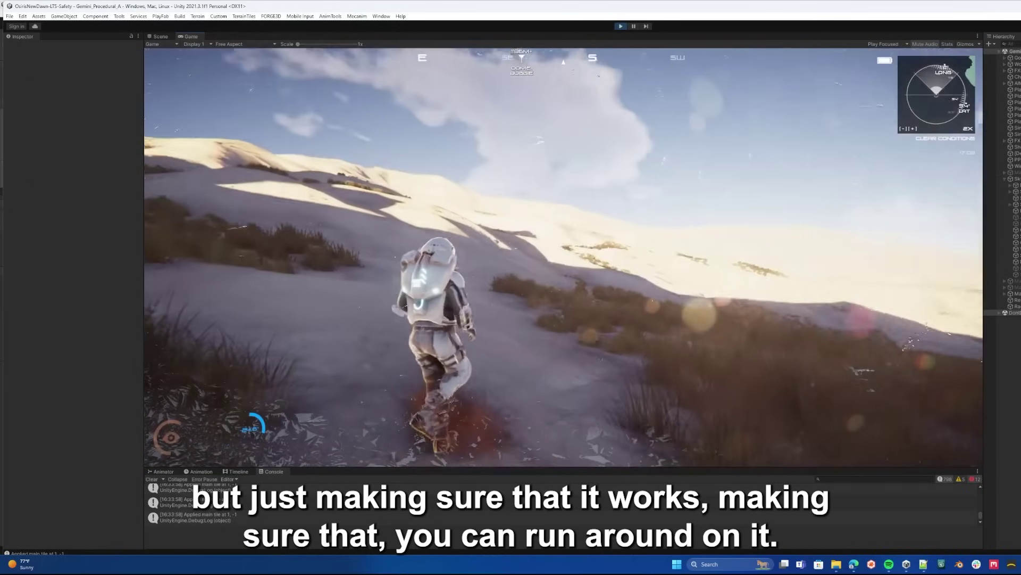
pyautogui.press('d')
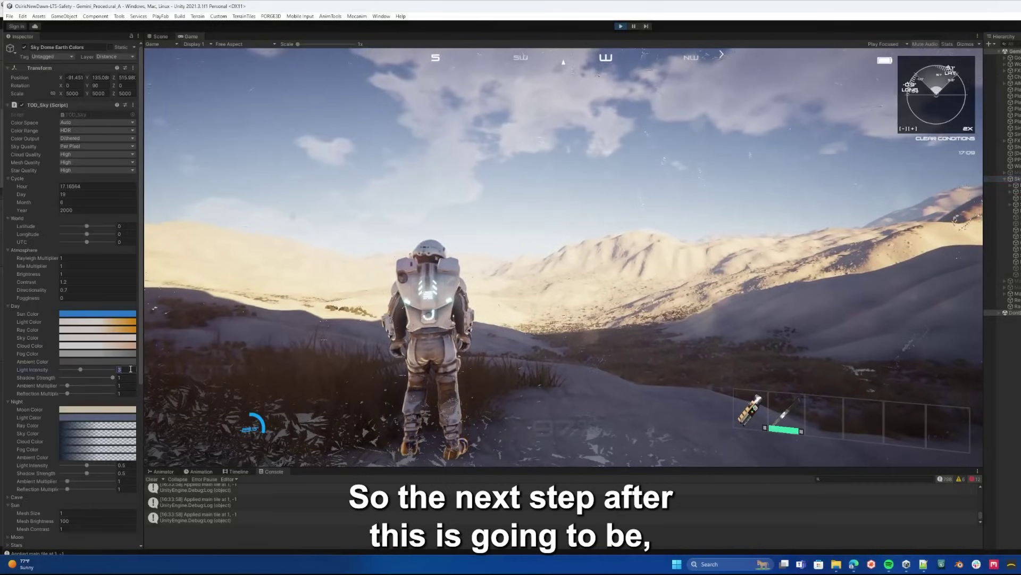
# Set the sky dome's daytime Light Intensity to 2 while the playtest is running
pyautogui.write('2')
pyautogui.click(405, 298)
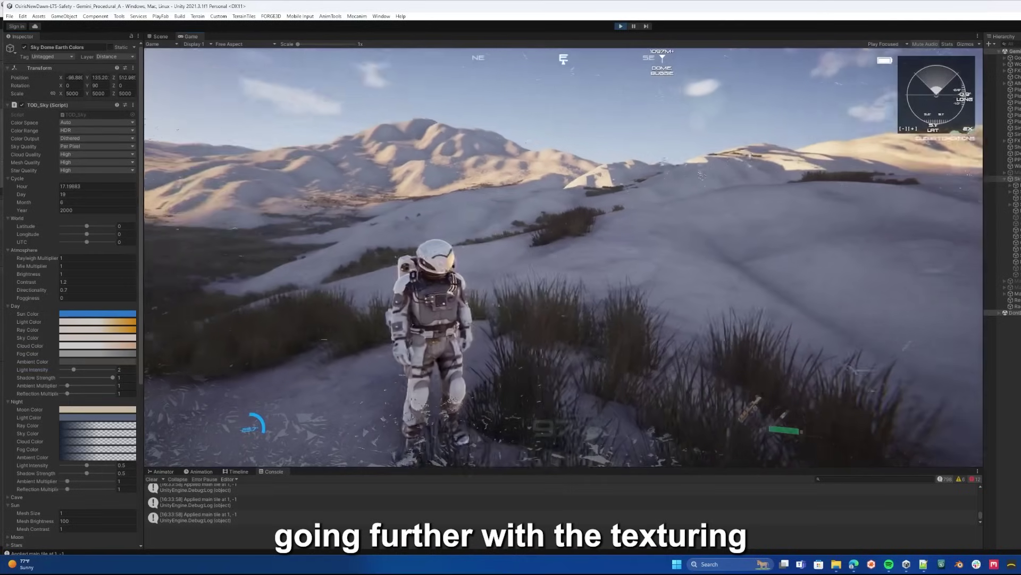
# Run across the shaded slopes to view the terrain lighting and walk up to the rover
pyautogui.press('w')
pyautogui.press('w')
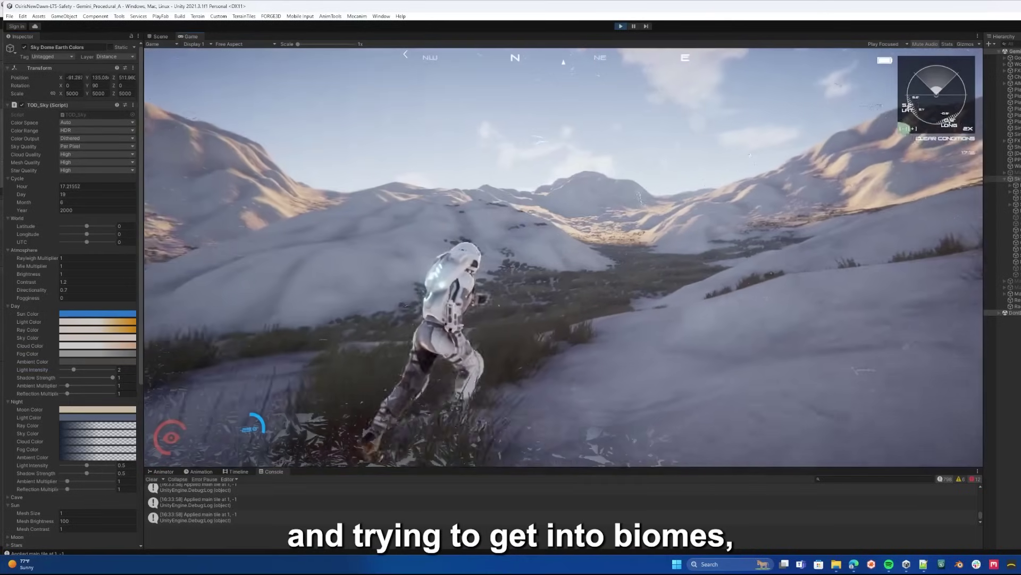
pyautogui.press('w')
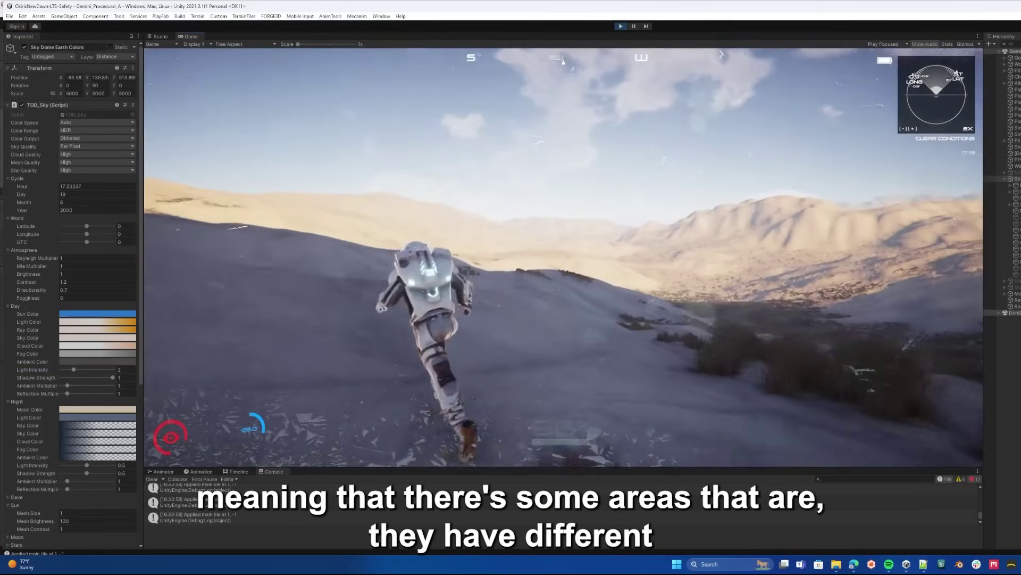
pyautogui.press('w')
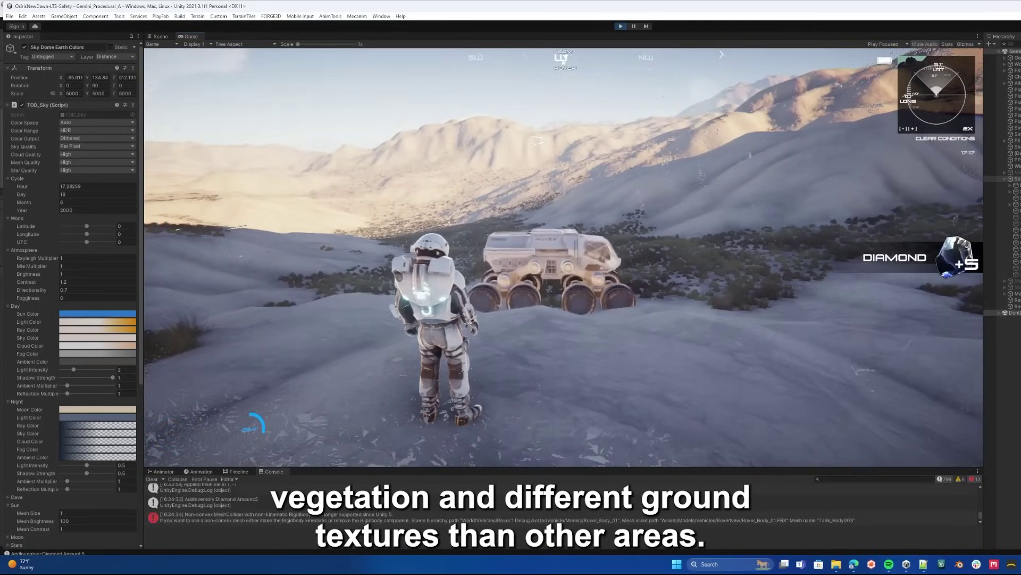
pyautogui.press('w')
pyautogui.press('w')
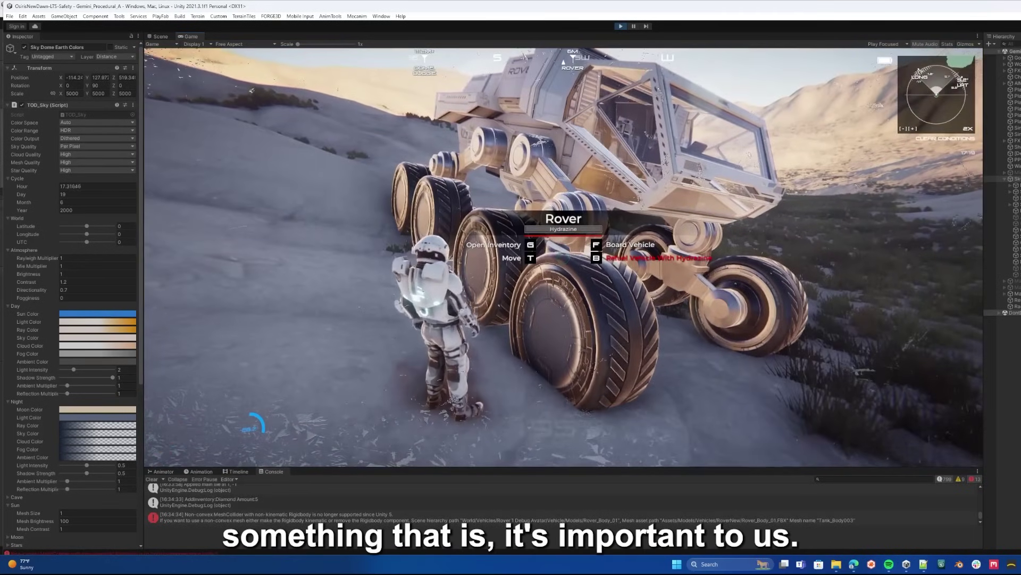
# Try a different daytime Reflection Multiplier on the sky dome beside the rover and return it to 1
pyautogui.press('Escape')
pyautogui.press('Escape')
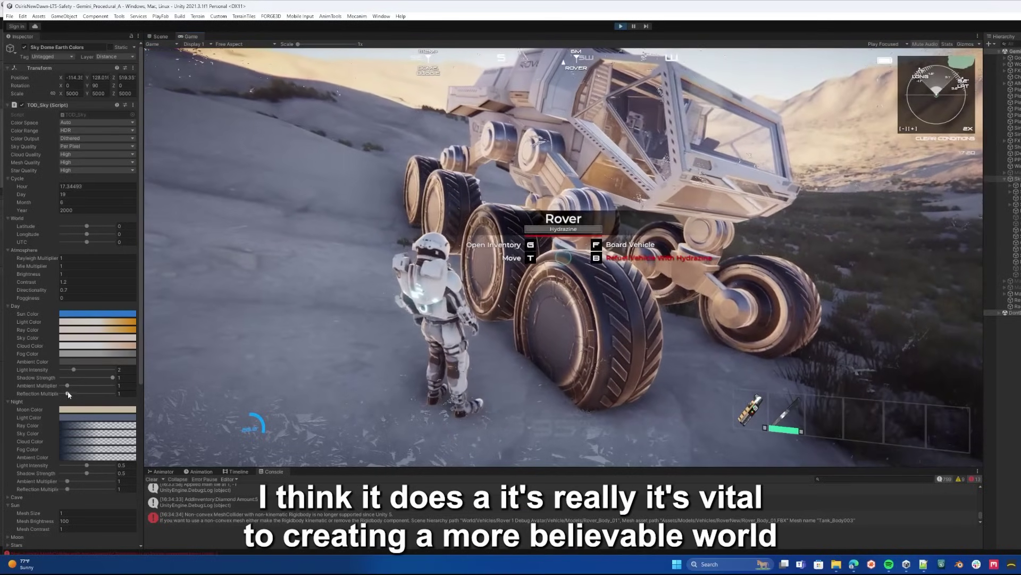
pyautogui.moveTo(67, 393)
pyautogui.mouseDown()
pyautogui.moveTo(79, 394)
pyautogui.moveTo(63, 394)
pyautogui.mouseUp()
pyautogui.click(129, 393)
pyautogui.write('1')
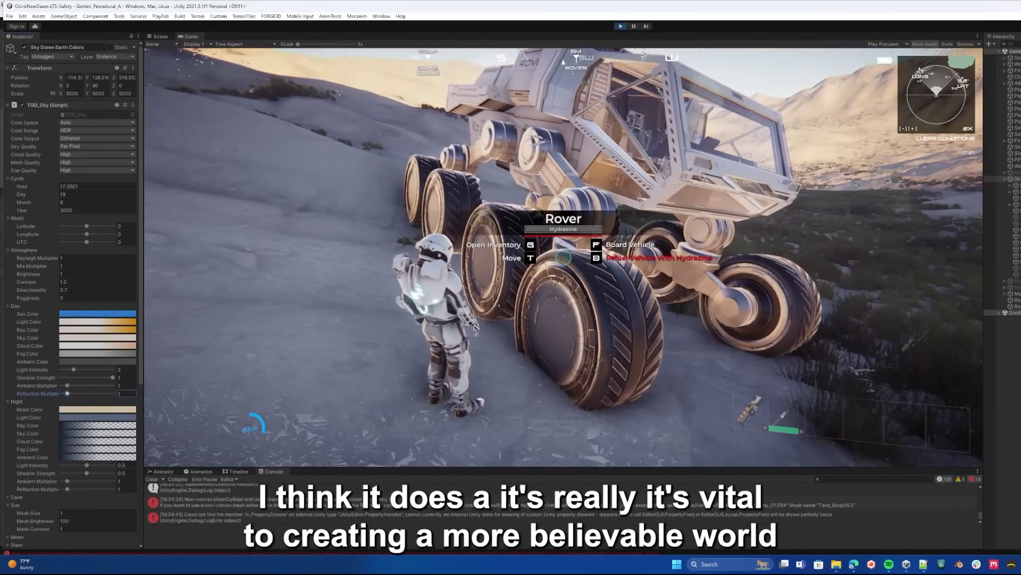
# Board the rover, drive it forward and inspect the CubeMap Blender object's reflection settings
pyautogui.click(308, 298)
pyautogui.press('f')
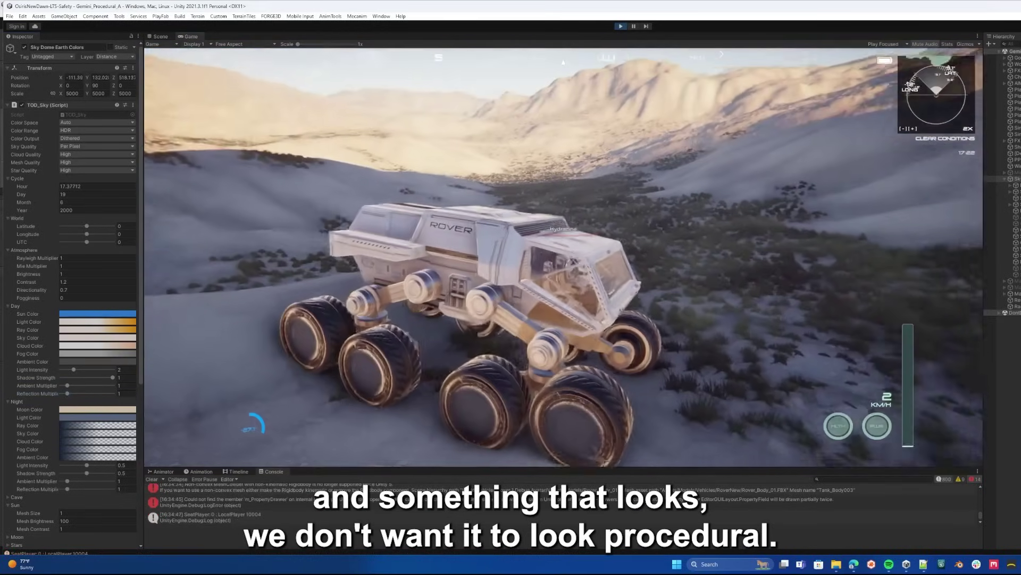
pyautogui.press('Escape')
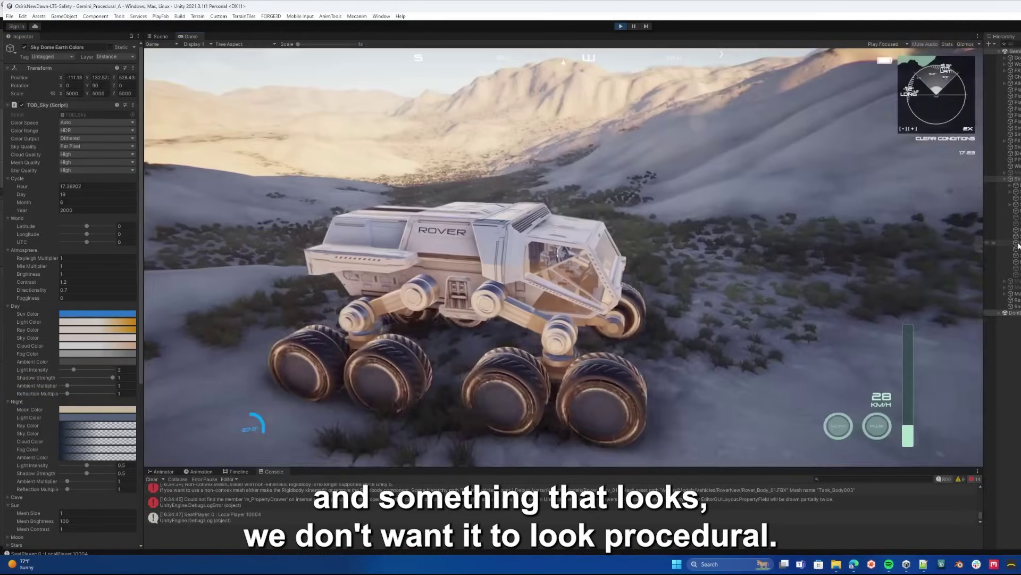
pyautogui.press('Escape')
pyautogui.click(1015, 243)
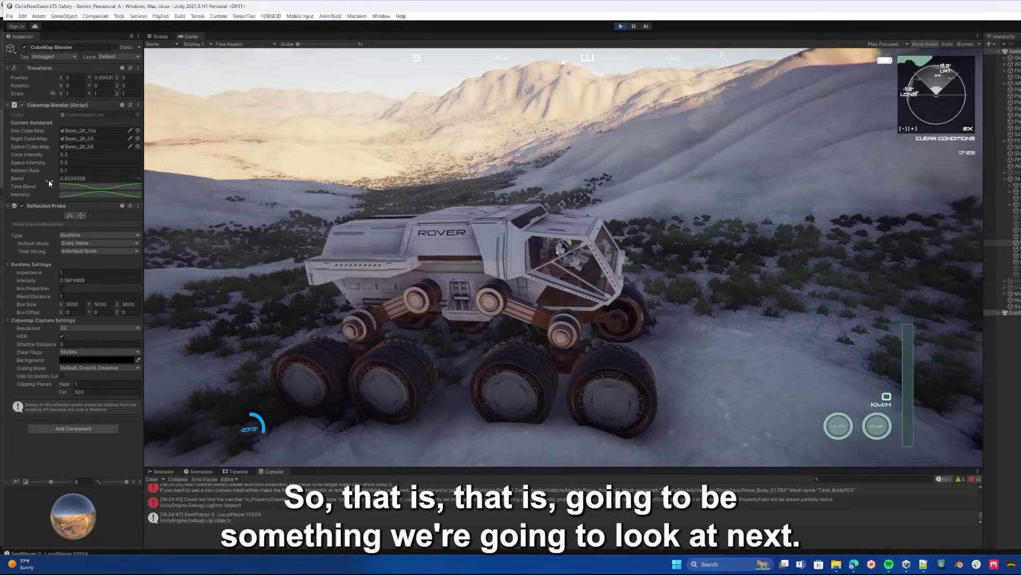
# Reverse the rover through the shrubs to check its lighting and end the playtest
pyautogui.click(181, 208)
pyautogui.press('s')
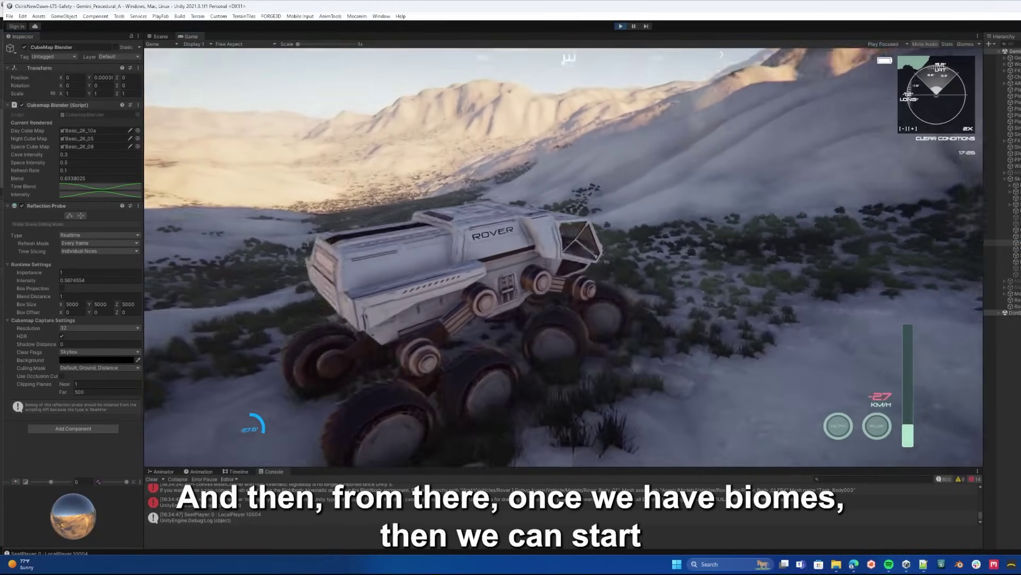
pyautogui.press('Escape')
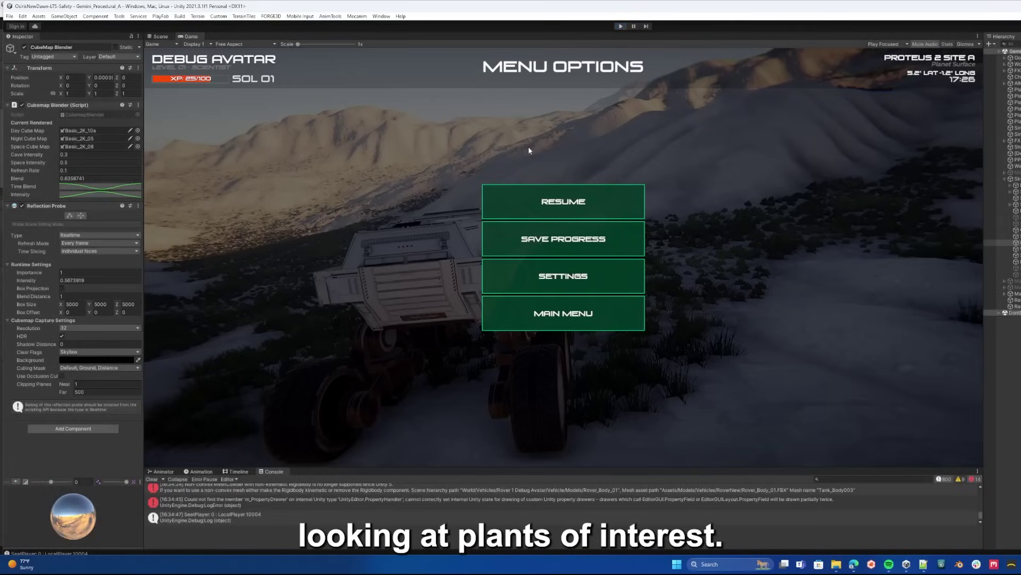
pyautogui.hotkey('ctrl', 'p')
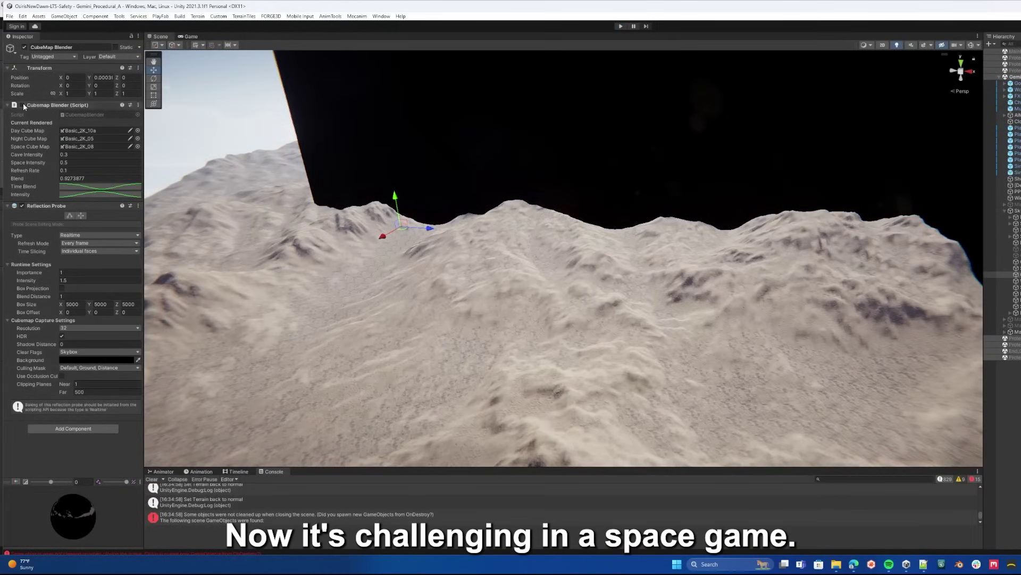
# Set the daytime Light Intensity of the scene's sky dome to 2 in edit mode
pyautogui.click(1014, 403)
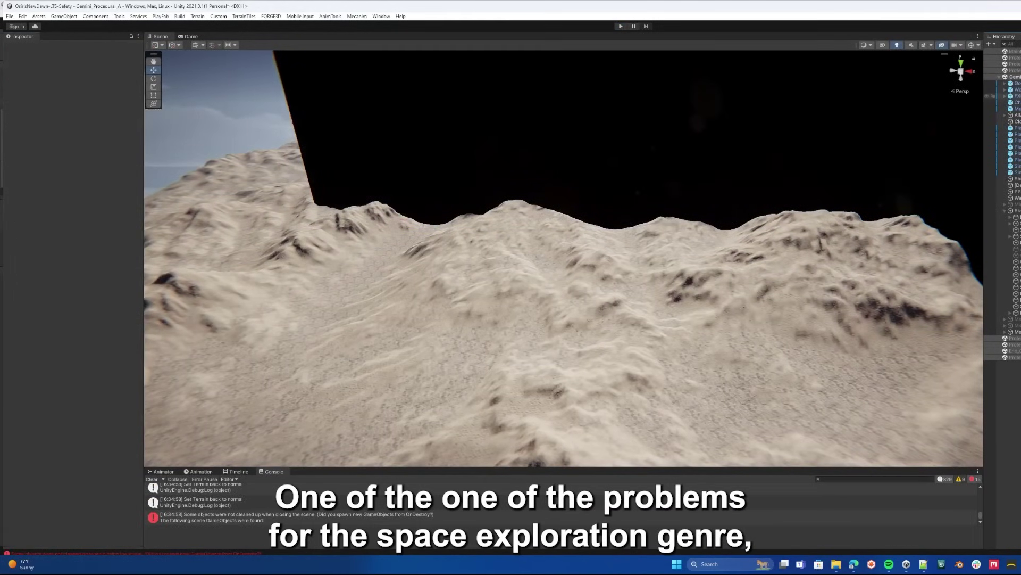
pyautogui.click(1013, 210)
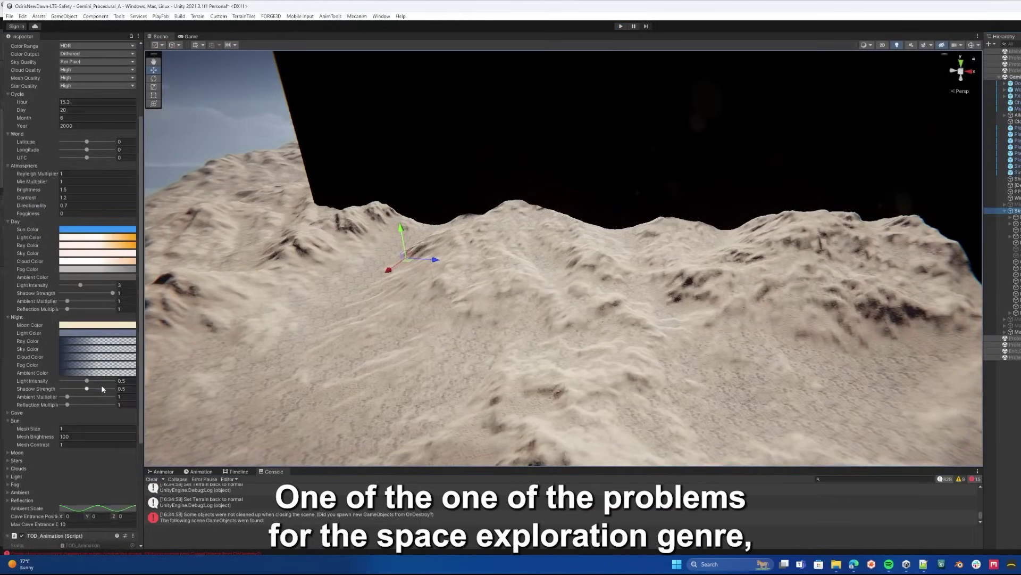
pyautogui.click(127, 286)
pyautogui.write('2')
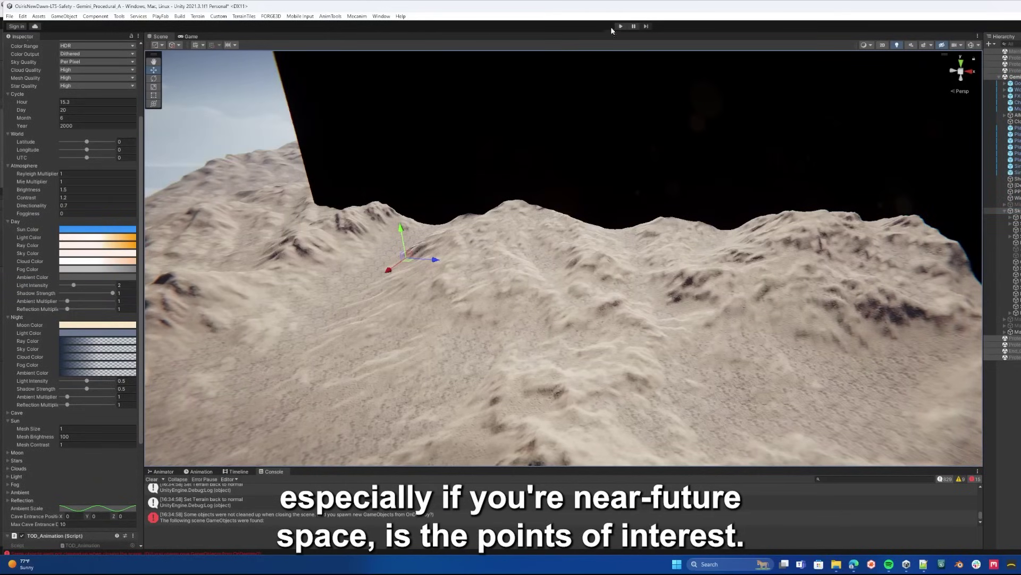
# Start another playtest, switch to the third-person view and run the astronaut through the grass
pyautogui.click(621, 26)
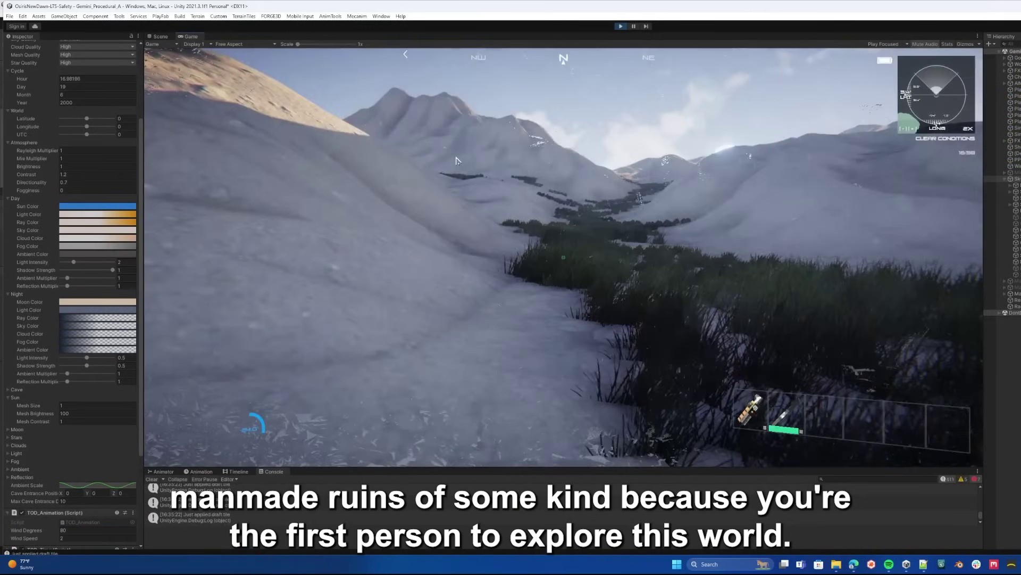
pyautogui.press('v')
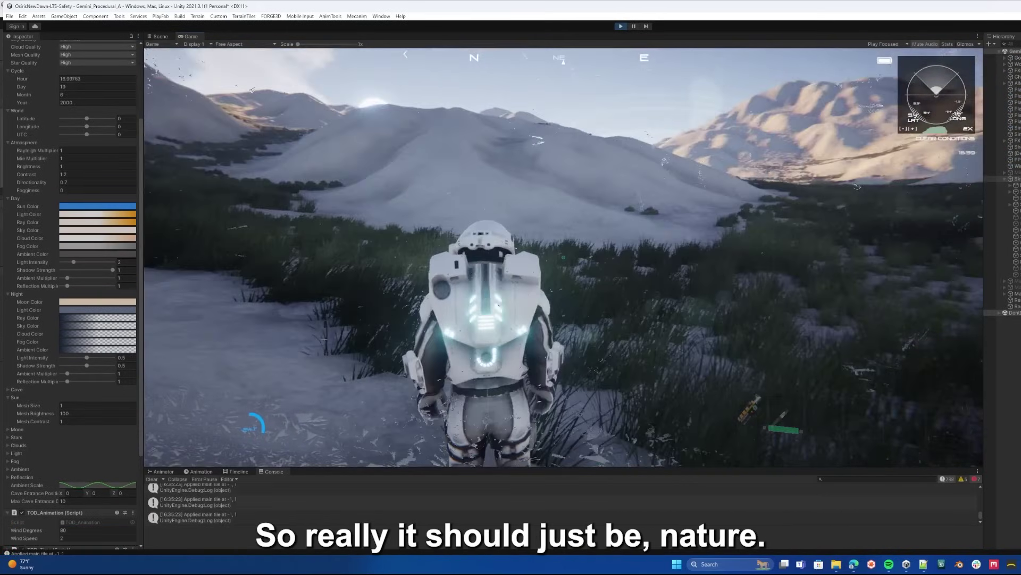
pyautogui.press('w')
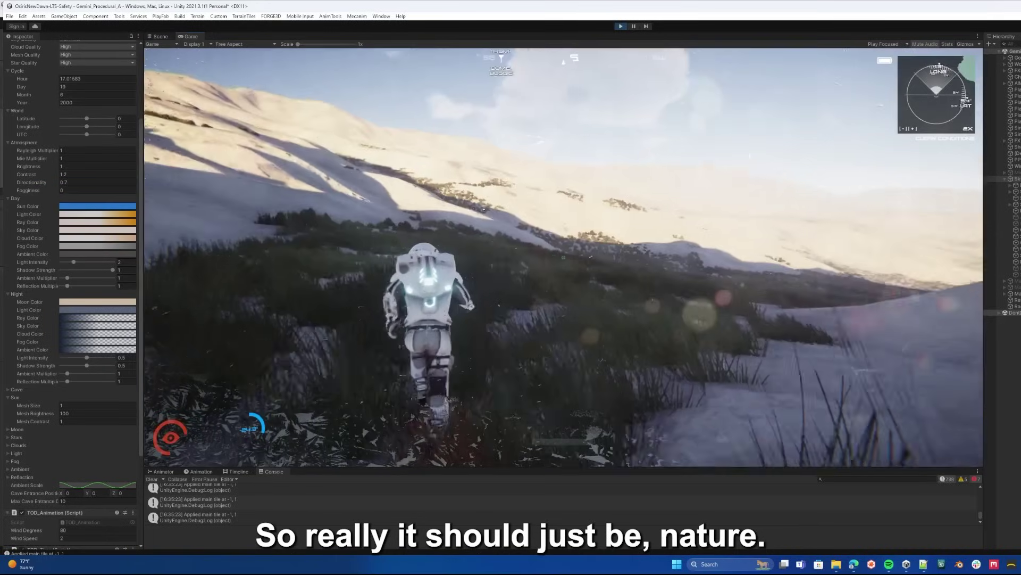
pyautogui.press('d')
pyautogui.press('w')
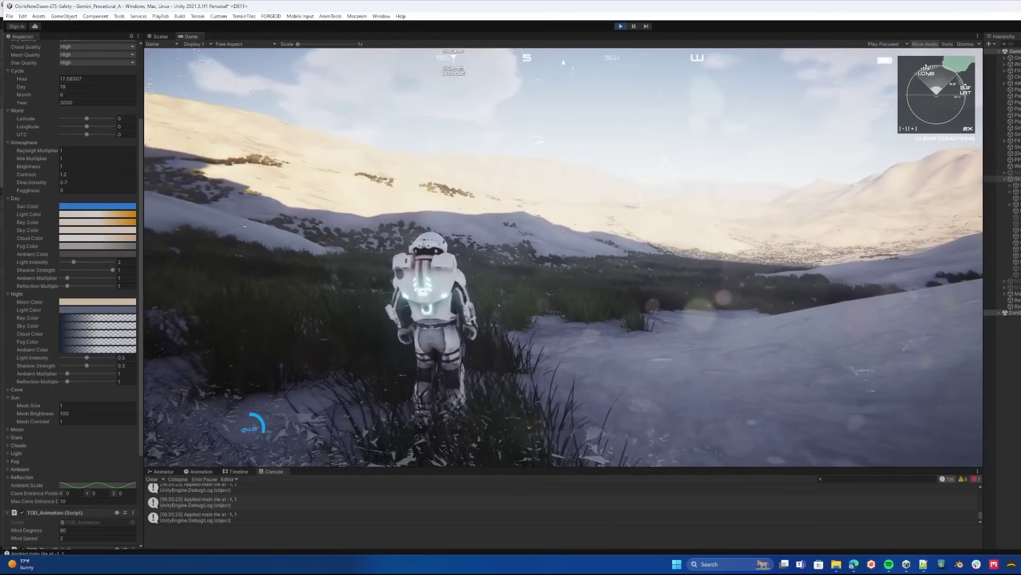
# Board the rover, drive it along the valley and turn the game's time of day back two hours
pyautogui.press('r')
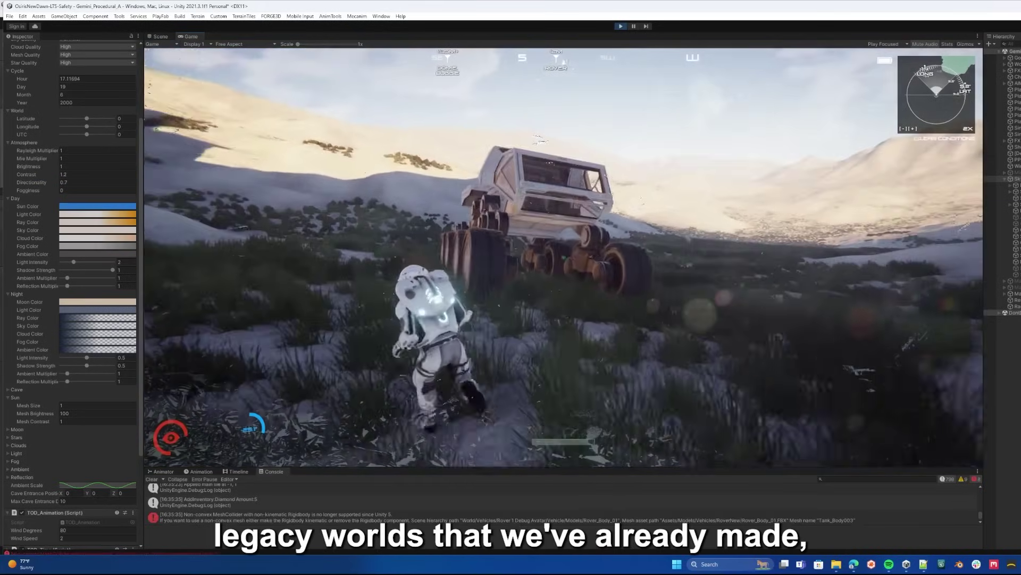
pyautogui.press('f')
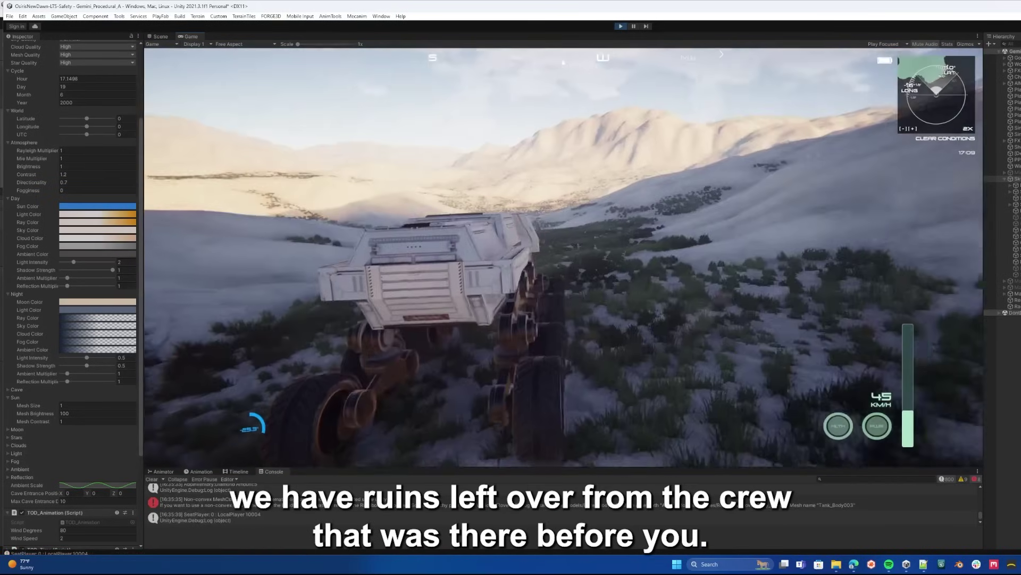
pyautogui.press('-')
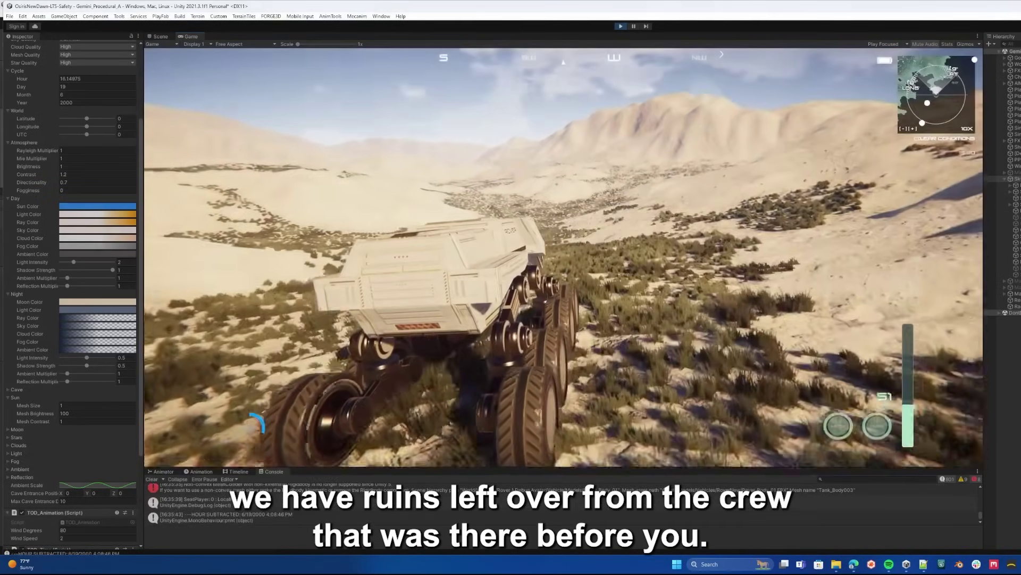
pyautogui.press('-')
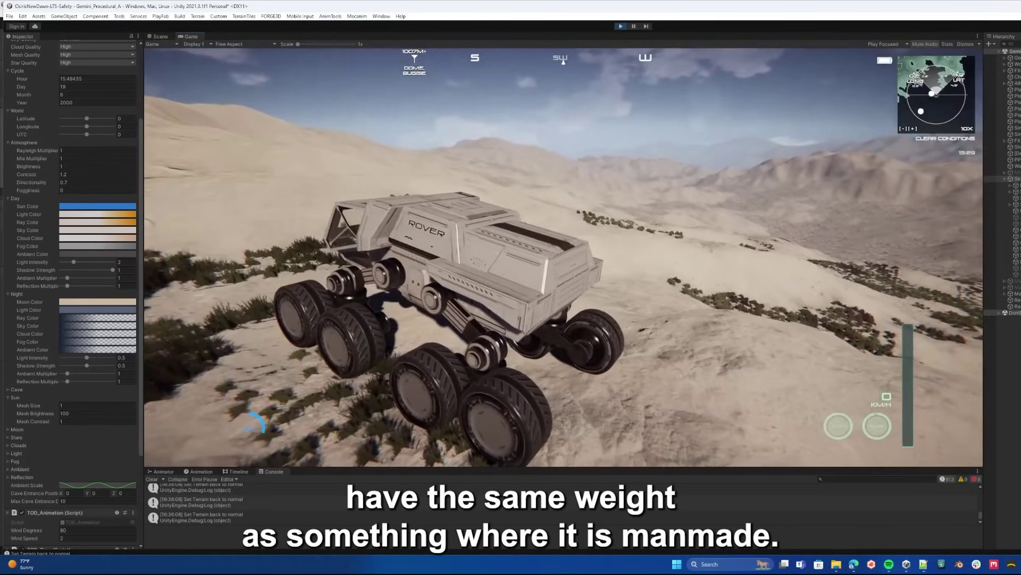
# Open the in-game GPS map and shift it to view more terrain south of the rover
pyautogui.press('m')
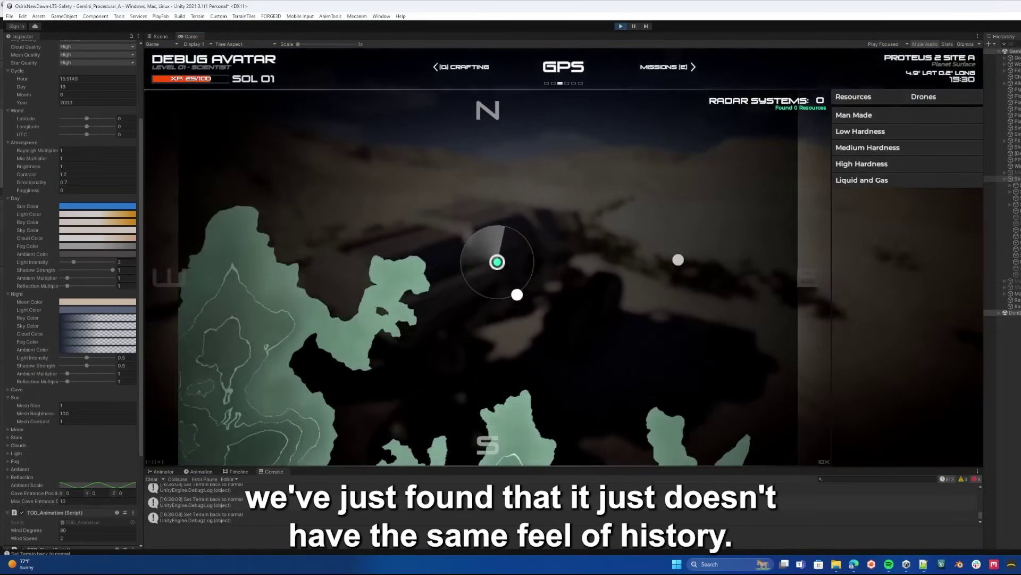
pyautogui.moveTo(830, 169); pyautogui.dragTo(782, 183)
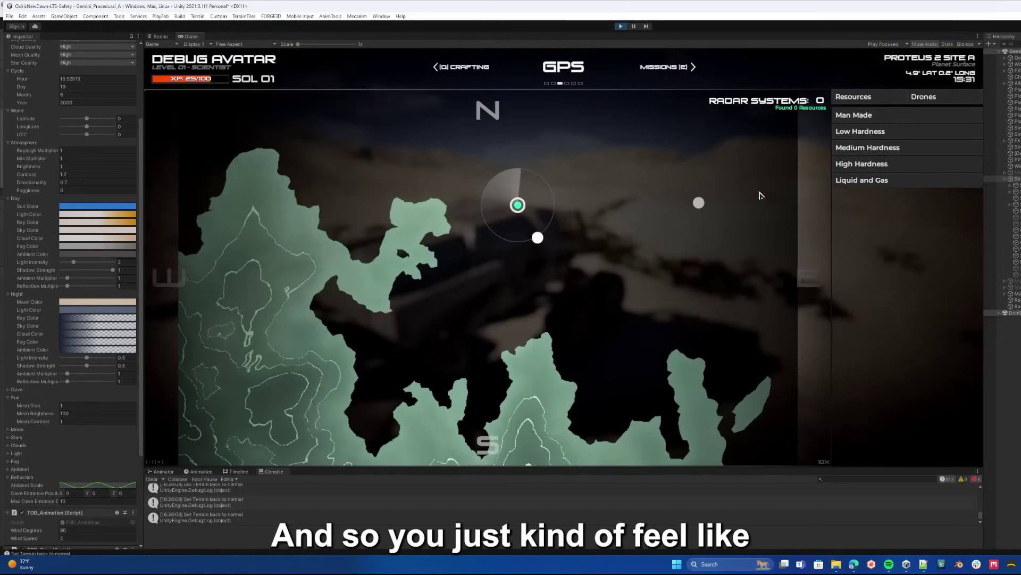
# Try a different Map Clipping Planes Y value in the World object's settings and undo the change
pyautogui.click(1017, 64)
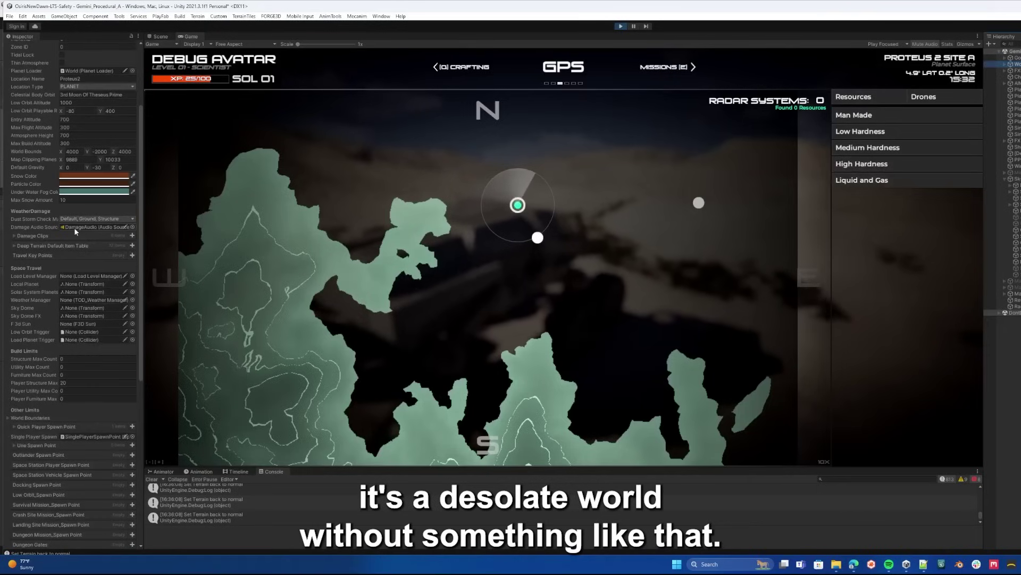
pyautogui.scroll(3, 75, 228)
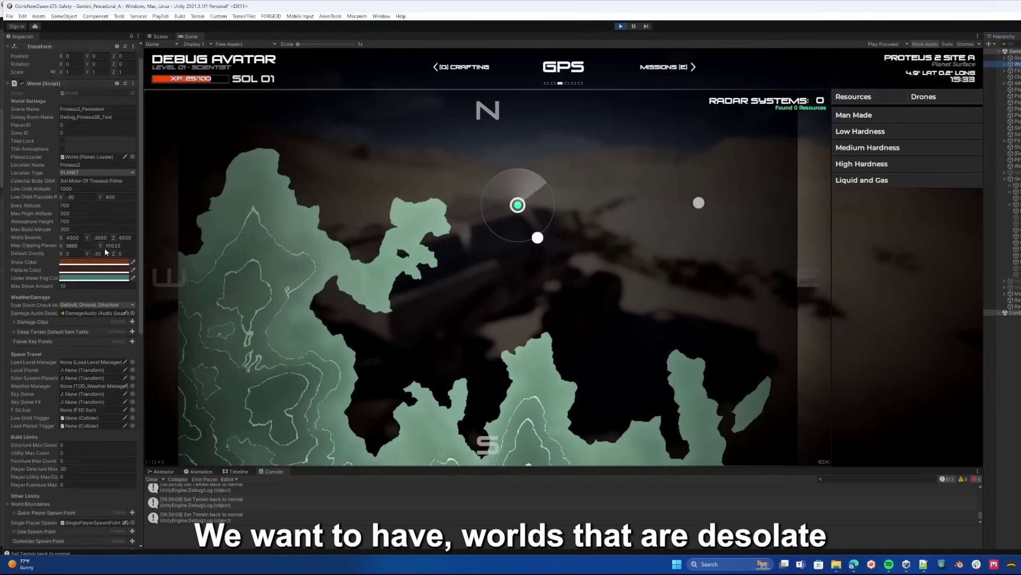
pyautogui.moveTo(102, 246); pyautogui.dragTo(294, 193)
pyautogui.hotkey('ctrl', 'z')
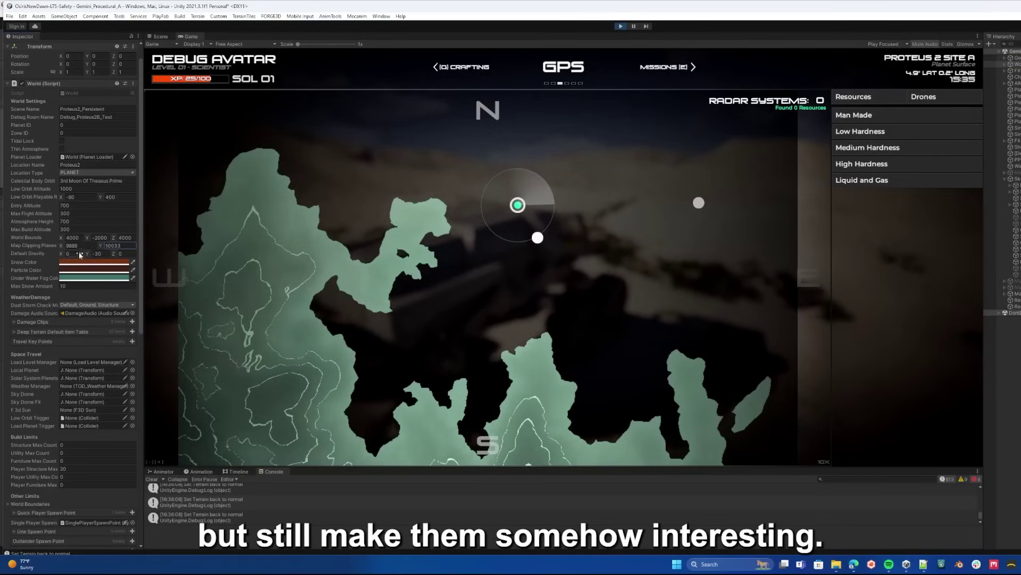
# Set the GPS map camera's clipping planes to Near 9774 and Far 10056, and examine the resulting terrain contours
pyautogui.moveTo(62, 245); pyautogui.dragTo(97, 248)
pyautogui.press('Escape')
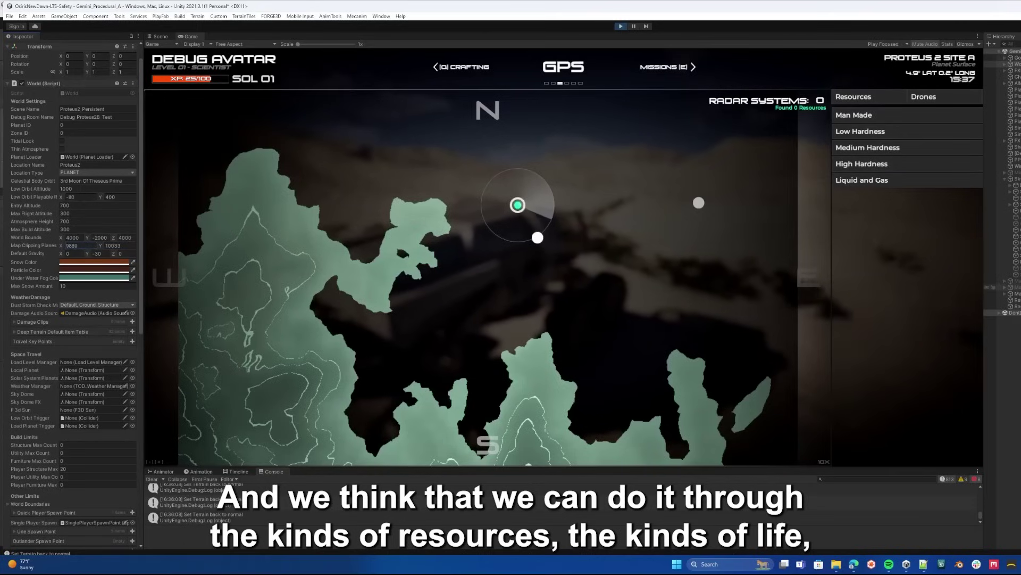
pyautogui.click(1009, 307)
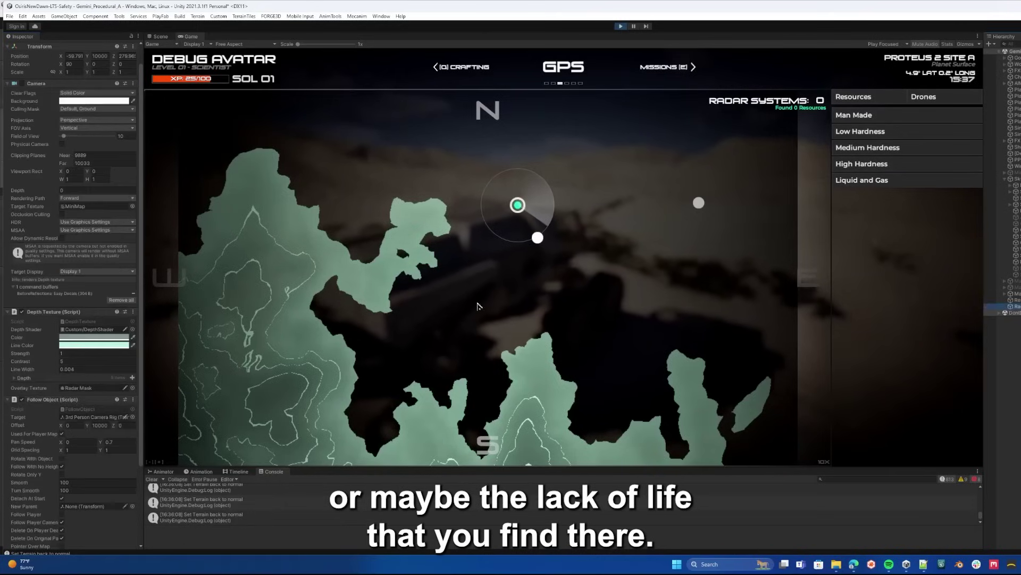
pyautogui.click(65, 156)
pyautogui.moveTo(68, 157); pyautogui.dragTo(52, 158)
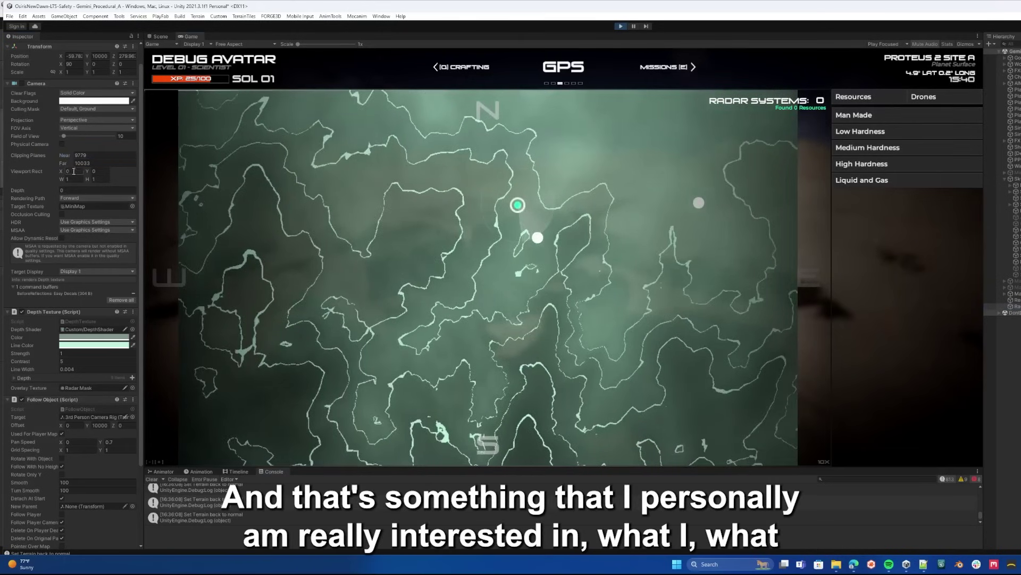
pyautogui.moveTo(63, 164)
pyautogui.mouseDown()
pyautogui.moveTo(50, 161)
pyautogui.moveTo(65, 157)
pyautogui.mouseUp()
pyautogui.click(65, 156)
pyautogui.click(66, 161)
pyautogui.click(65, 156)
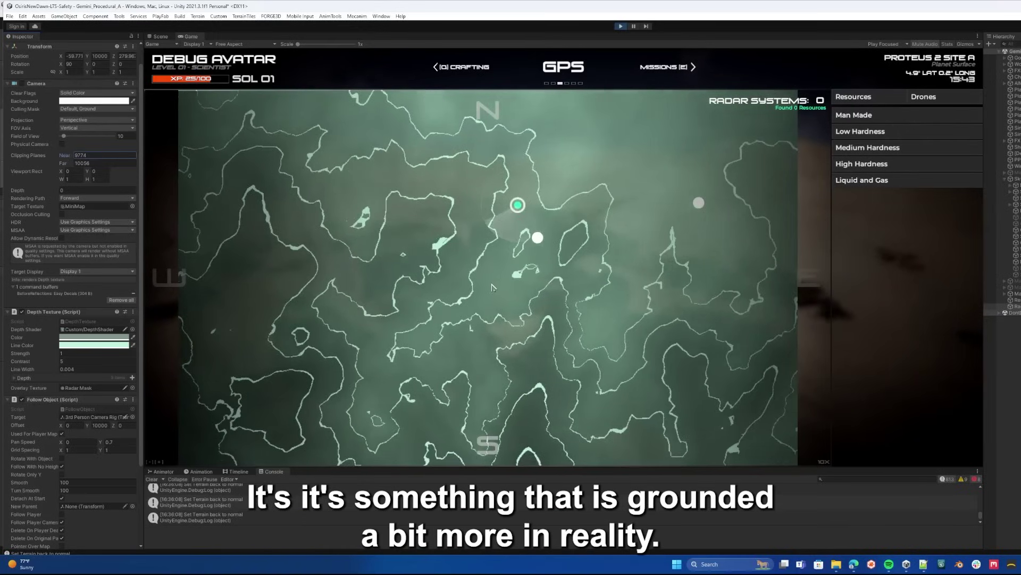
pyautogui.moveTo(494, 287); pyautogui.dragTo(477, 267)
pyautogui.scroll(4, 486, 278)
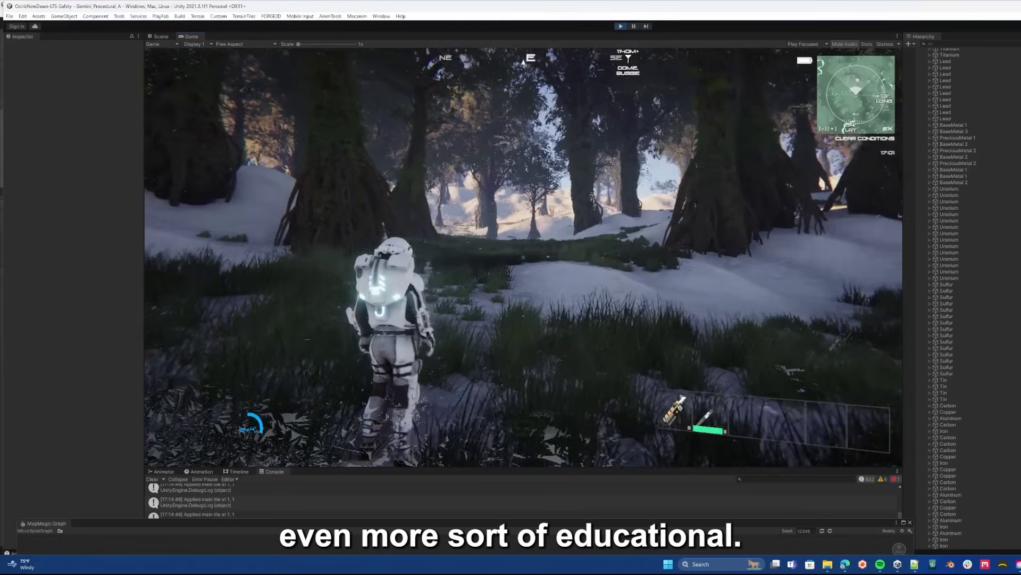
# Turn the game's time of day back four hours in the forest playtest
pyautogui.press('-')
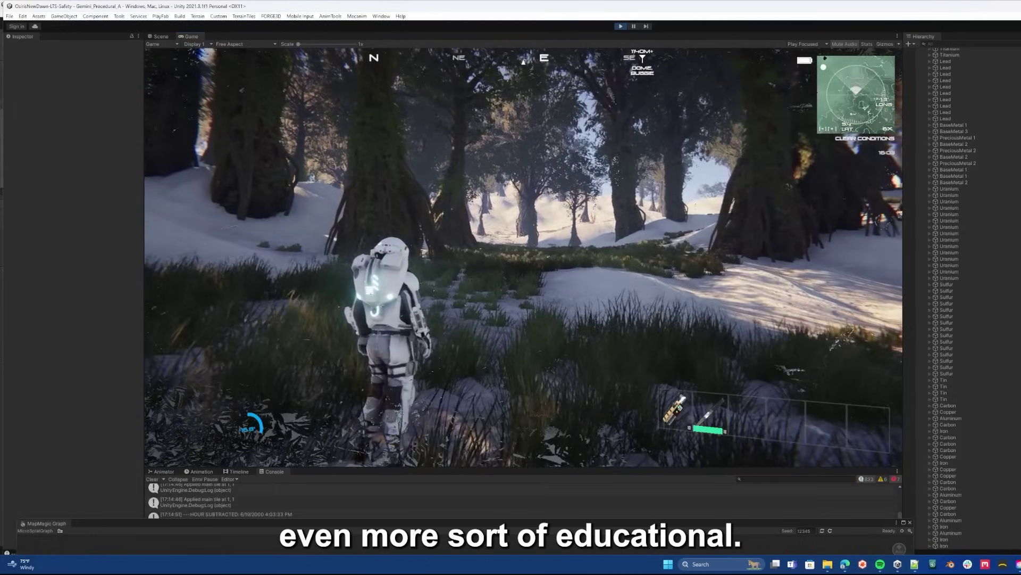
pyautogui.press('-')
pyautogui.press('-')
pyautogui.press('-')
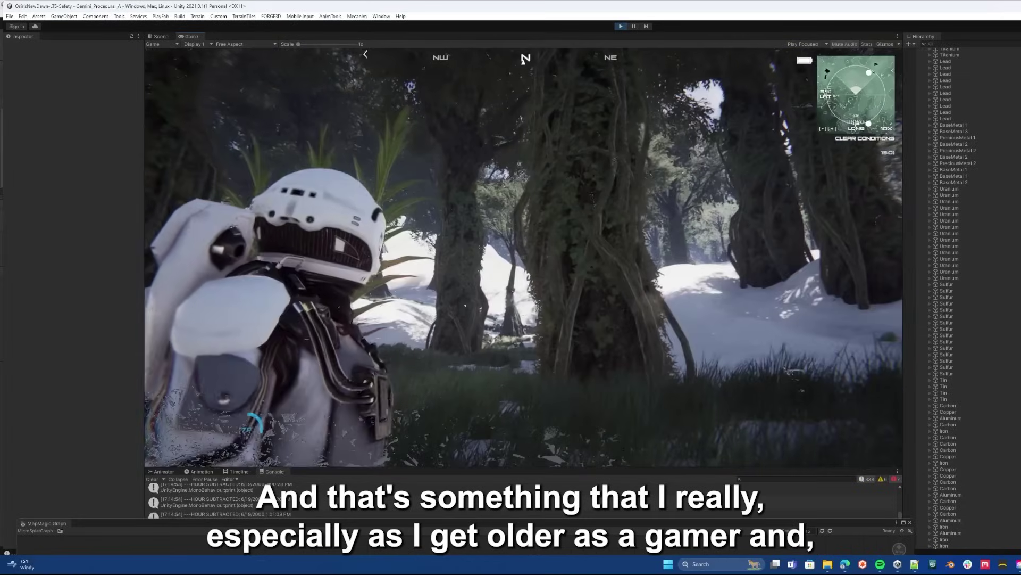
# Run the astronaut through the snowy forest and grass to inspect the terrain and trees in daylight
pyautogui.press('w')
pyautogui.press('w')
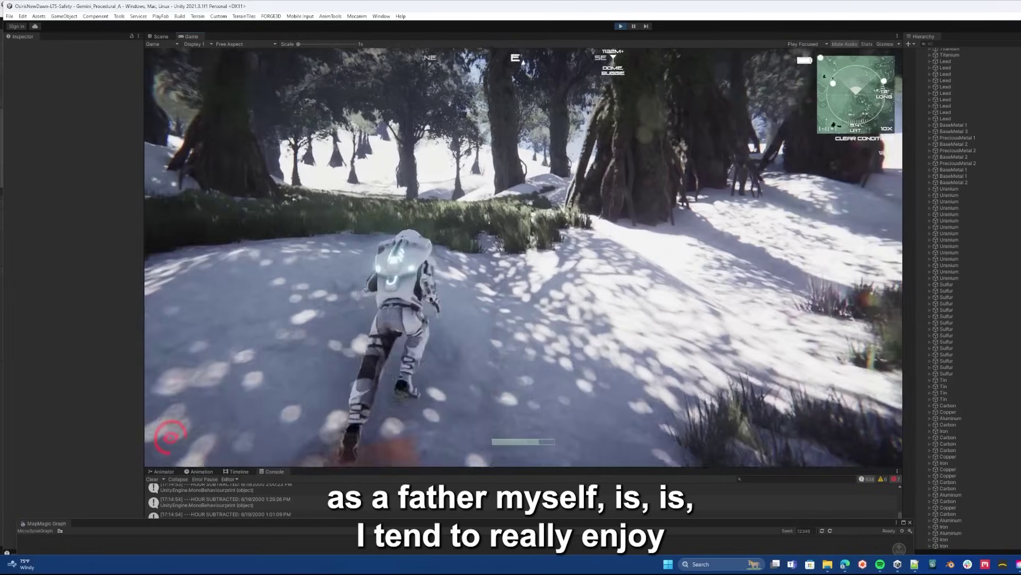
pyautogui.press('w')
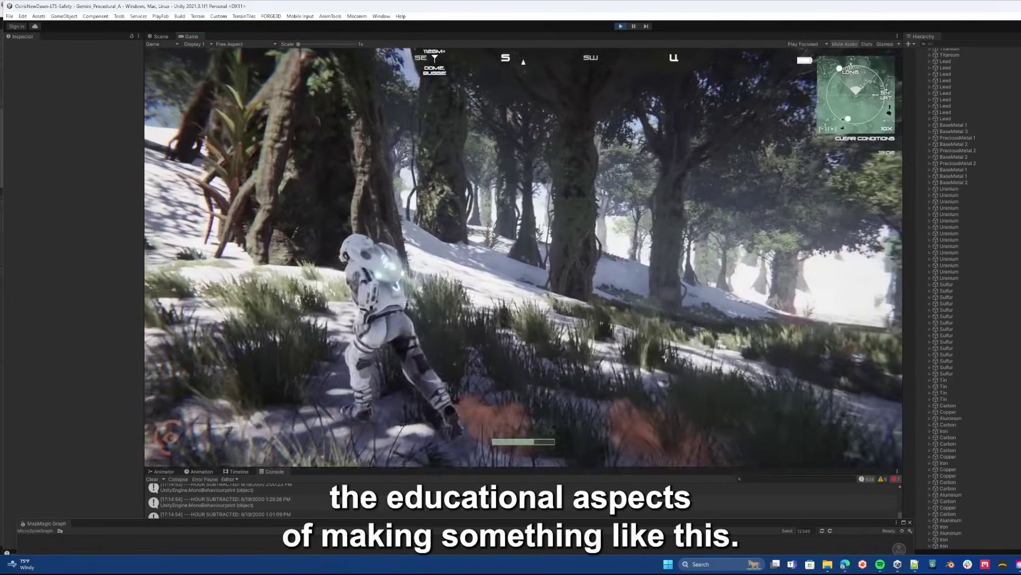
pyautogui.press('w')
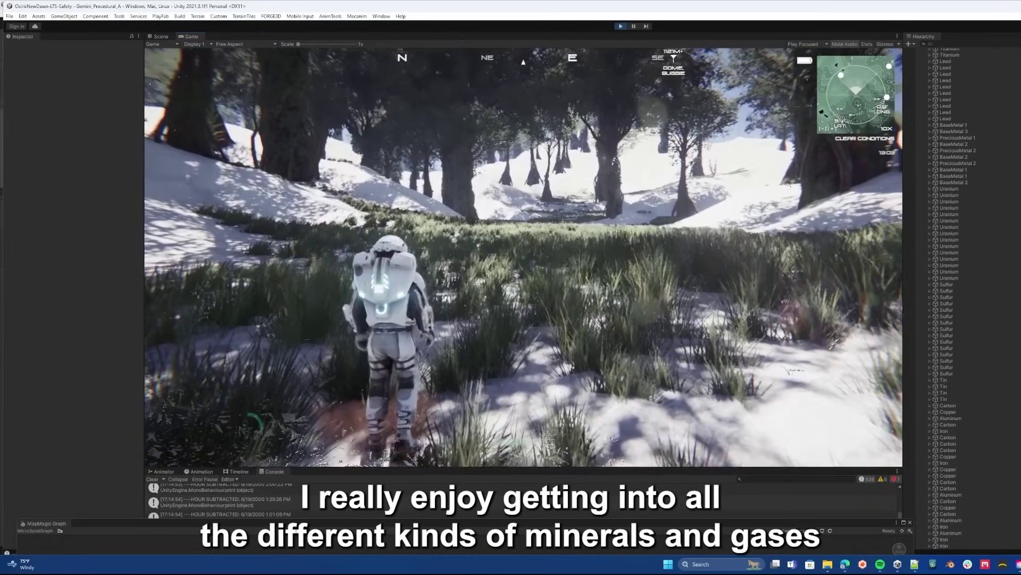
pyautogui.scroll(-1, 523, 257)
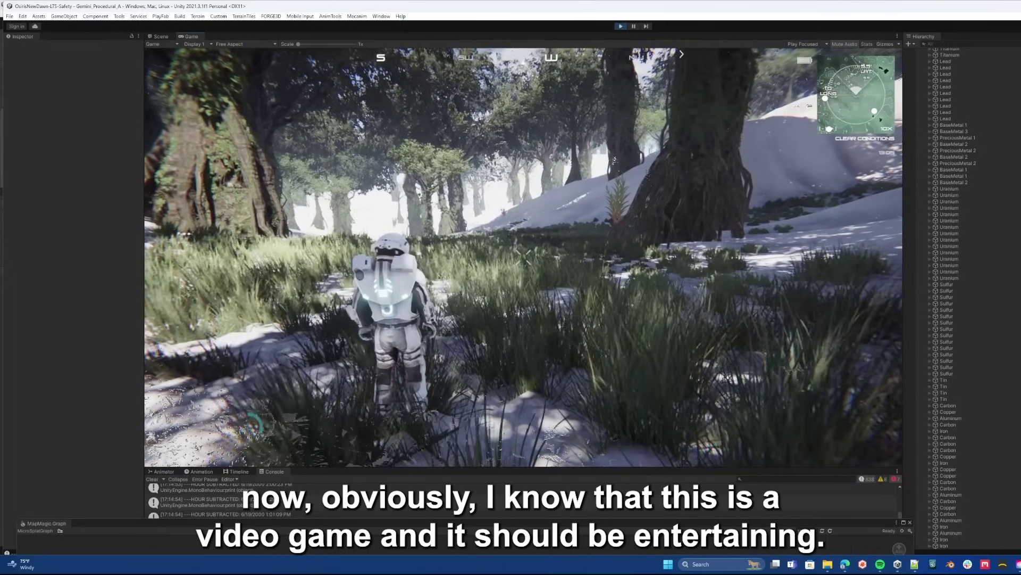
# Bring in a hovercraft, board it and fly it between the trees across the valley
pyautogui.press('h')
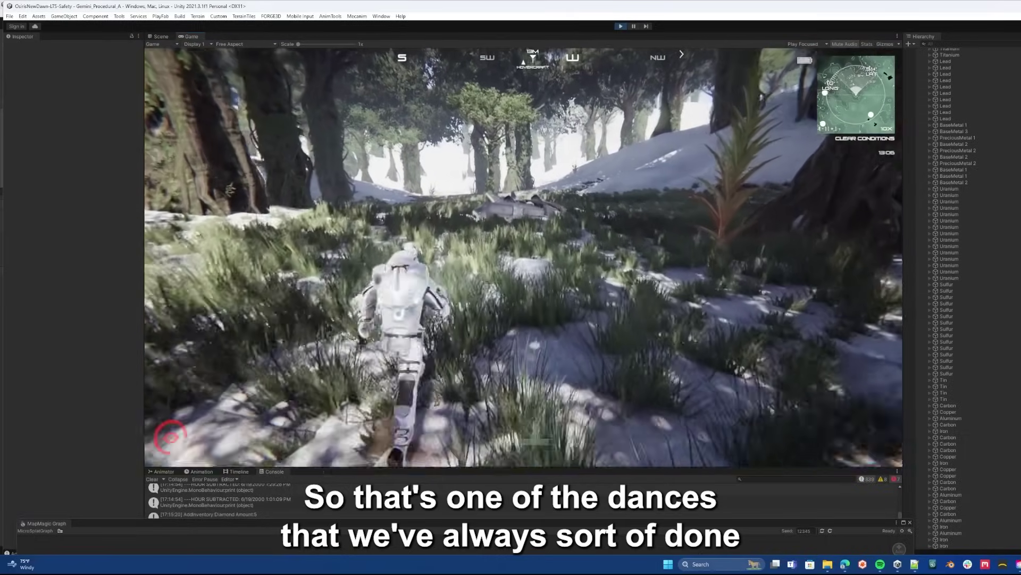
pyautogui.press('f')
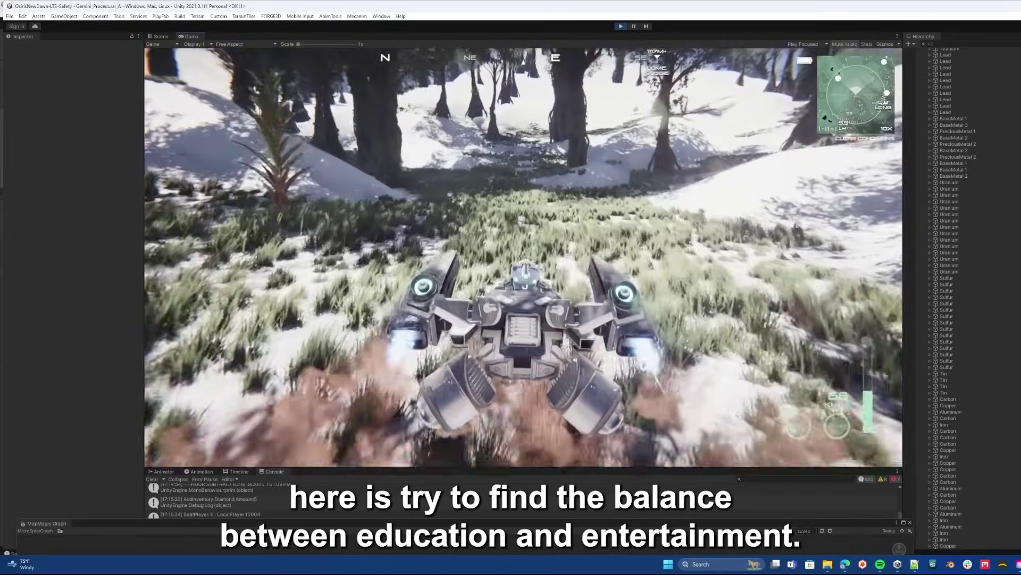
pyautogui.press('w')
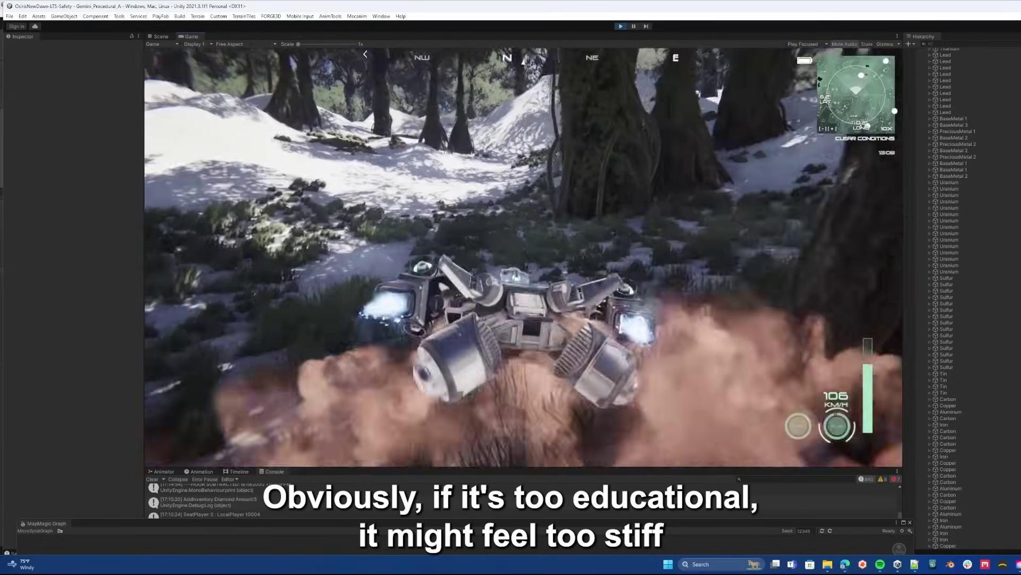
pyautogui.press('d')
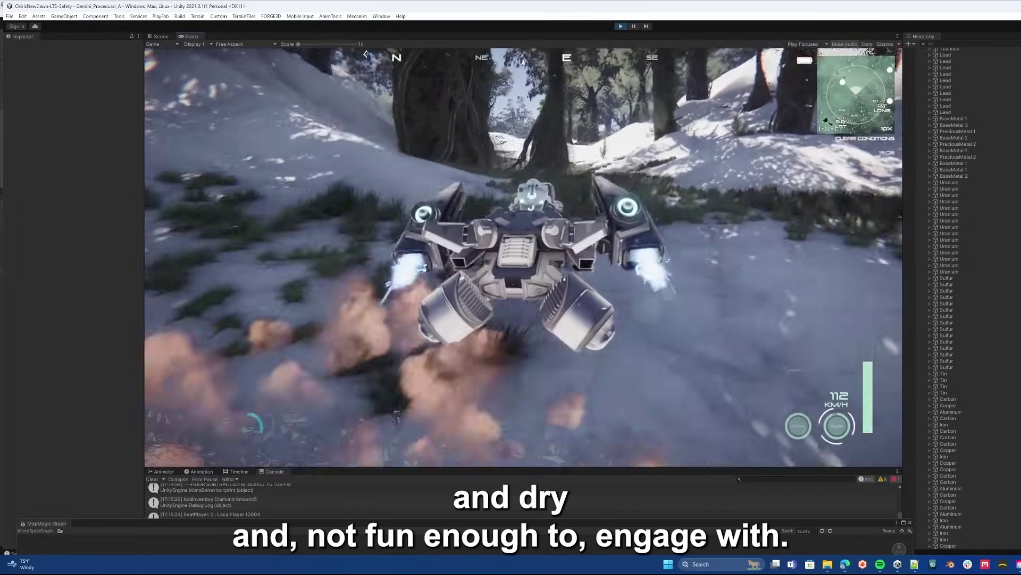
pyautogui.press('a')
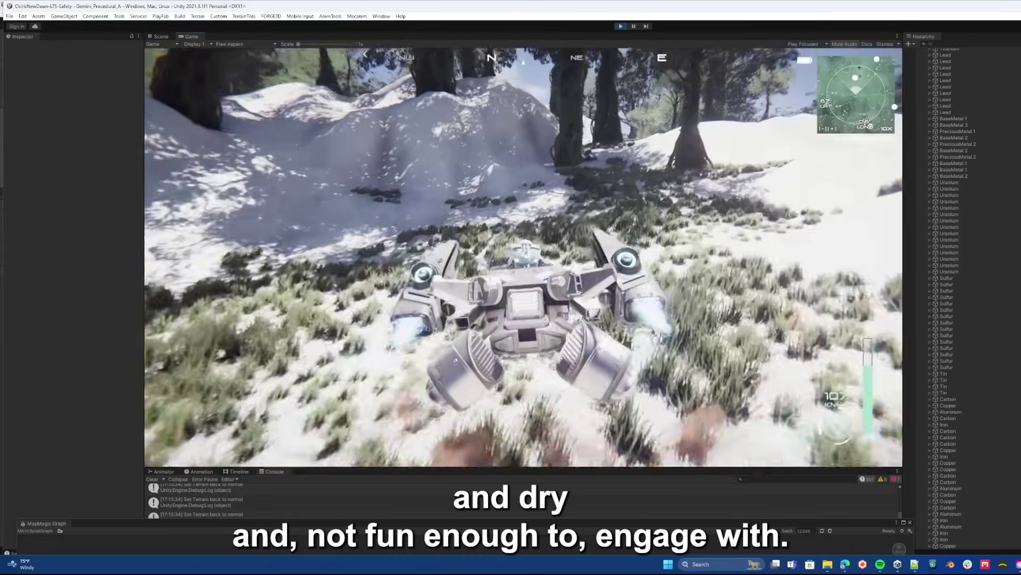
pyautogui.press('d')
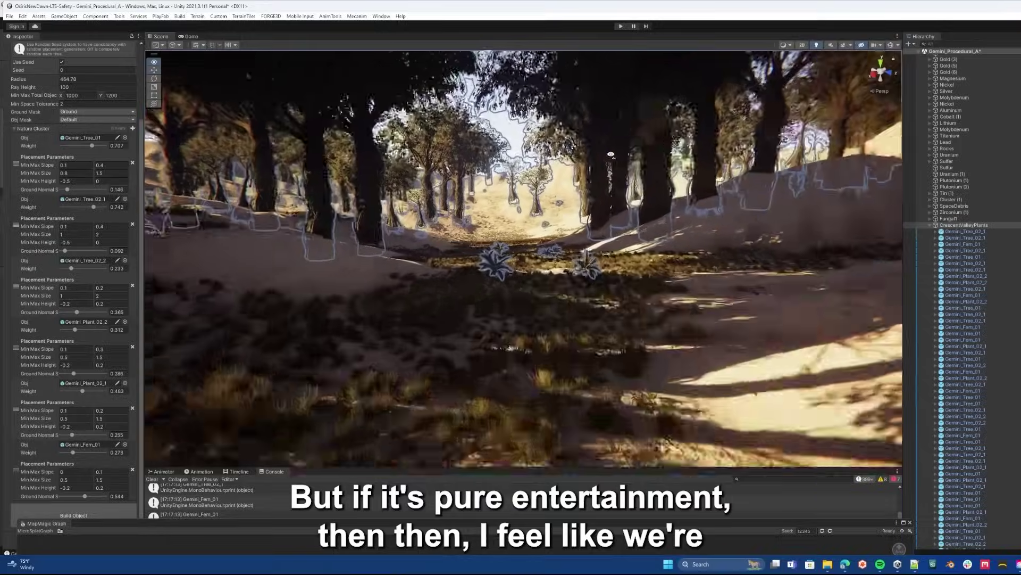
# Set the minimum slope to 0.05 for Gemini_Tree_01 and 0.07 for Gemini_Tree_02_1 in CrescentValleyPlants, and rebuild the plants
pyautogui.press('w')
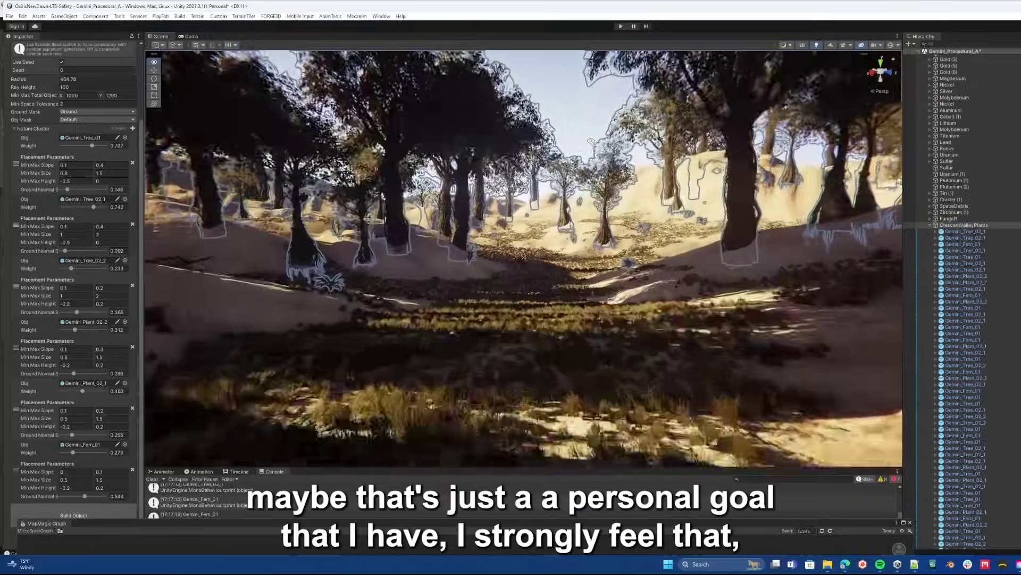
pyautogui.press('w')
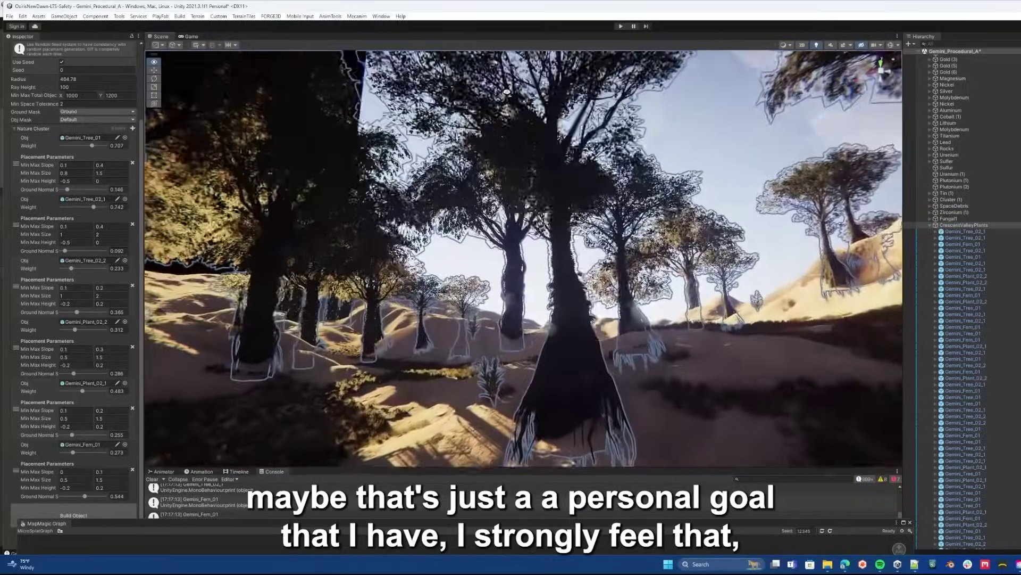
pyautogui.press('w')
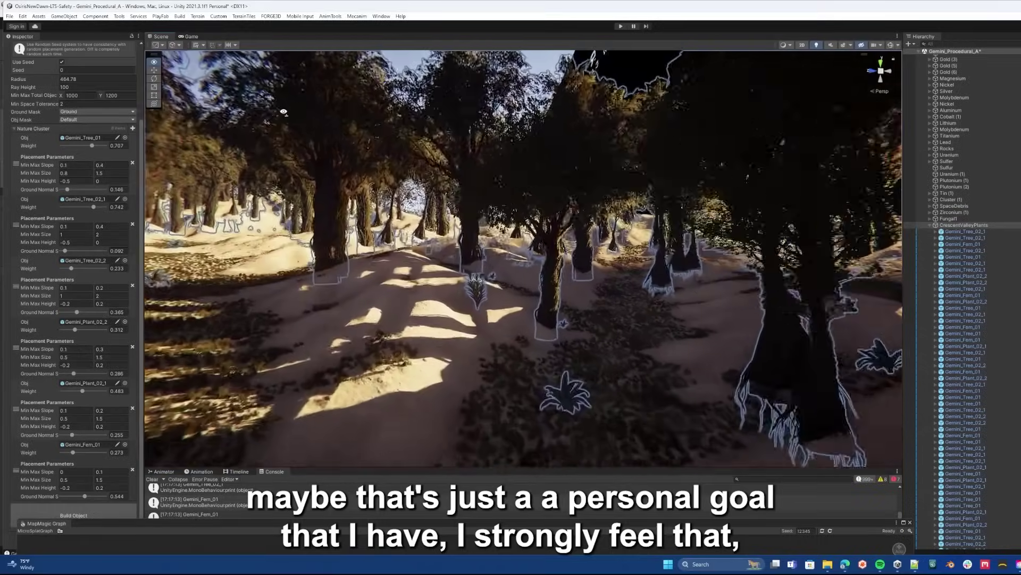
pyautogui.press('w')
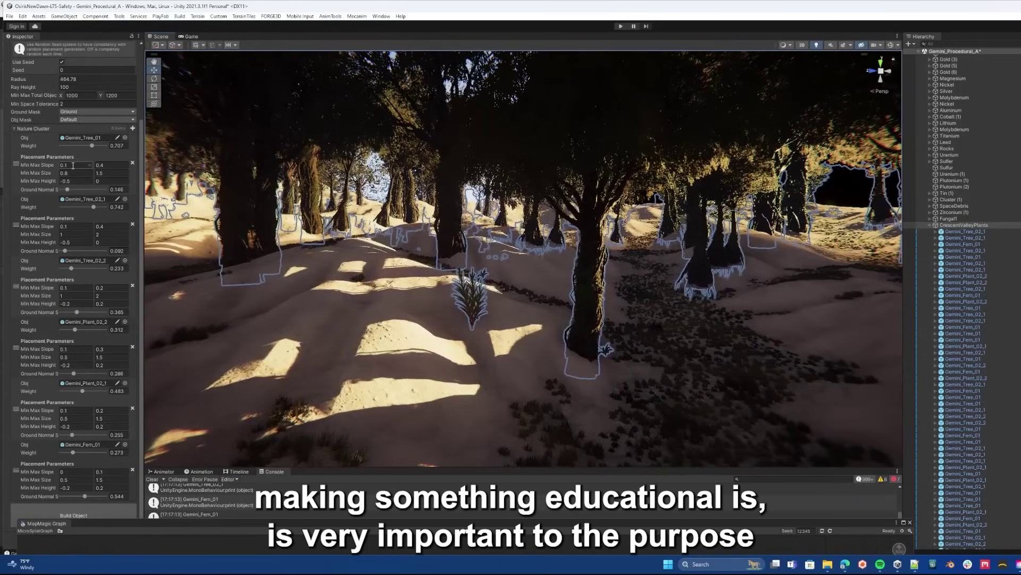
pyautogui.scroll(3, 75, 224)
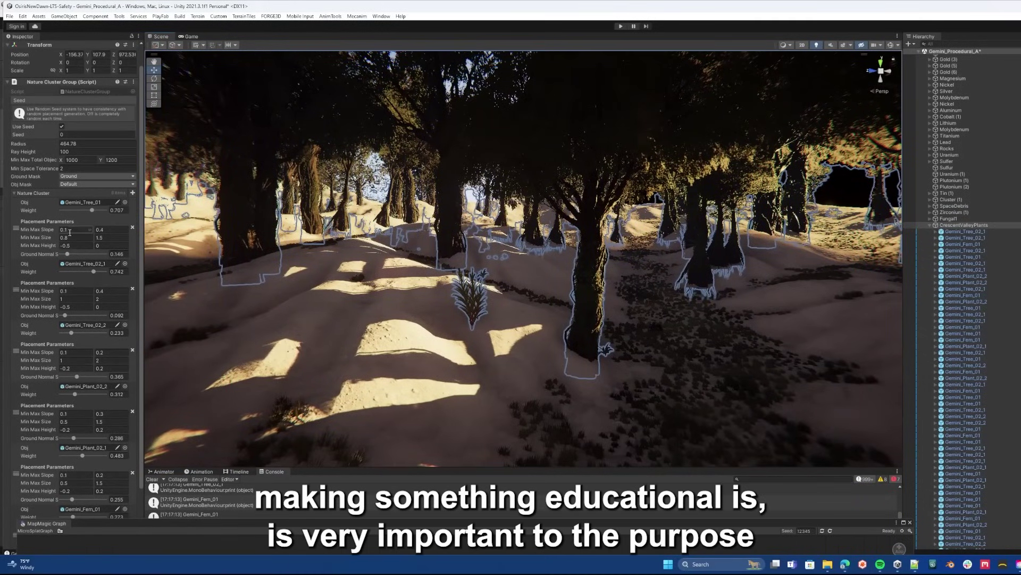
pyautogui.click(64, 230)
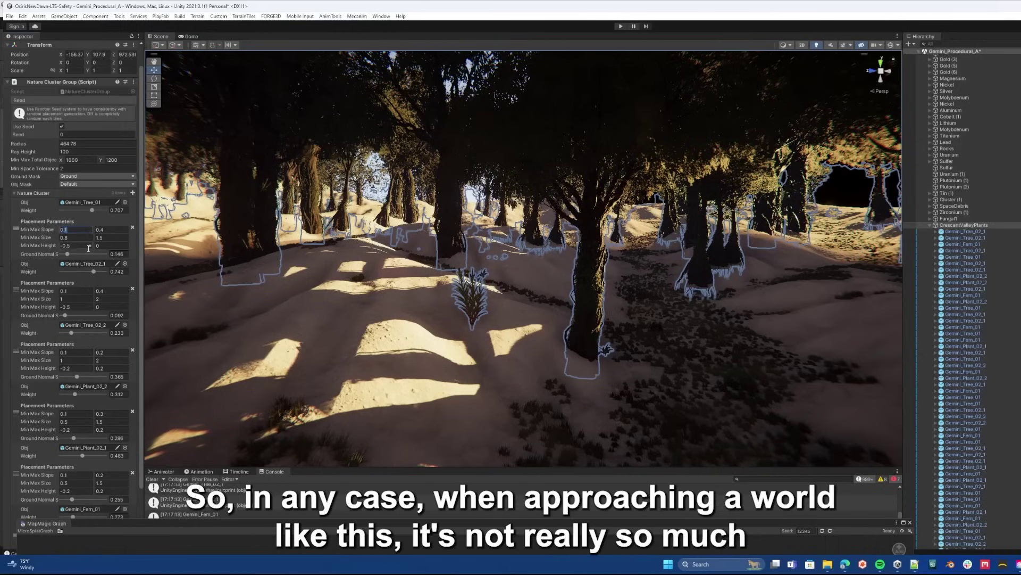
pyautogui.write('0.05')
pyautogui.click(73, 291)
pyautogui.write('0.07')
pyautogui.scroll(-4, 74, 373)
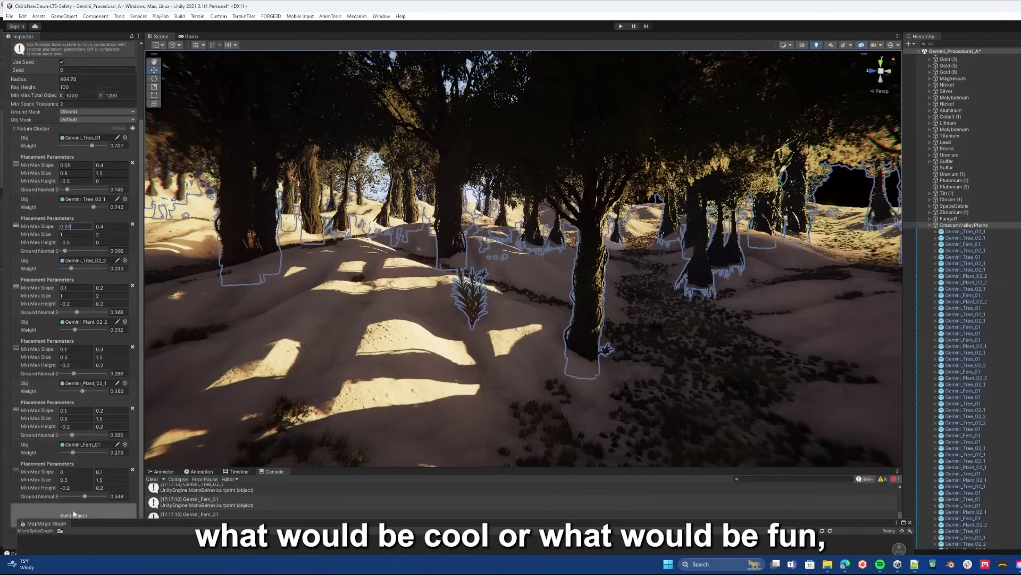
pyautogui.click(74, 514)
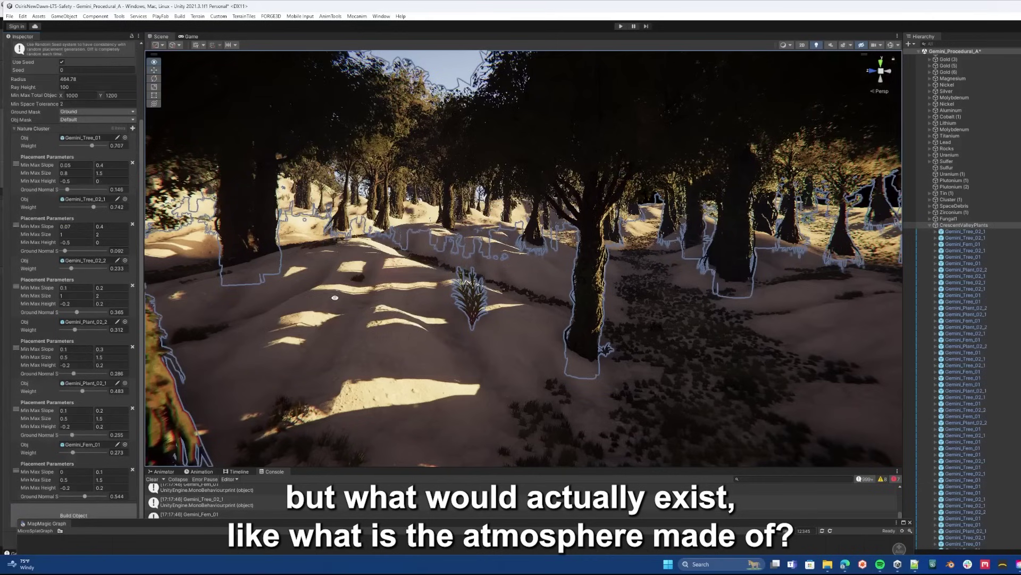
# Set the minimum slope of Gemini_Tree_02_1 and Gemini_Tree_02_2 to 0.05 and rebuild the CrescentValleyPlants cluster
pyautogui.moveTo(336, 296); pyautogui.dragTo(210, 276)
pyautogui.click(74, 227)
pyautogui.write('0.05')
pyautogui.click(70, 288)
pyautogui.write('0.05')
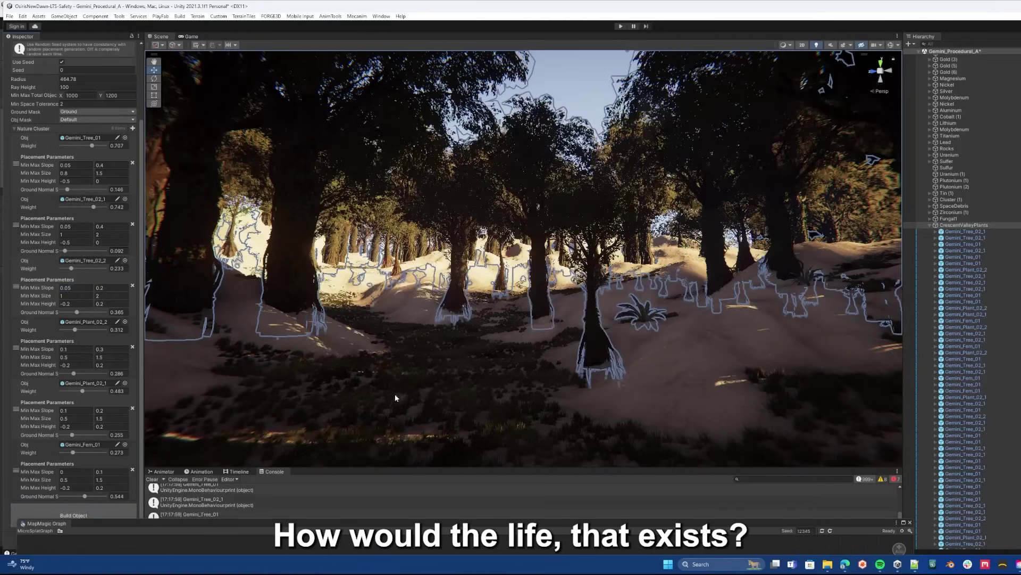
# Inspect the rebuilt tree placement across the valley in the scene and save the scene
pyautogui.press('w')
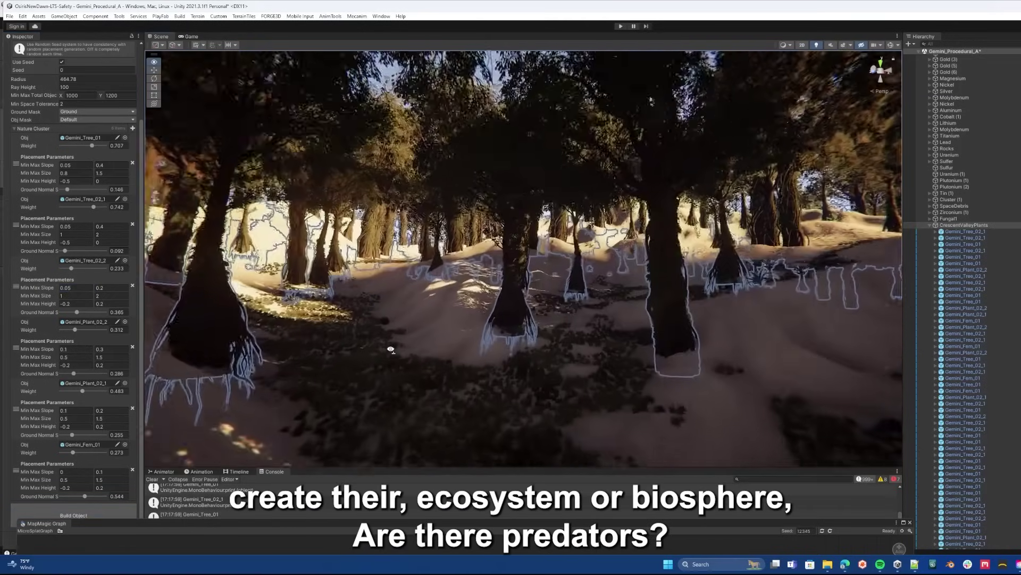
pyautogui.moveTo(391, 349); pyautogui.dragTo(818, 391)
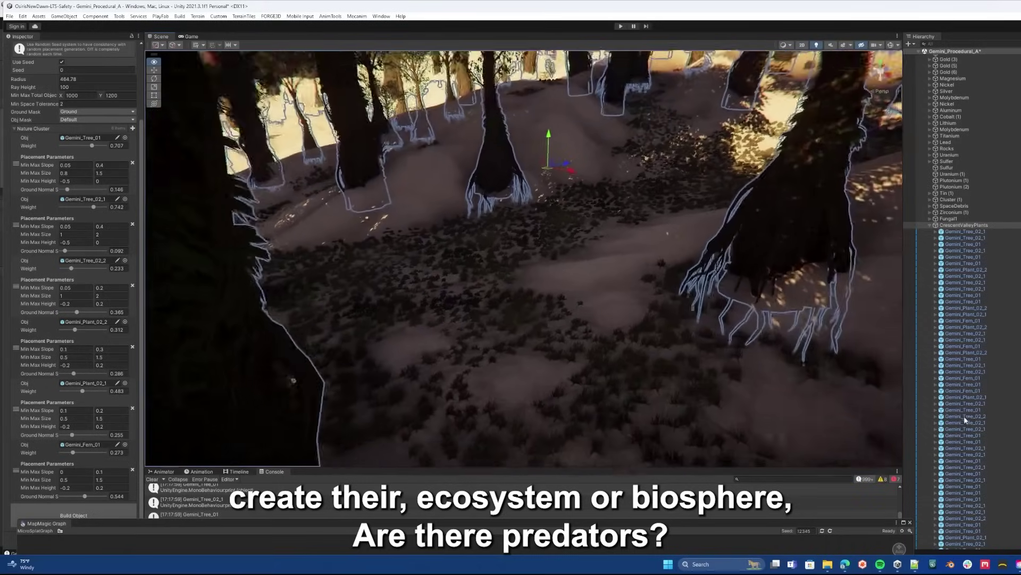
pyautogui.press('w')
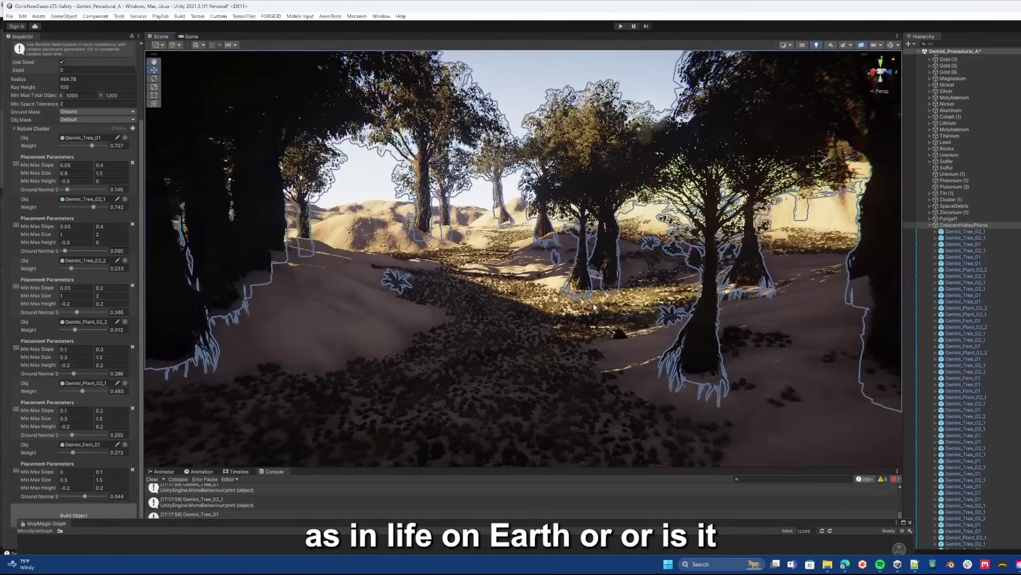
pyautogui.hotkey('ctrl', 's')
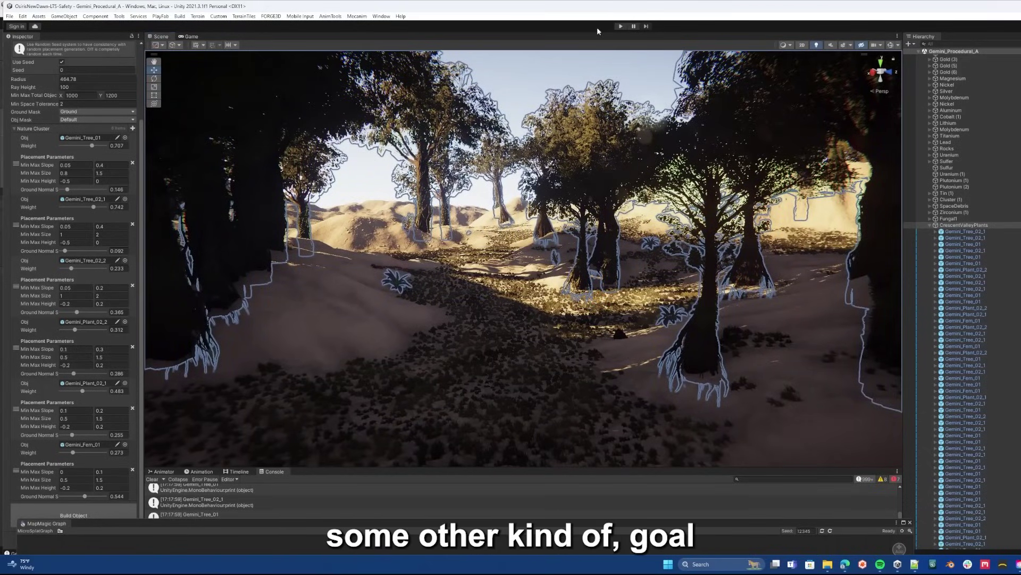
# Start a playtest of the rebuilt forest, switch to the third-person view and walk the astronaut forward
pyautogui.click(621, 26)
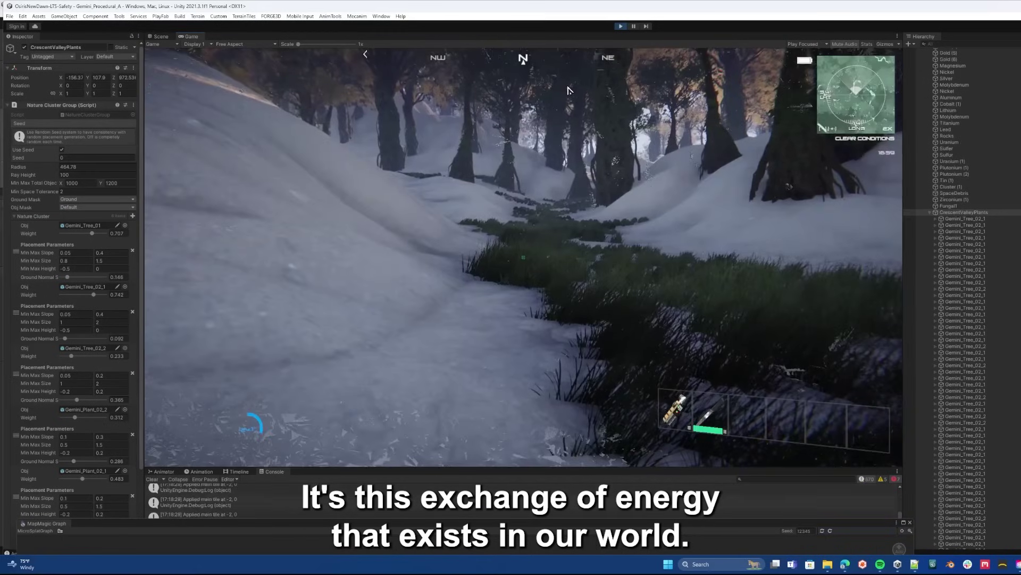
pyautogui.press('v')
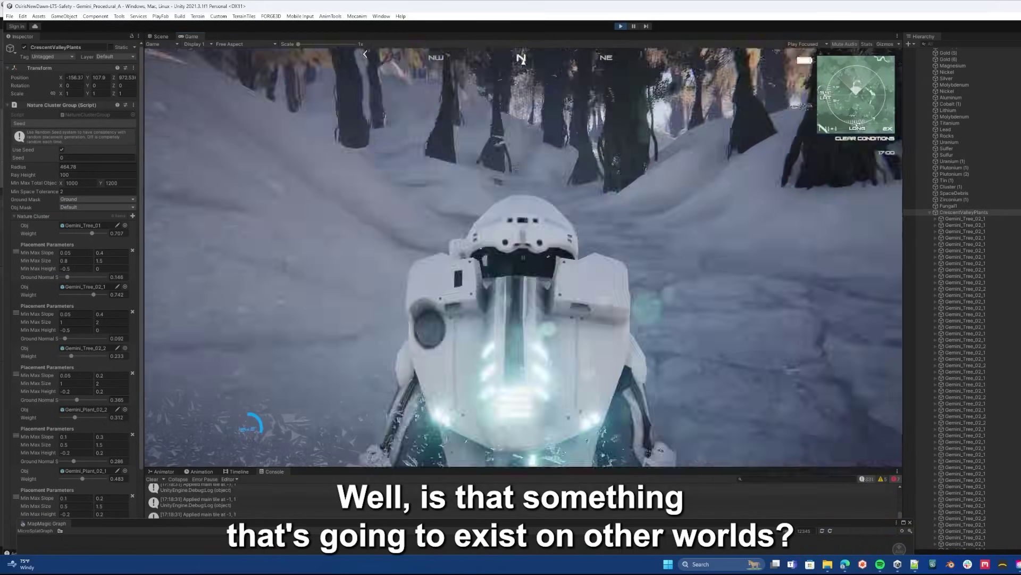
pyautogui.press('w')
# Turn the game's time of day back to around midday and run the astronaut through the grassy valley
pyautogui.press('-')
pyautogui.press('-')
pyautogui.press('-')
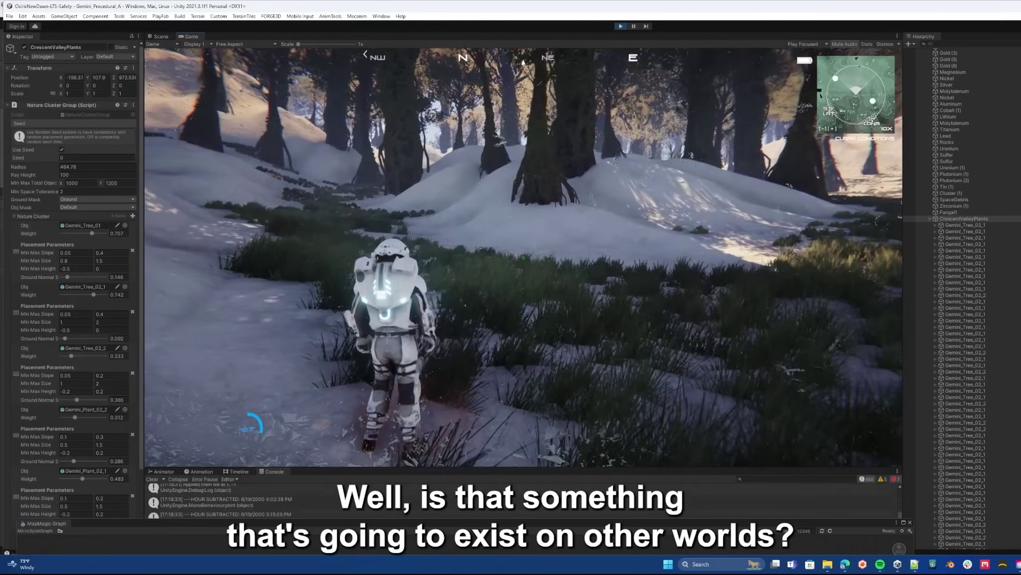
pyautogui.press('-')
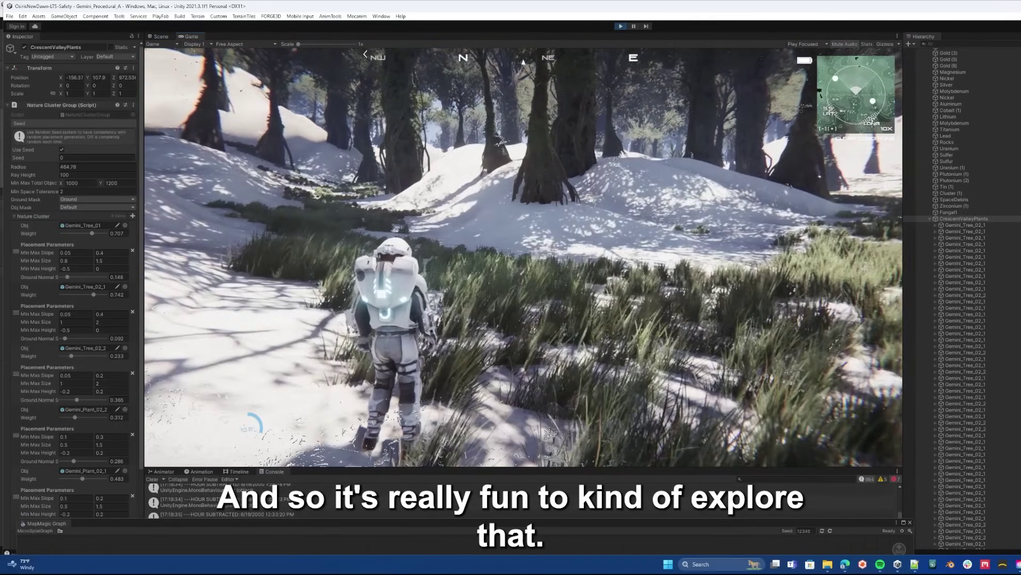
pyautogui.press('w')
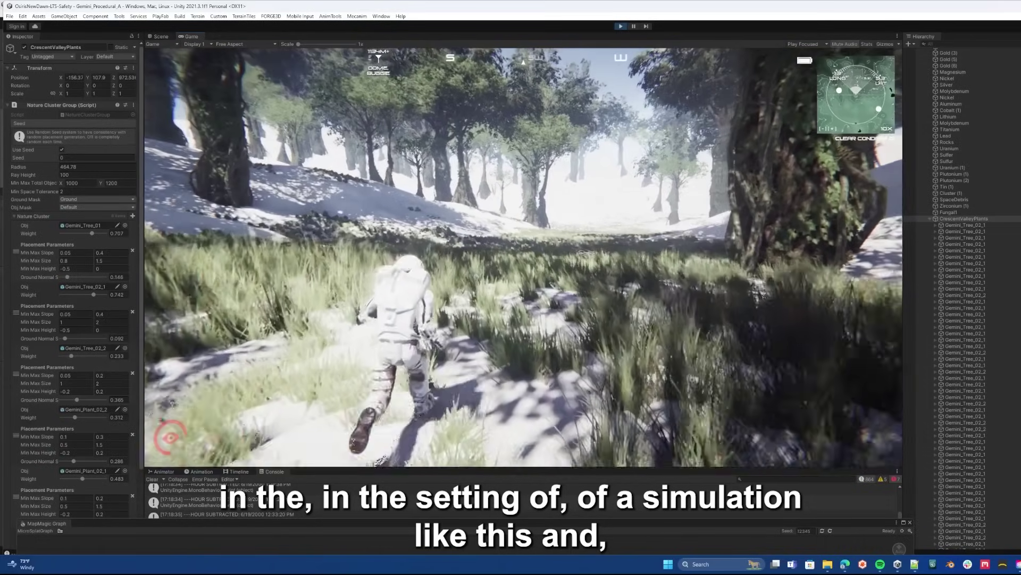
# Run the astronaut across the valley to the vehicle, drive it through the forest and end the playtest
pyautogui.press('w')
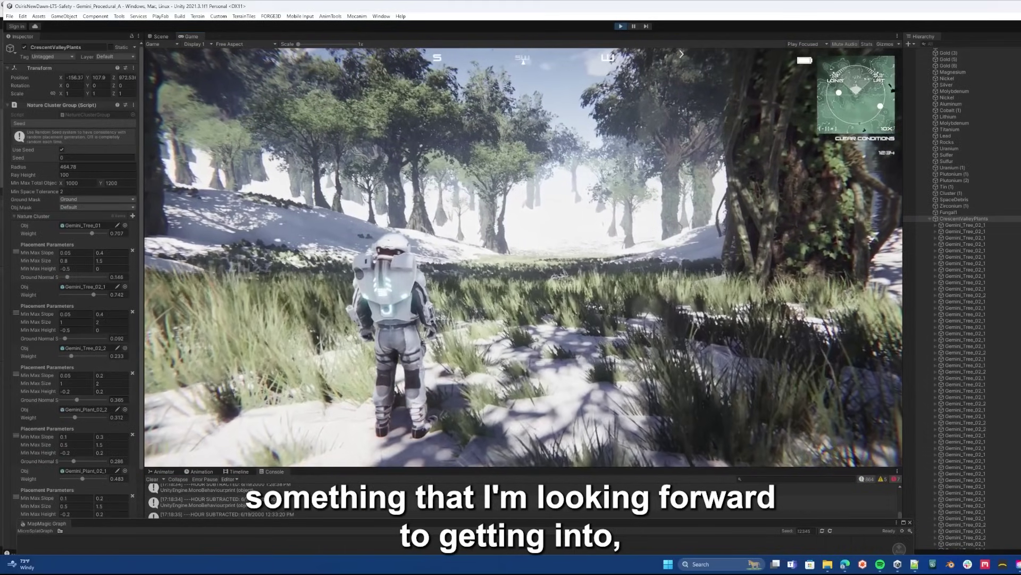
pyautogui.press('w')
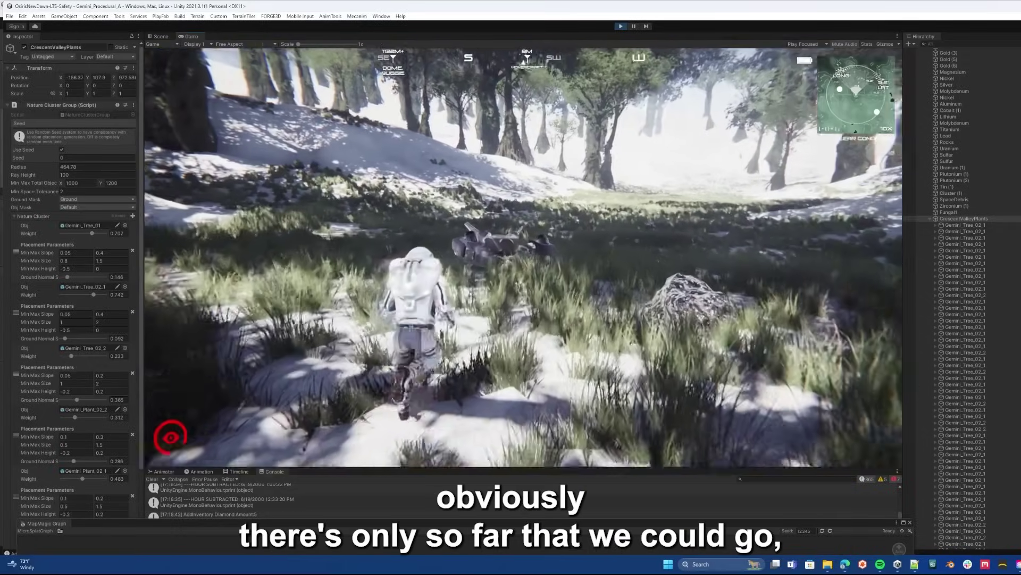
pyautogui.press('f')
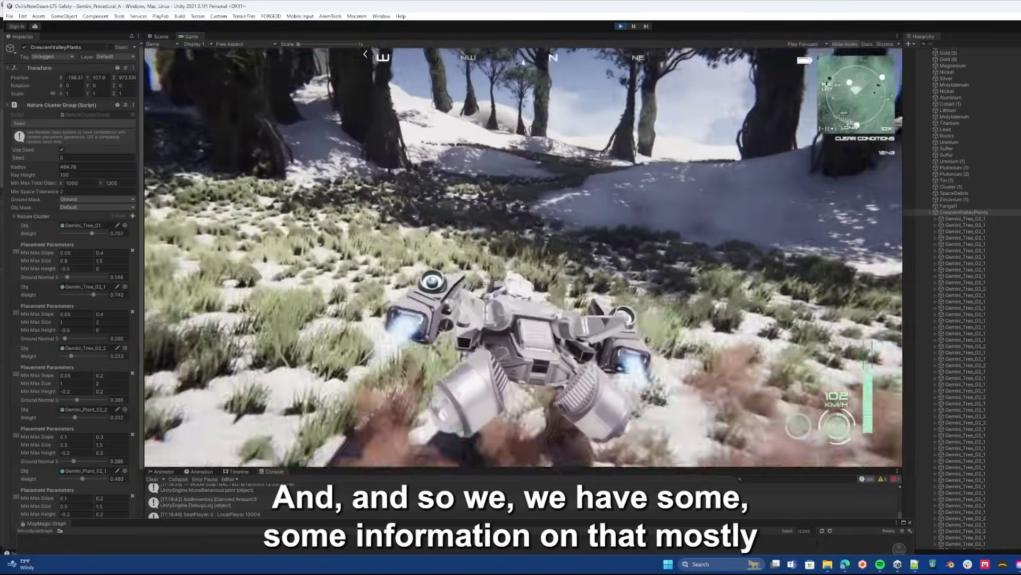
pyautogui.press('Escape')
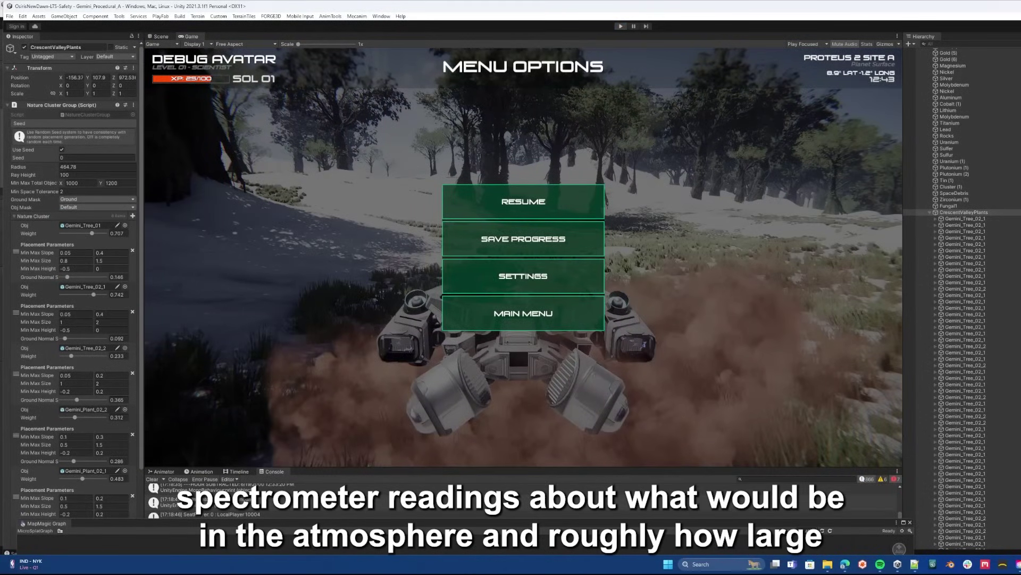
pyautogui.click(621, 26)
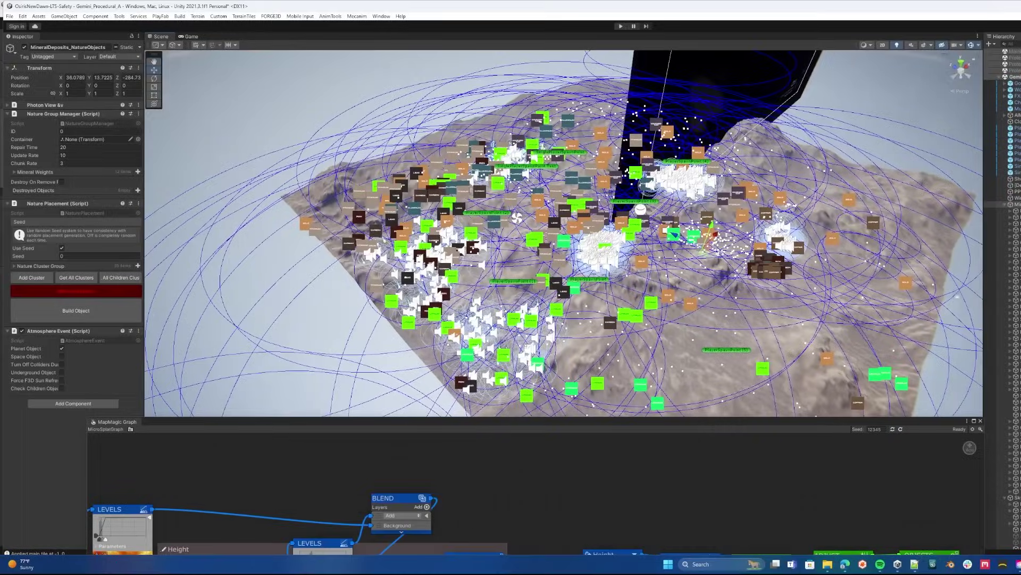
# Compare the Titanium and Iron cluster settings and ranges with the full MineralDeposits_NatureObjects group in the scene
pyautogui.click(1015, 262)
pyautogui.press('w')
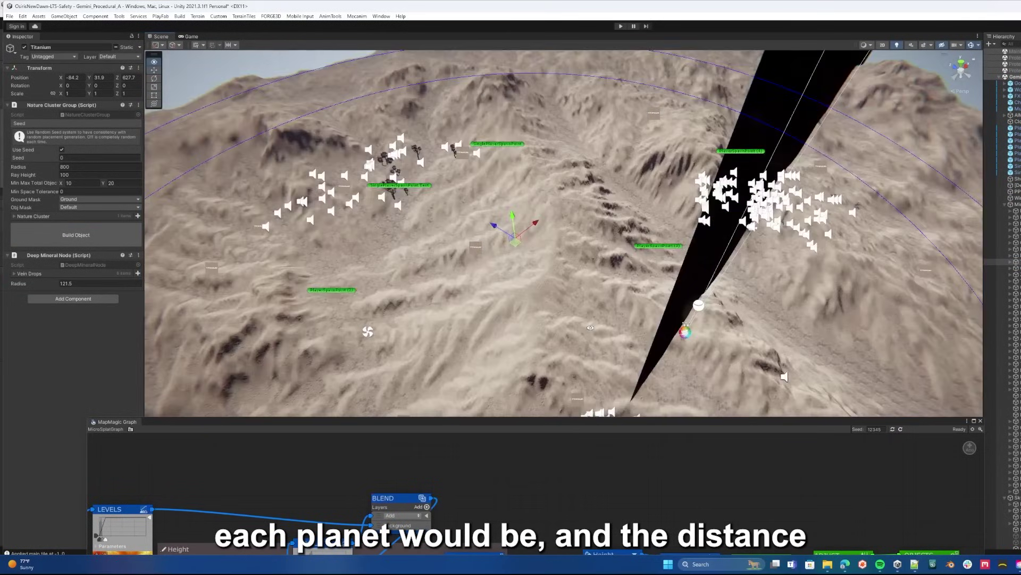
pyautogui.moveTo(550, 334); pyautogui.dragTo(588, 297)
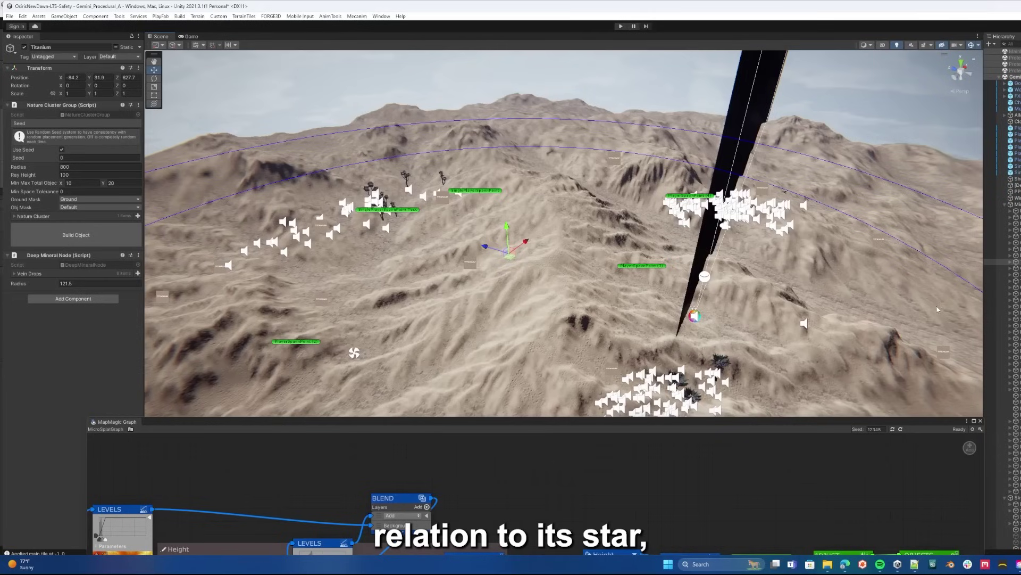
pyautogui.scroll(-5, 993, 412)
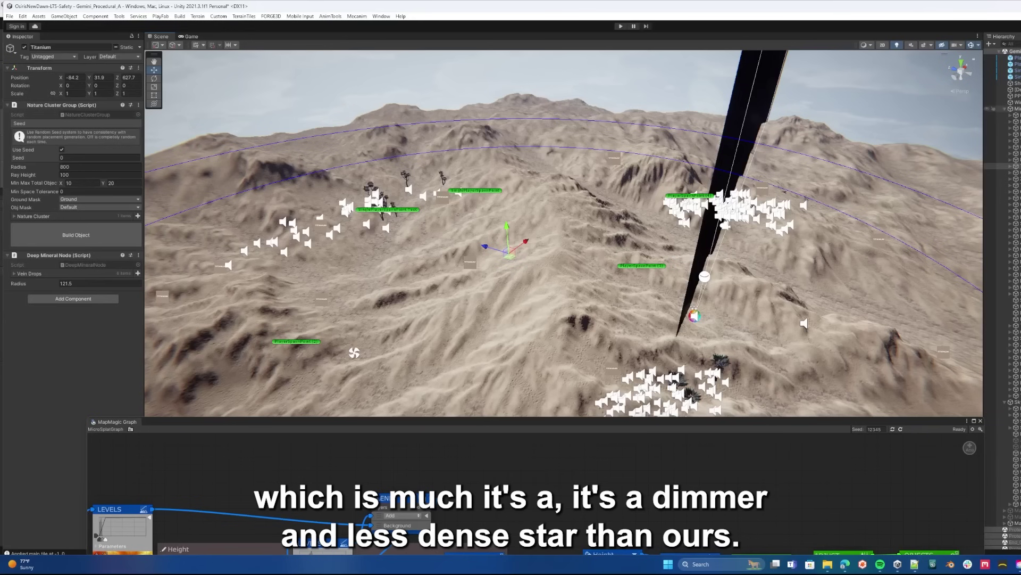
pyautogui.click(995, 108)
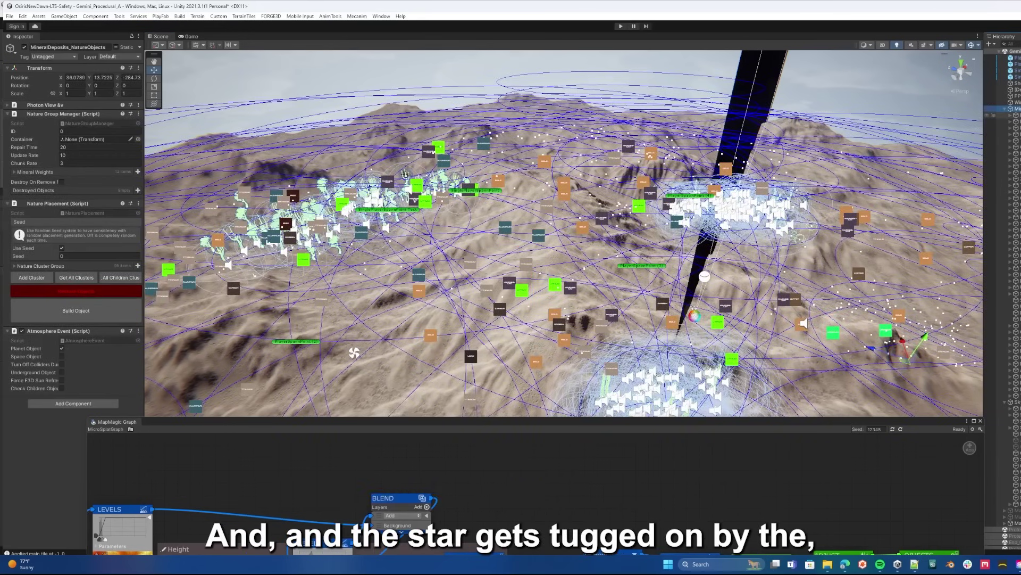
pyautogui.click(1016, 115)
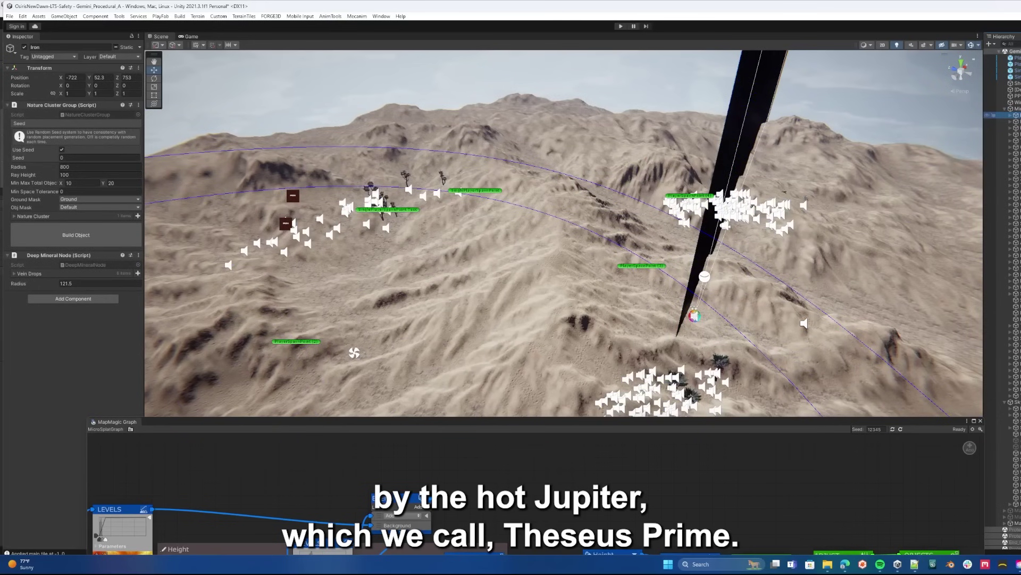
pyautogui.click(1000, 109)
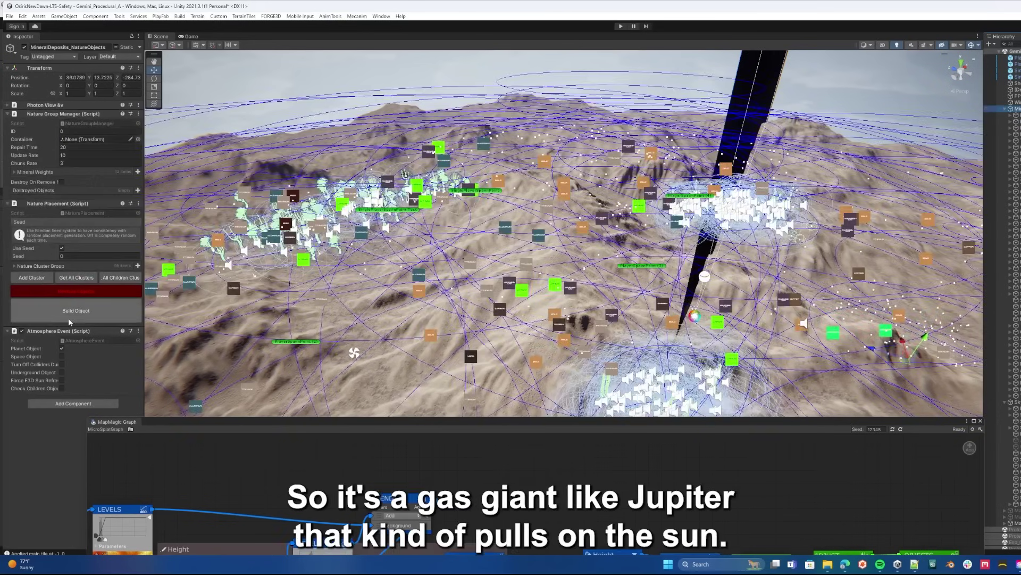
# Examine the MineralDeposits_NatureObjects placement from above the whole terrain and close up around the plants
pyautogui.scroll(-5, 503, 240)
pyautogui.moveTo(503, 240); pyautogui.dragTo(396, 261)
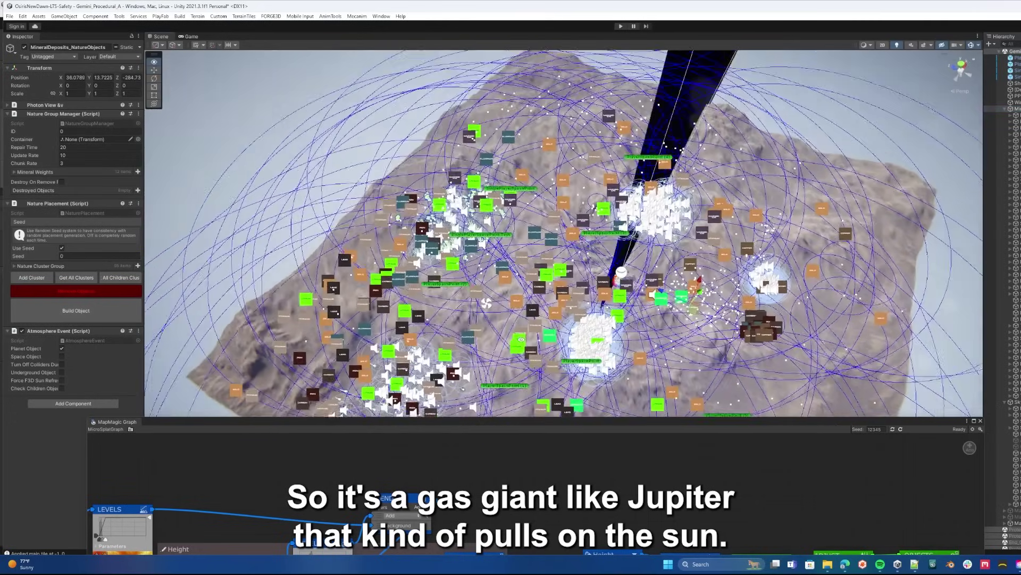
pyautogui.moveTo(574, 340); pyautogui.dragTo(733, 276)
pyautogui.scroll(5, 468, 188)
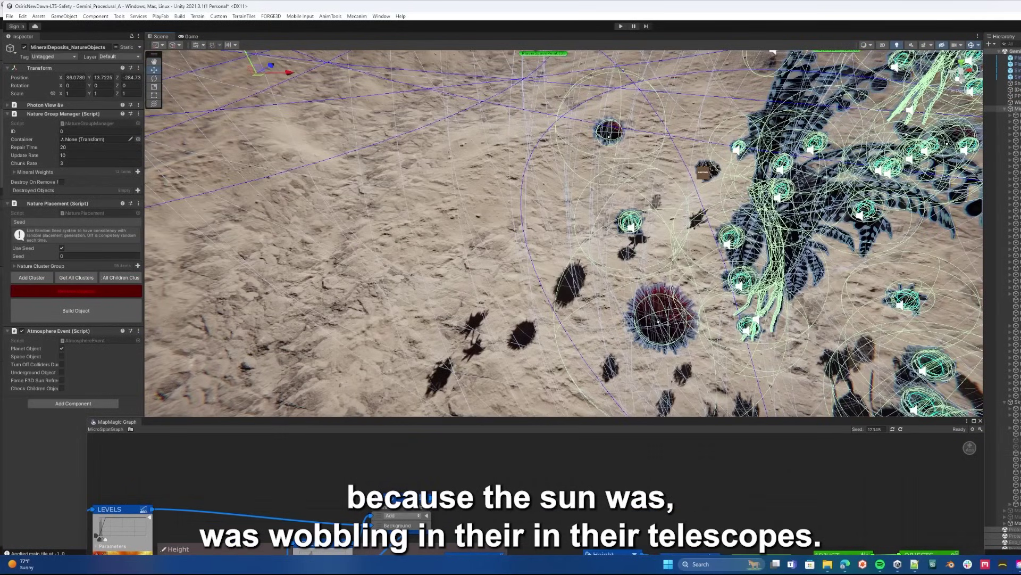
pyautogui.scroll(4, 1011, 396)
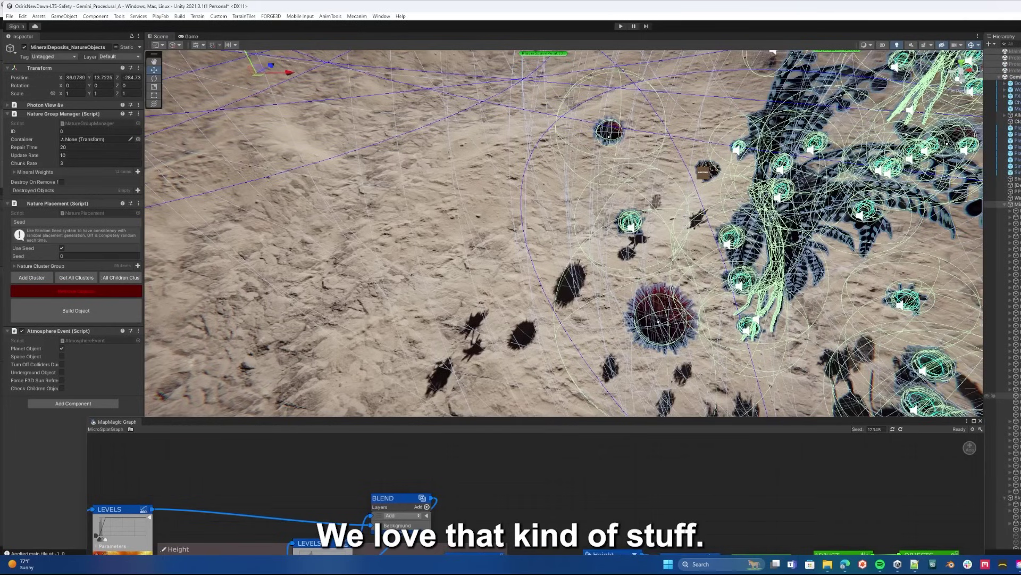
# Enlarge the MapMagic graph, review its Height, Textures and rock object nodes, and return to the terrain scene
pyautogui.moveTo(526, 422); pyautogui.dragTo(537, 96)
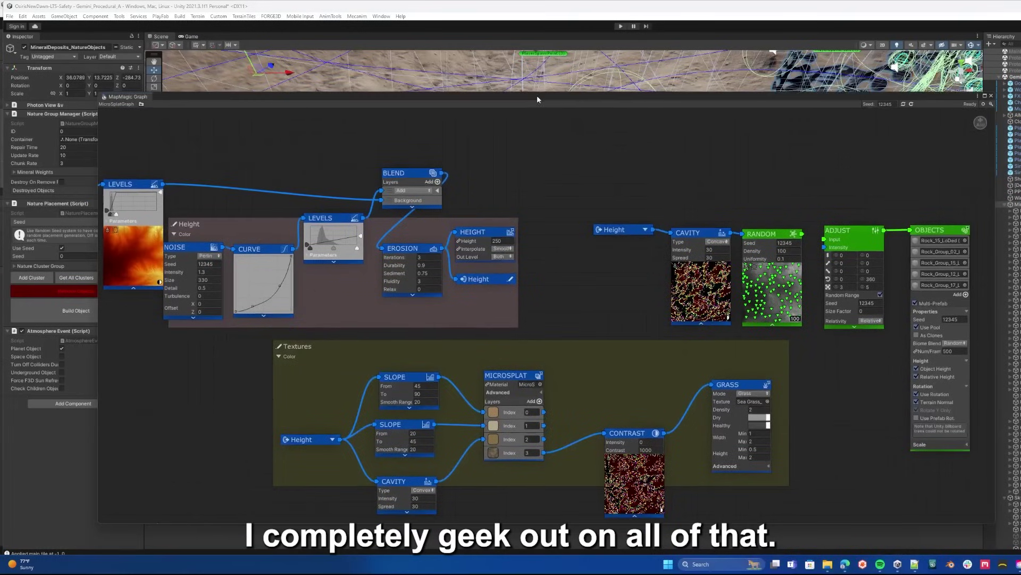
pyautogui.moveTo(583, 202); pyautogui.dragTo(688, 367)
pyautogui.moveTo(568, 282); pyautogui.dragTo(492, 137)
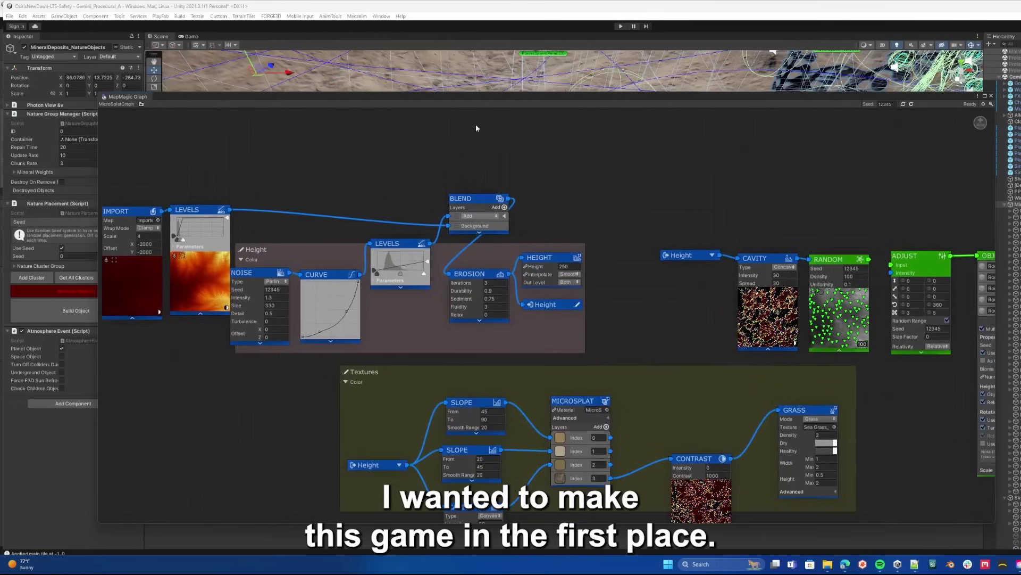
pyautogui.moveTo(590, 180); pyautogui.dragTo(542, 161)
pyautogui.moveTo(938, 98); pyautogui.dragTo(1020, 109)
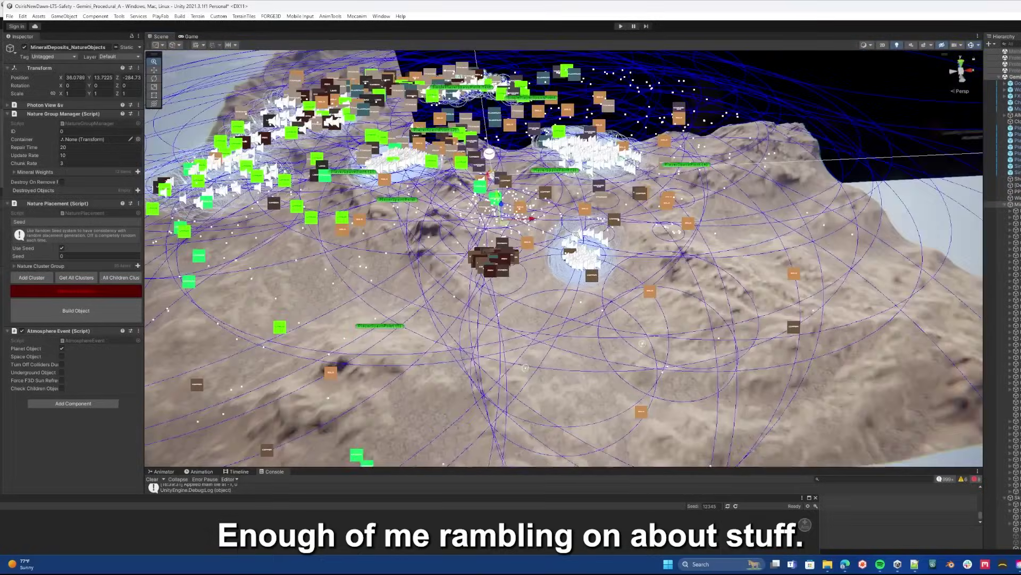
# Rebuild the Iron cluster on the terrain and inspect one of its large mineral rocks up close
pyautogui.moveTo(577, 234); pyautogui.dragTo(577, 302)
pyautogui.doubleClick(1017, 211)
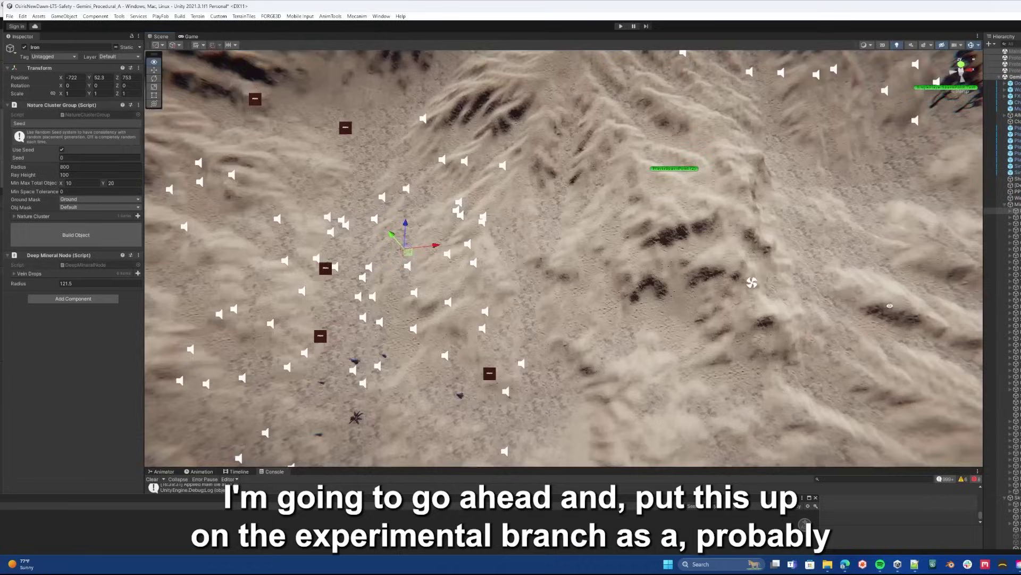
pyautogui.moveTo(889, 306); pyautogui.dragTo(952, 201)
pyautogui.click(46, 241)
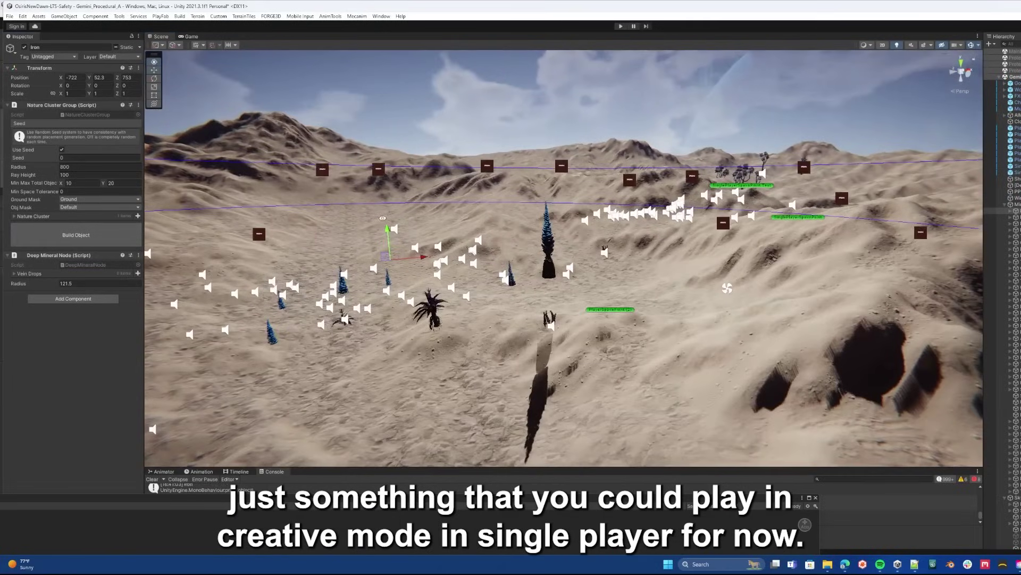
pyautogui.moveTo(590, 256); pyautogui.dragTo(494, 299)
pyautogui.scroll(8, 493, 300)
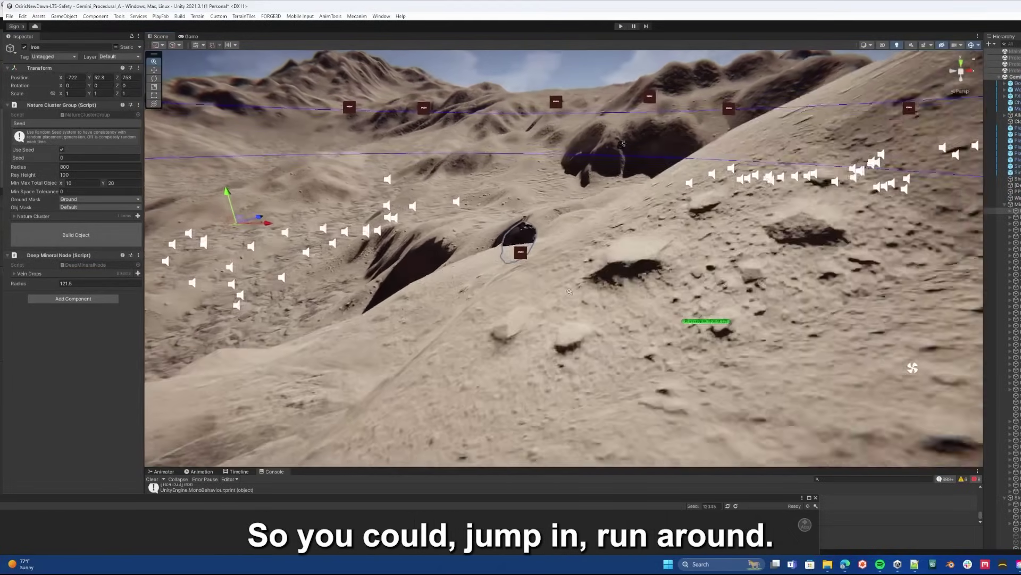
pyautogui.moveTo(570, 291); pyautogui.dragTo(580, 291)
pyautogui.press('d')
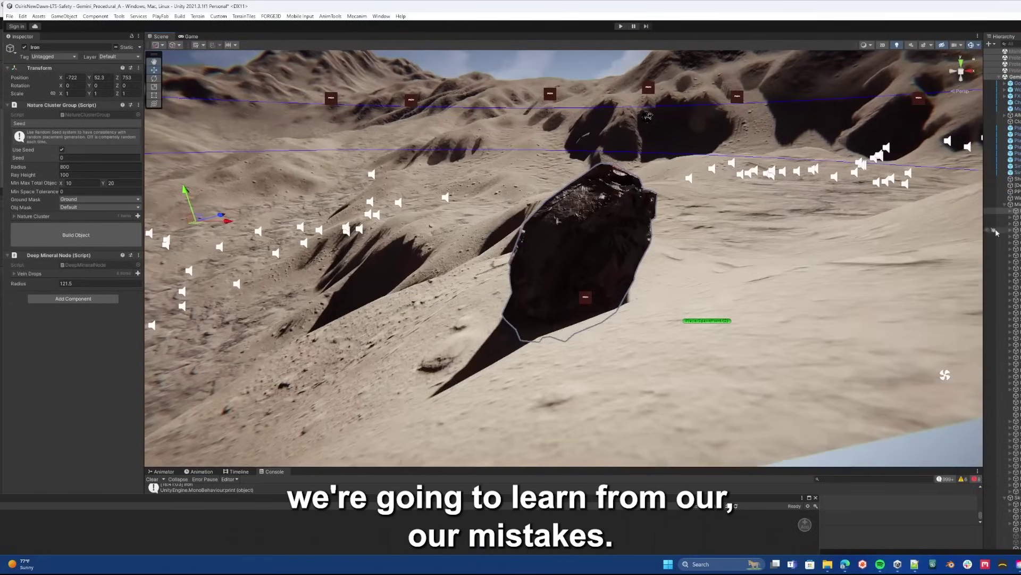
# Rebuild all clusters from Rocks down to the one just before SpaceDebris and check their placement across the terrain
pyautogui.click(1009, 217)
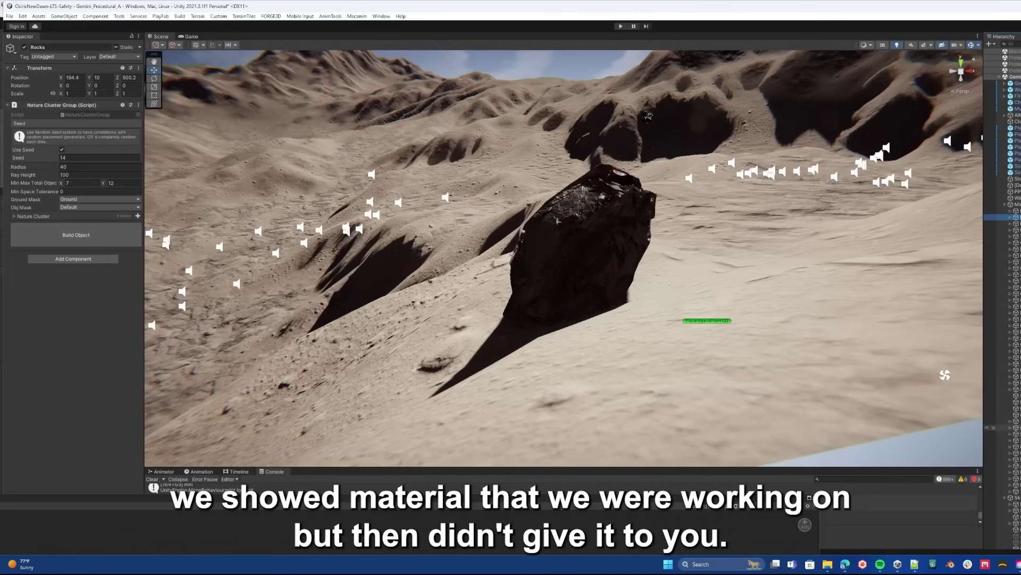
pyautogui.keyDown('shift'); pyautogui.click(1016, 427); pyautogui.keyUp('shift')
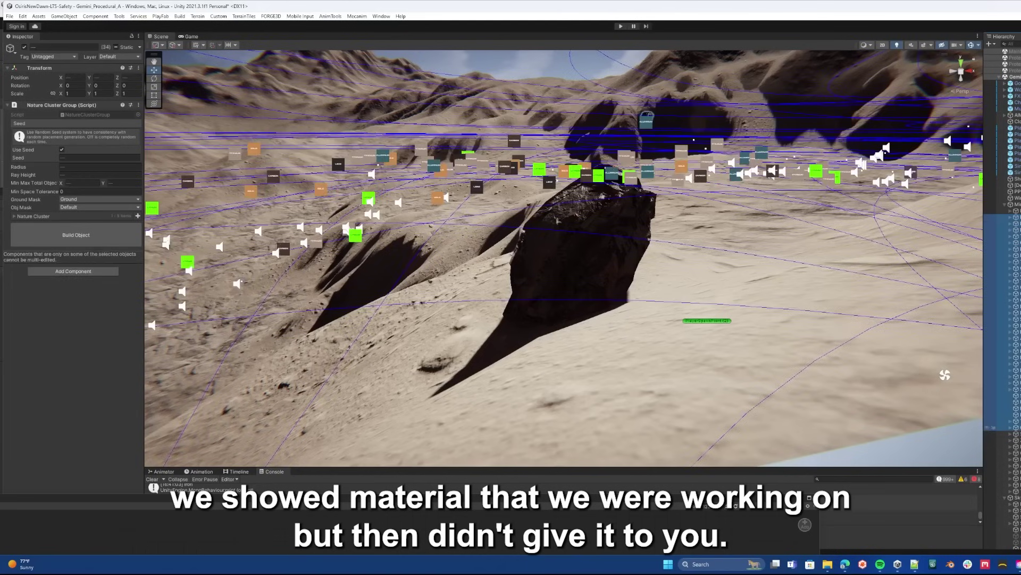
pyautogui.click(22, 239)
pyautogui.scroll(-8, 703, 270)
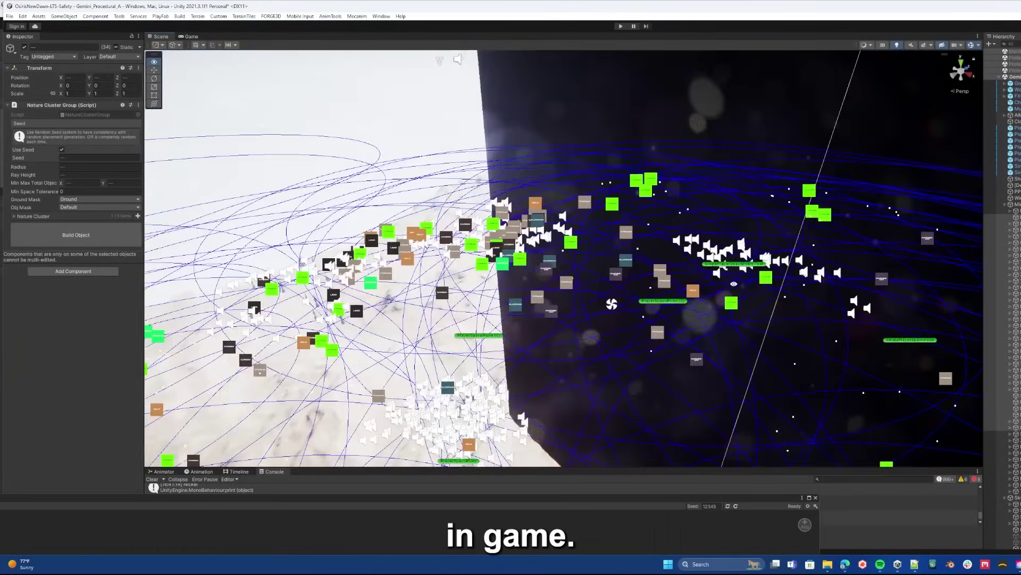
pyautogui.scroll(5, 515, 221)
pyautogui.scroll(2, 515, 223)
pyautogui.moveTo(515, 224); pyautogui.dragTo(826, 310)
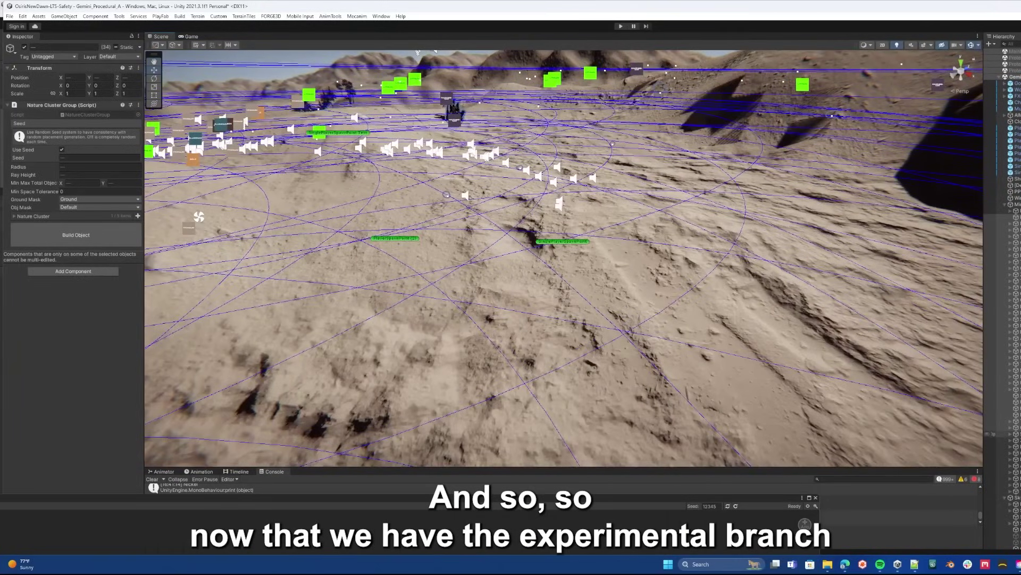
# Rebuild the SpaceDebris cluster together with the remaining nine clusters below it, including the plant groups
pyautogui.click(1018, 434)
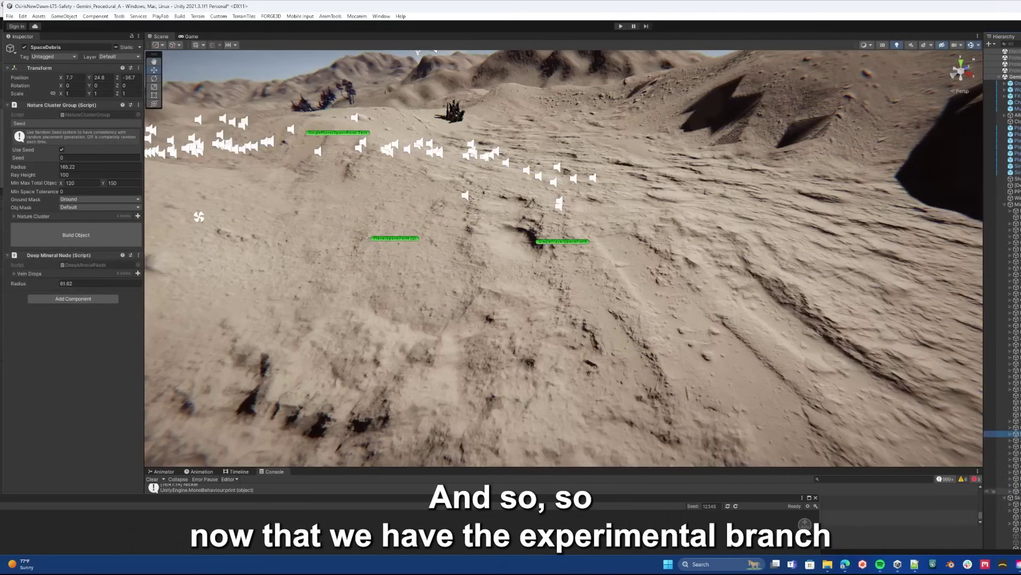
pyautogui.keyDown('shift'); pyautogui.click(1017, 491); pyautogui.keyUp('shift')
pyautogui.click(46, 241)
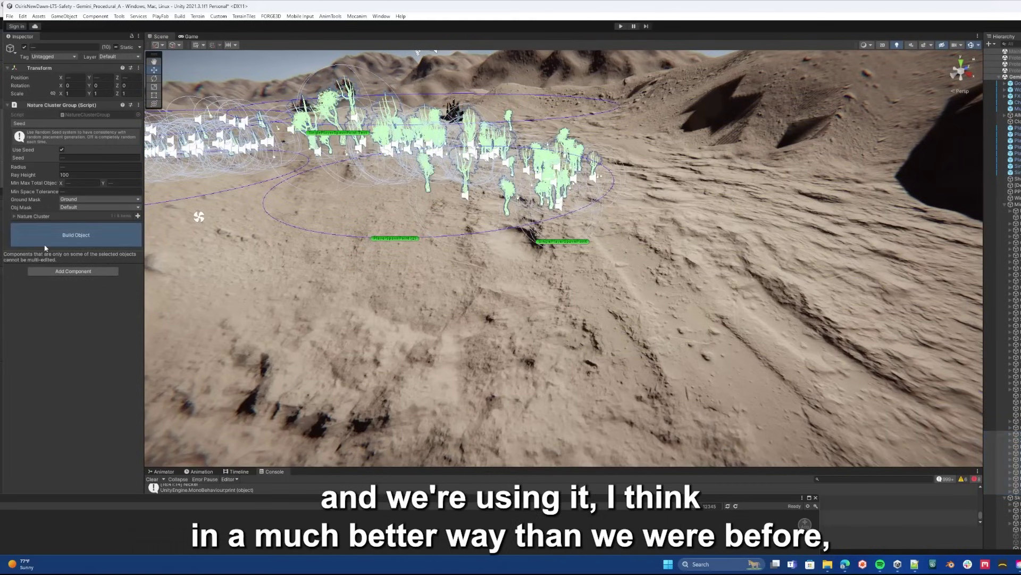
# Examine the rebuilt tree groves in the valley from several distances, with the clusters deselected
pyautogui.moveTo(417, 252); pyautogui.dragTo(611, 356)
pyautogui.scroll(3, 627, 363)
pyautogui.scroll(4, 628, 363)
pyautogui.scroll(-10, 627, 363)
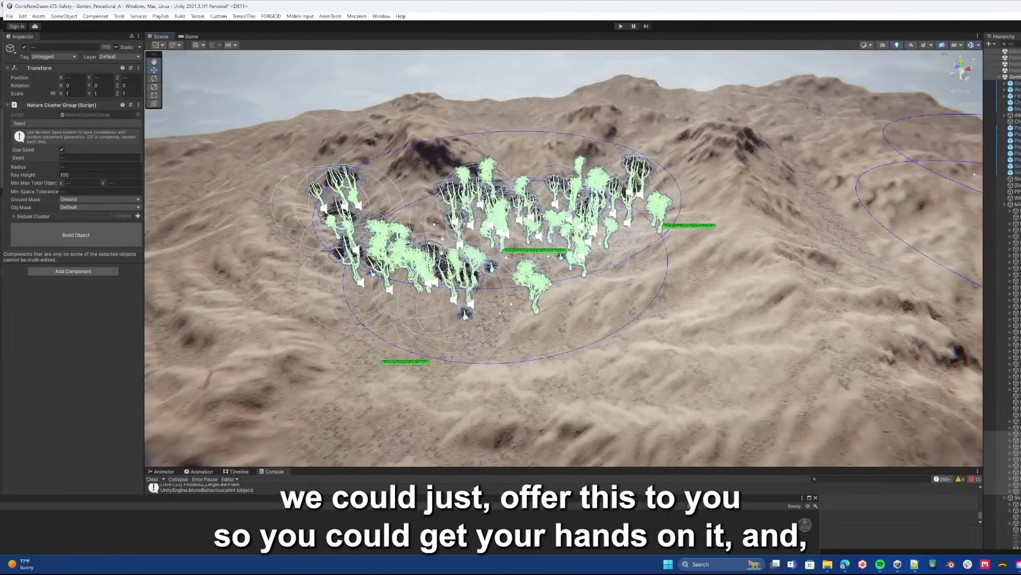
pyautogui.click(494, 367)
pyautogui.moveTo(494, 367); pyautogui.dragTo(675, 294)
pyautogui.scroll(3, 674, 294)
pyautogui.scroll(-8, 618, 286)
pyautogui.scroll(-2, 618, 286)
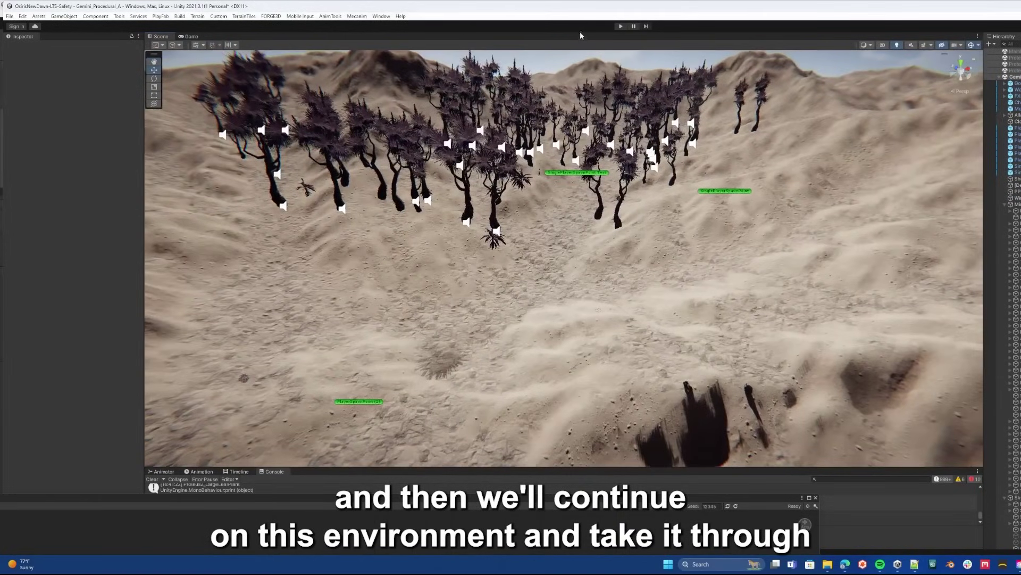
# Start a playtest of the rebuilt environment, switch to the third-person view and run the astronaut through the grove
pyautogui.click(621, 27)
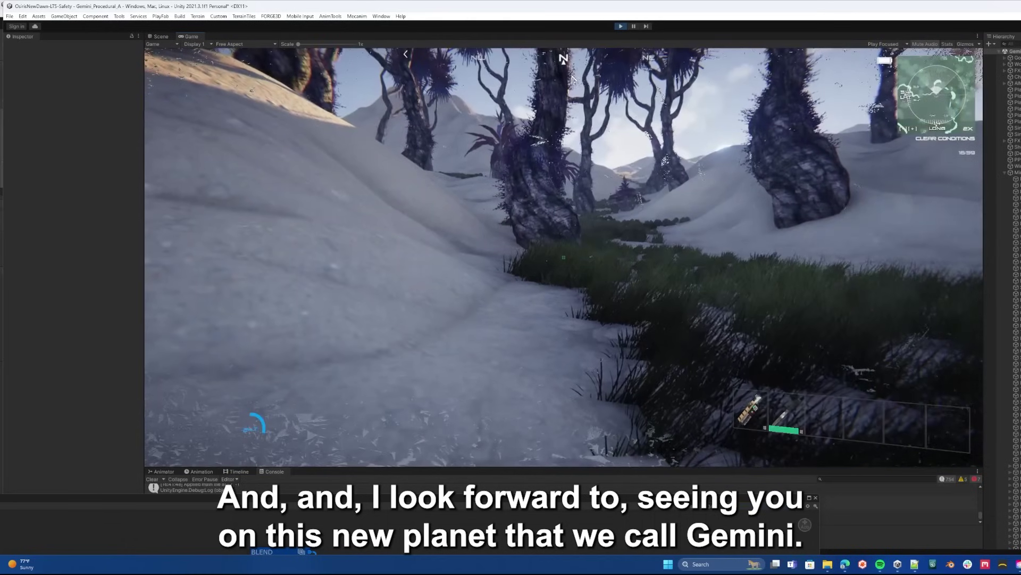
pyautogui.press('v')
pyautogui.press('w')
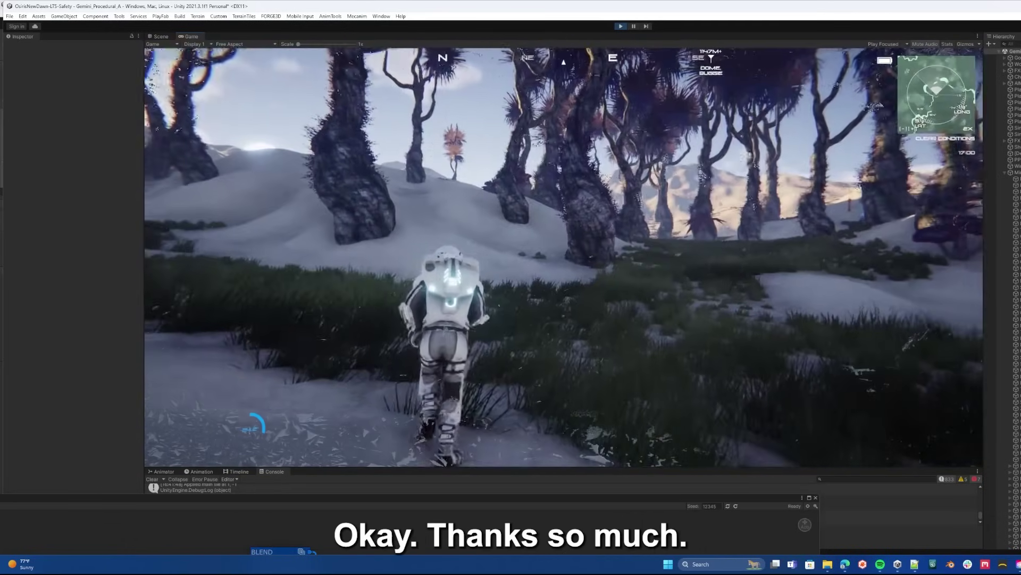
pyautogui.press('w')
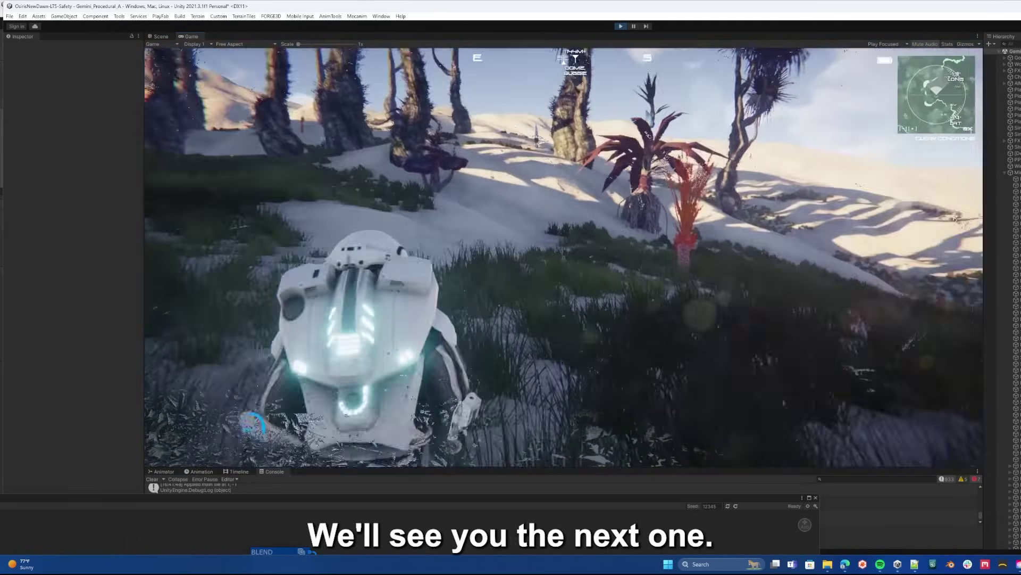